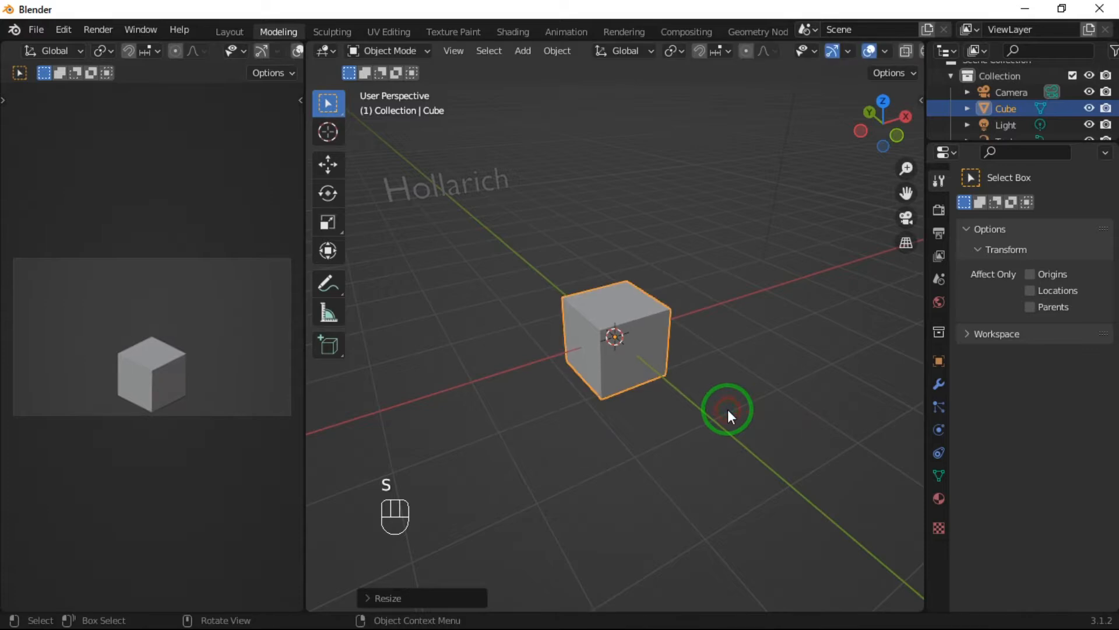
Raise the cube's top face along Z to form a tall block, and move the whole block upward.
key(3)
click(839, 443)
key(g)
key(z)
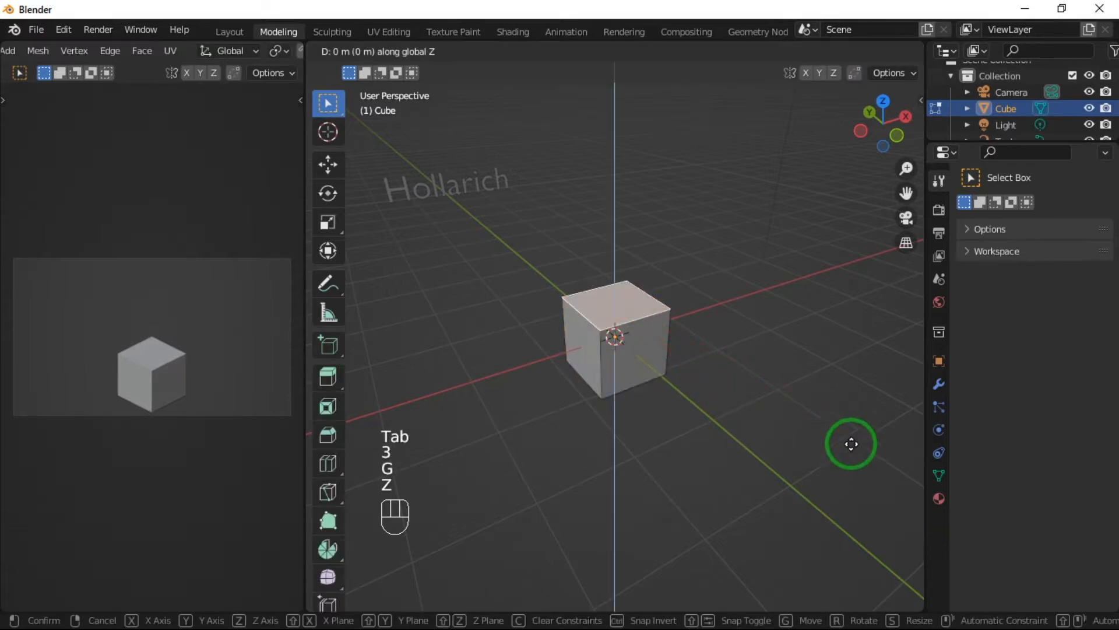
click(840, 382)
key(Tab)
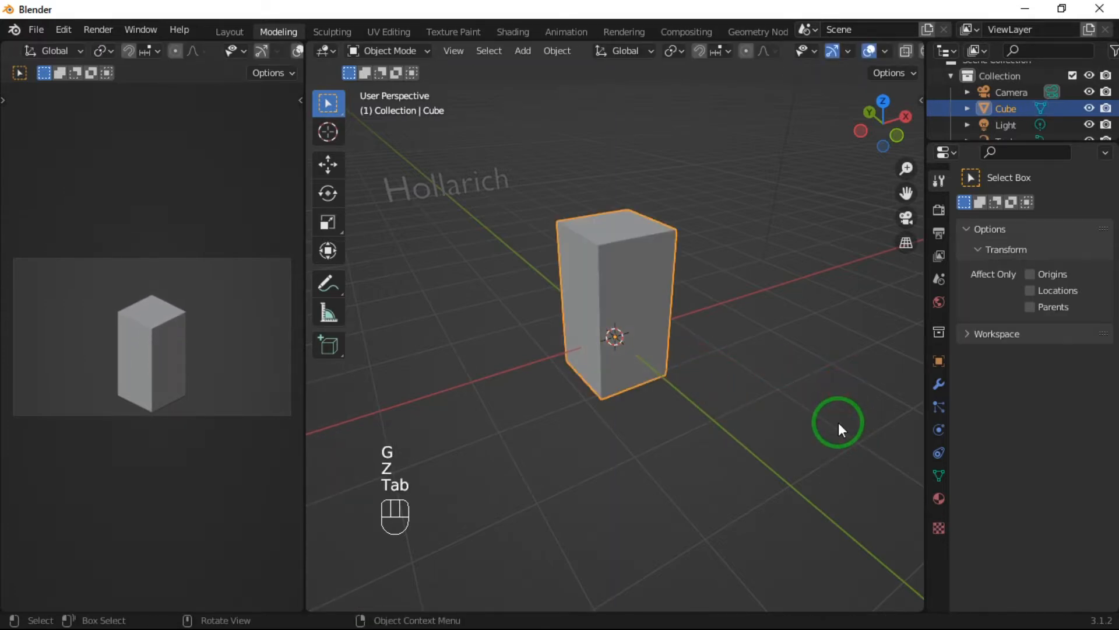
key(g)
key(z)
click(848, 395)
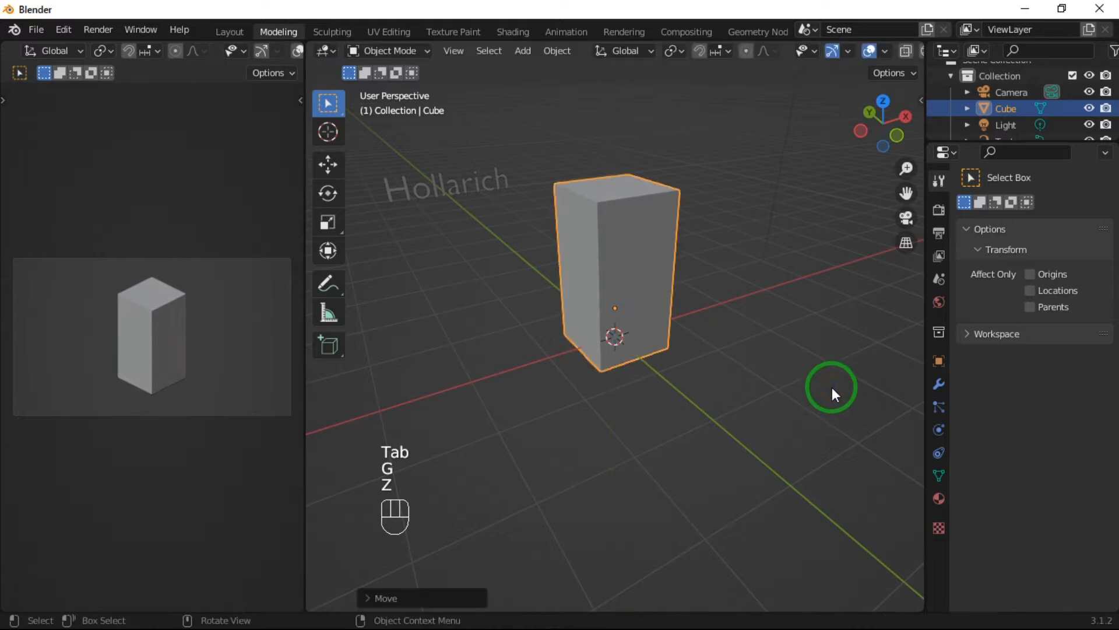
Lower the block's top face along Z so the block is only slightly taller than a cube.
key(Tab)
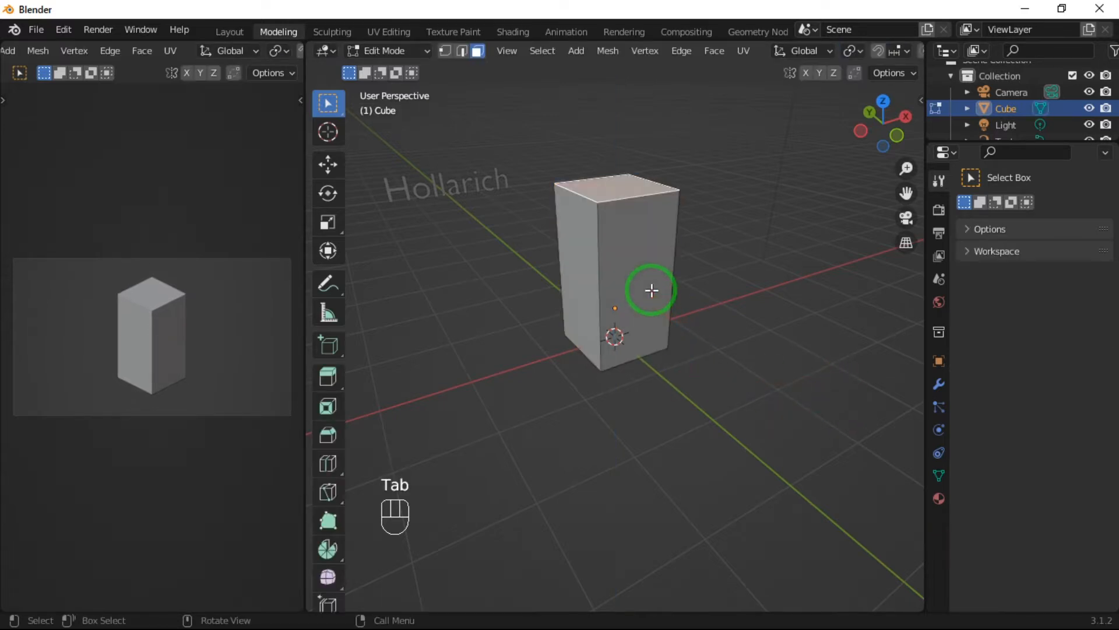
key(g)
key(z)
click(654, 349)
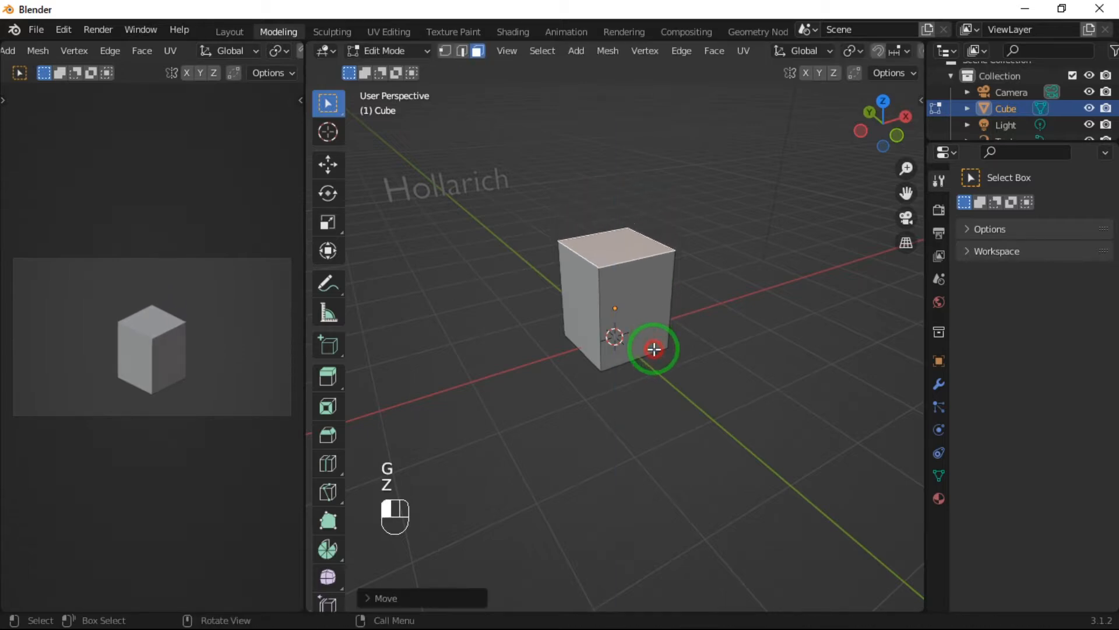
key(g)
key(z)
click(659, 337)
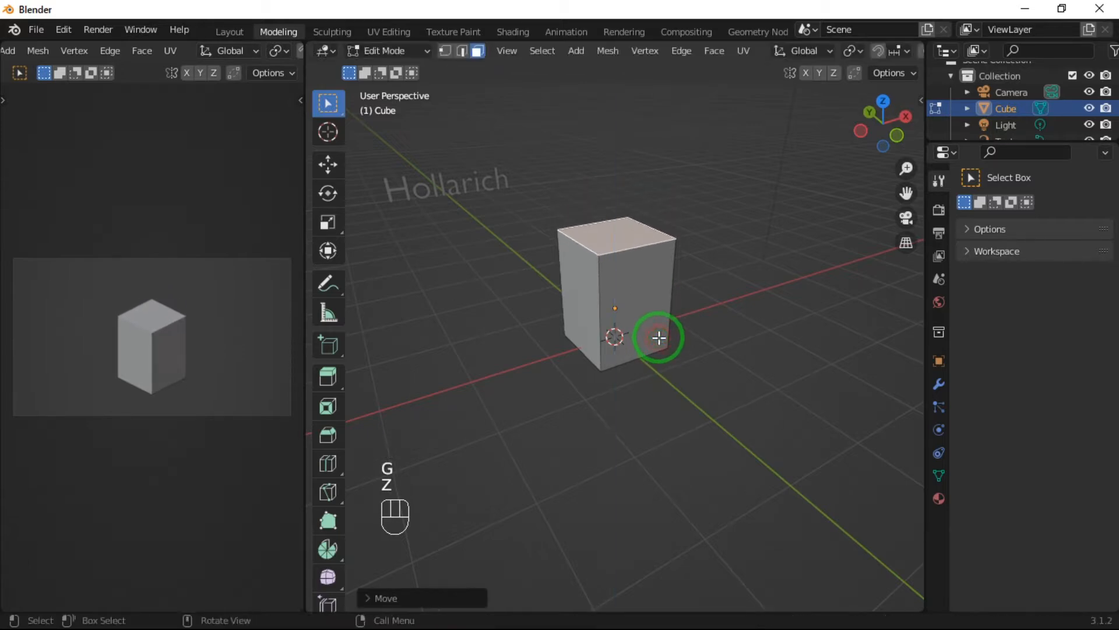
Extrude the top face upward to add a shorter upper section to the block.
key(e)
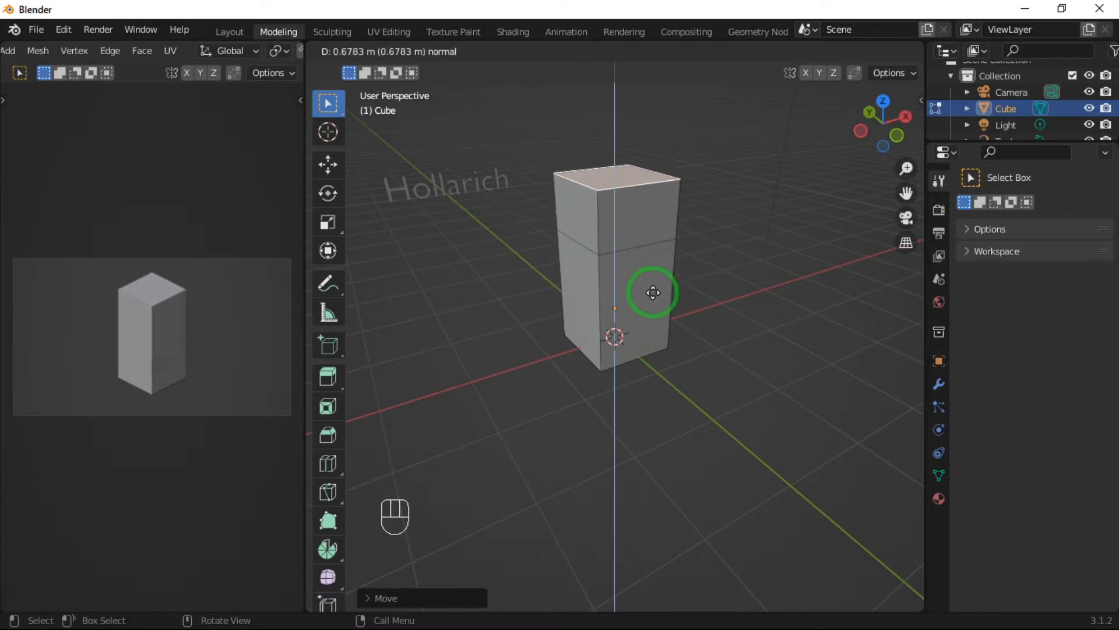
click(653, 292)
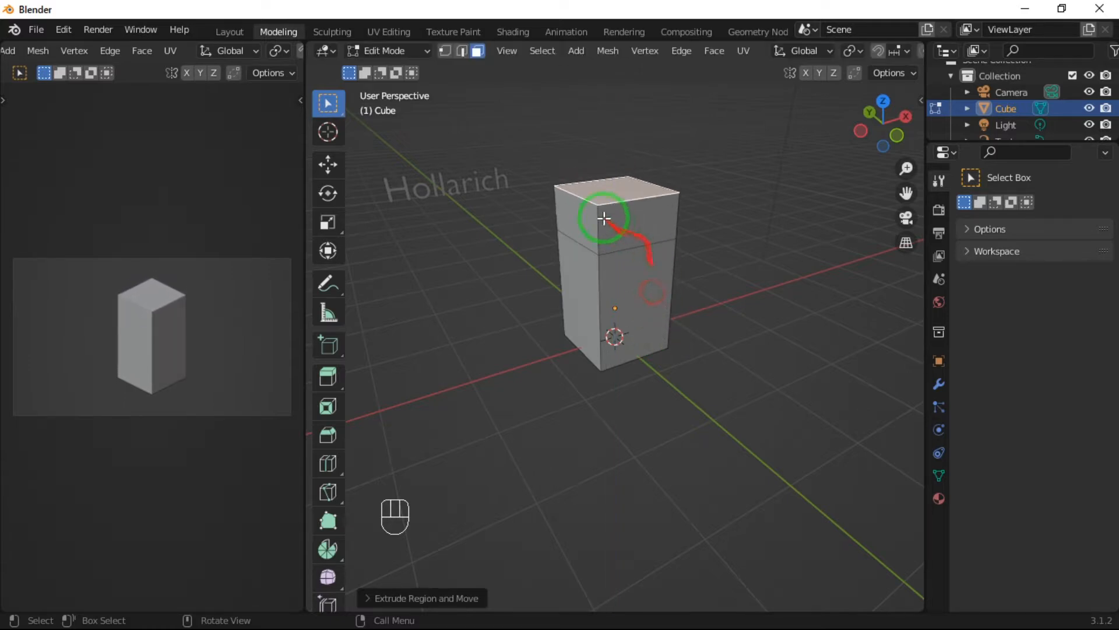
shift+middle_drag(632, 227, 642, 290)
scroll(589, 298, up, 3)
key(Tab)
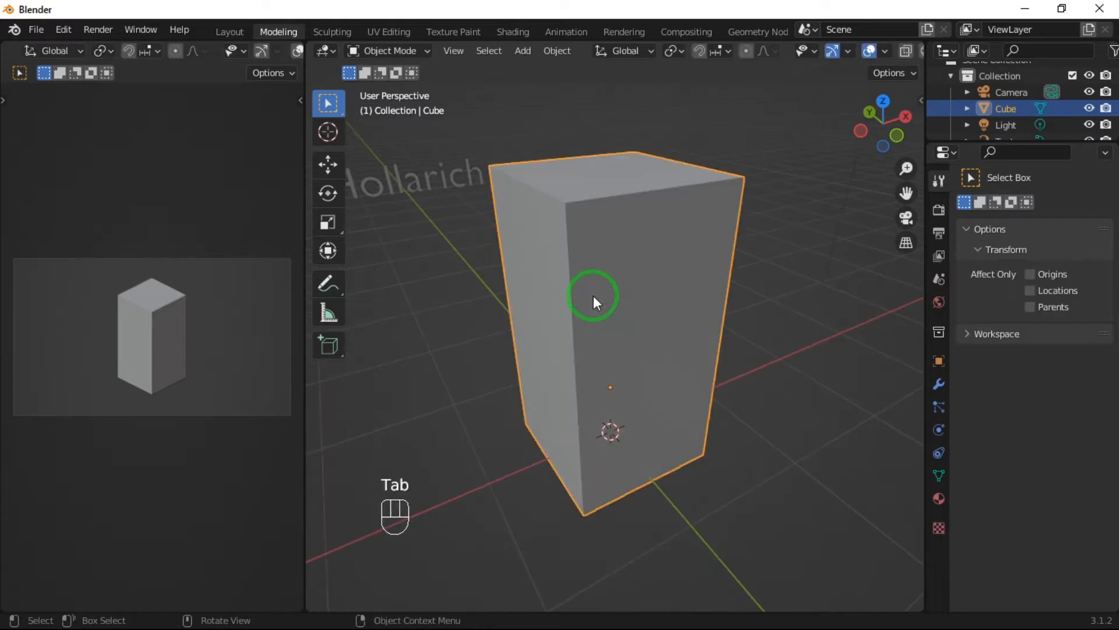
Add a scaled-down second cube and raise it along Z inside the block's upper section.
key(shift+a)
mouse_move(593, 295)
click(694, 313)
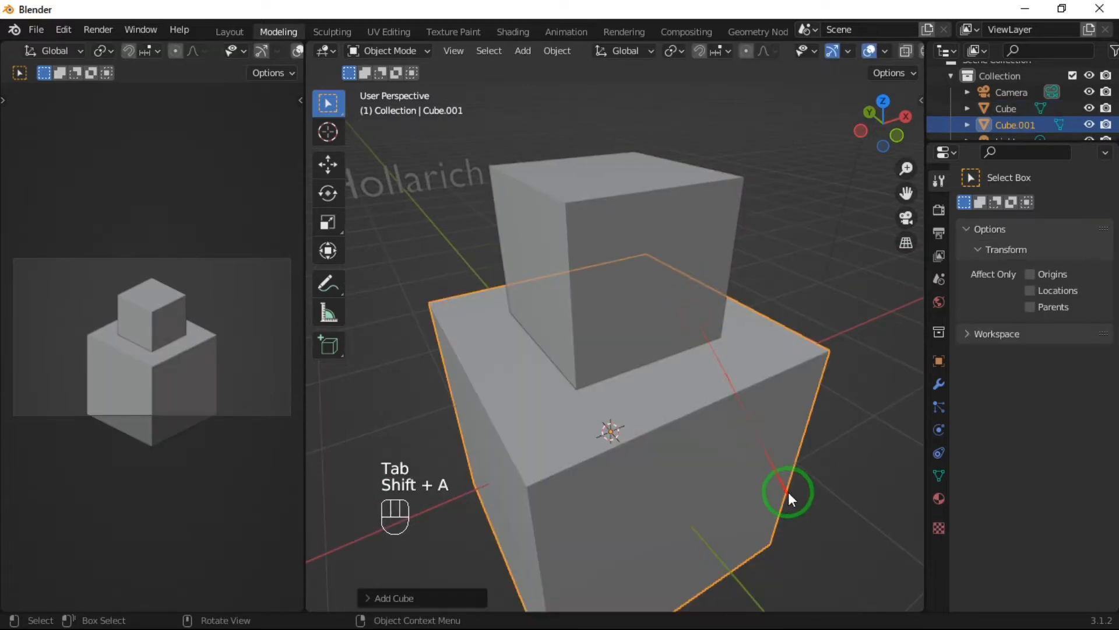
key(s)
click(621, 471)
key(g)
key(z)
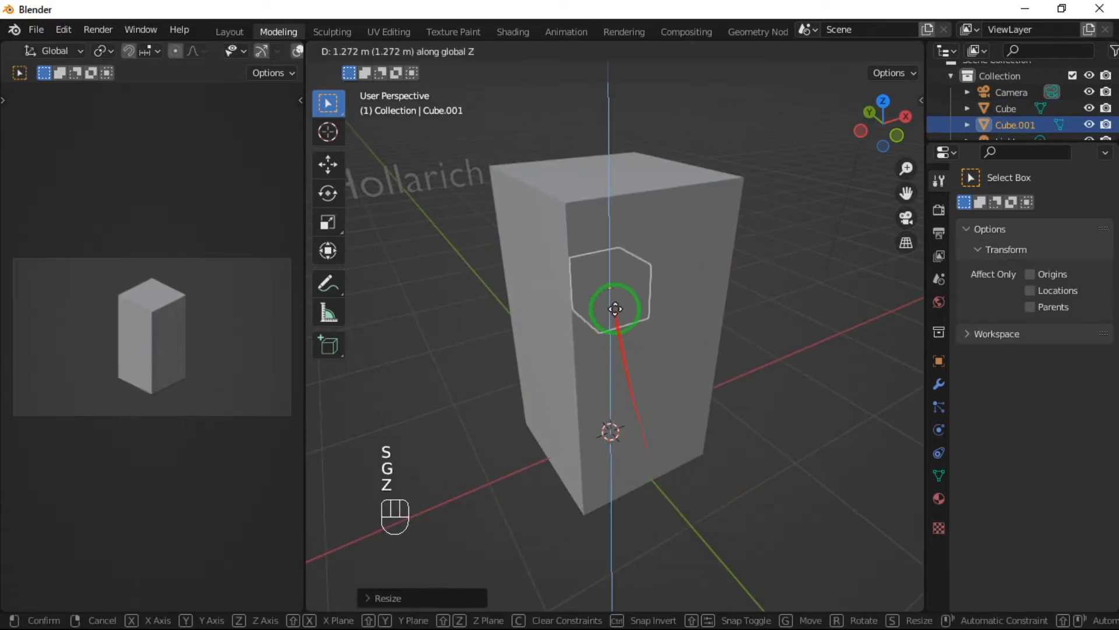
click(614, 248)
Stretch the small cube along X into a bar and scale the bar down uniformly.
key(s)
key(x)
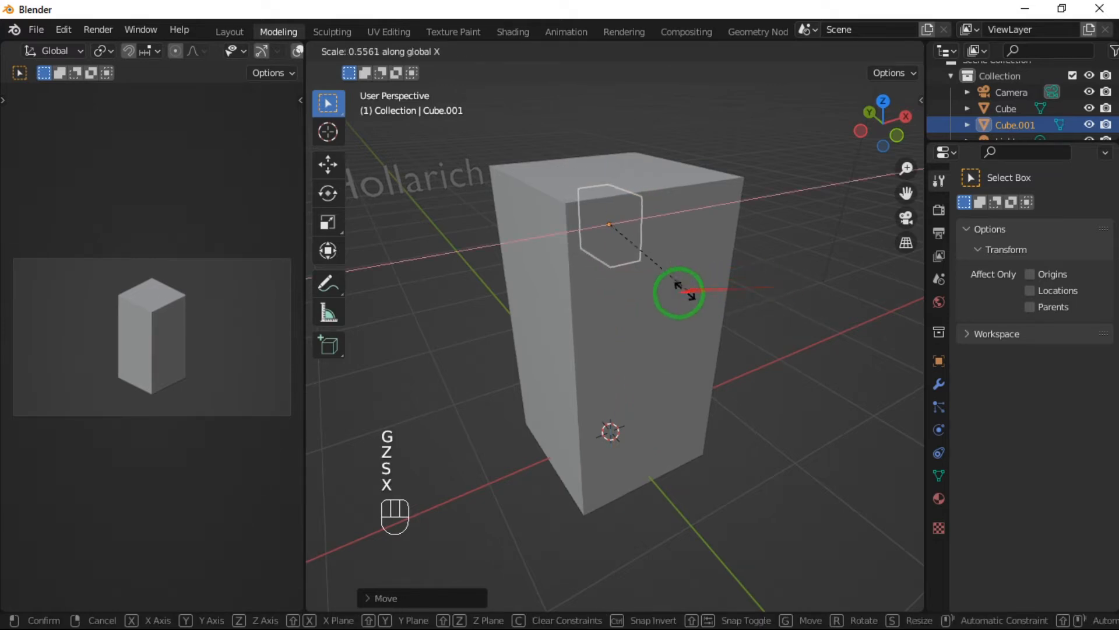
click(430, 229)
key(s)
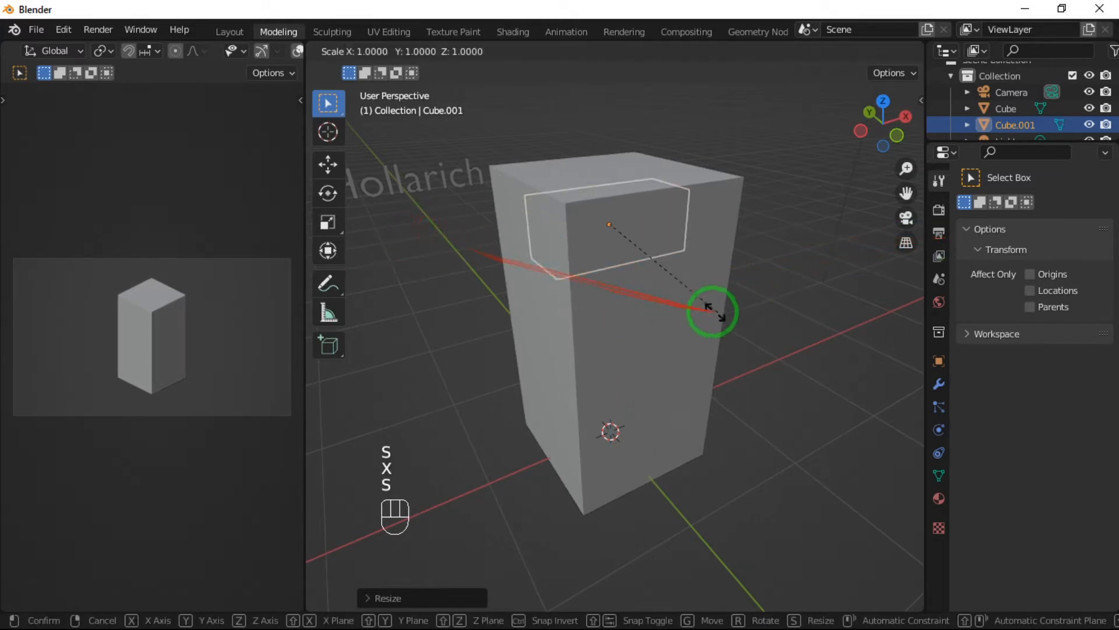
click(628, 297)
Move the bar along negative X until its end sticks out of the block's side face.
key(g)
key(x)
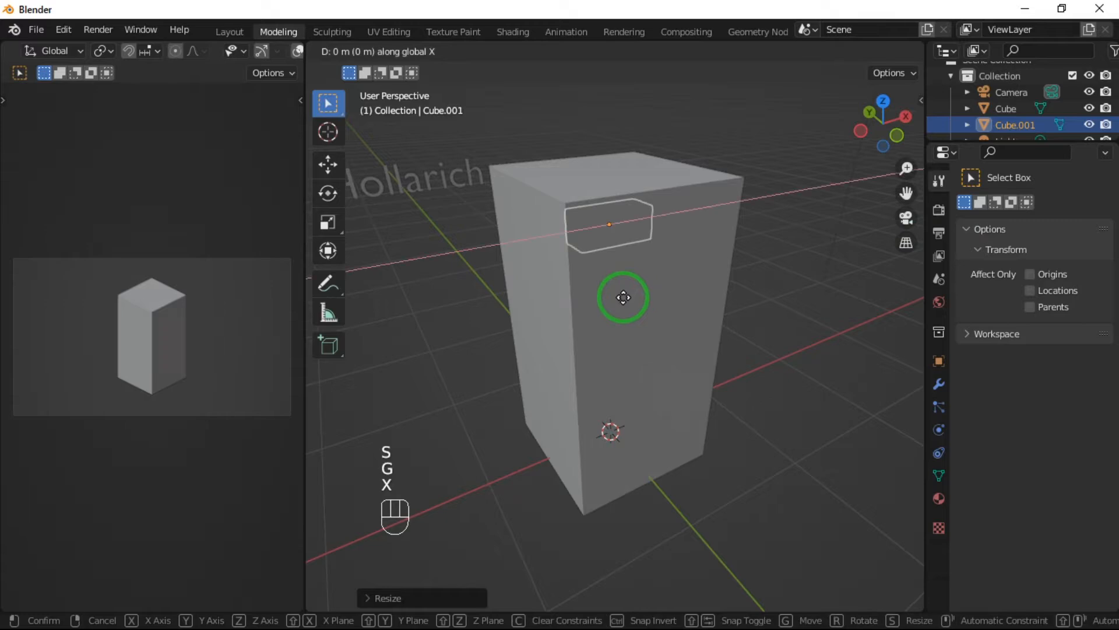
click(550, 313)
key(Tab)
key(Tab)
click(647, 263)
key(Tab)
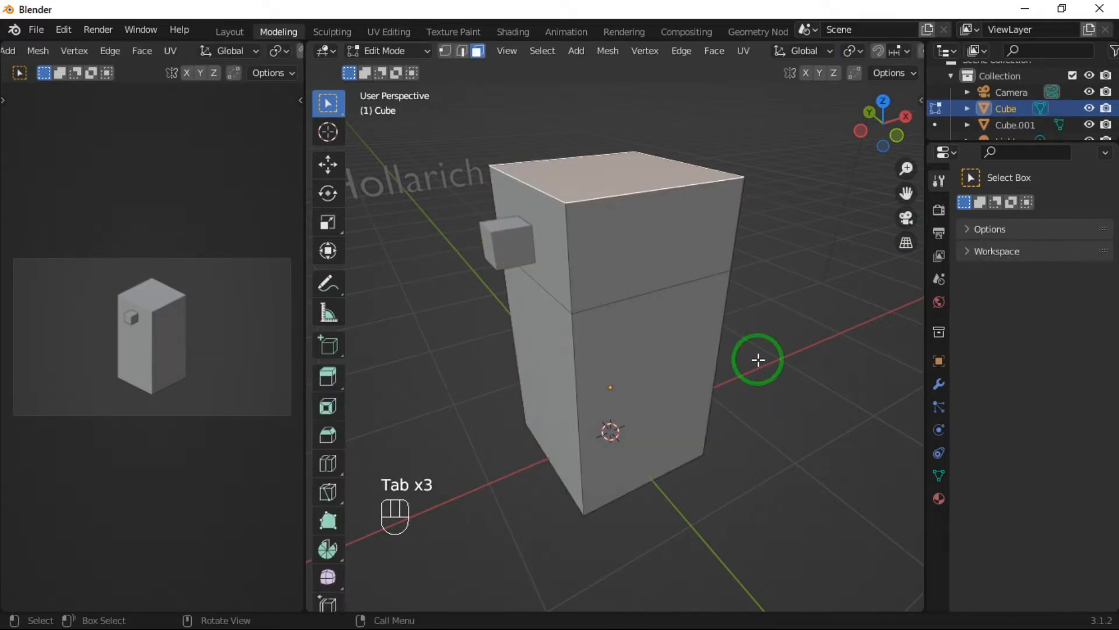
key(Tab)
Scale the side bar down slightly and push it farther out of the block along negative X.
click(506, 242)
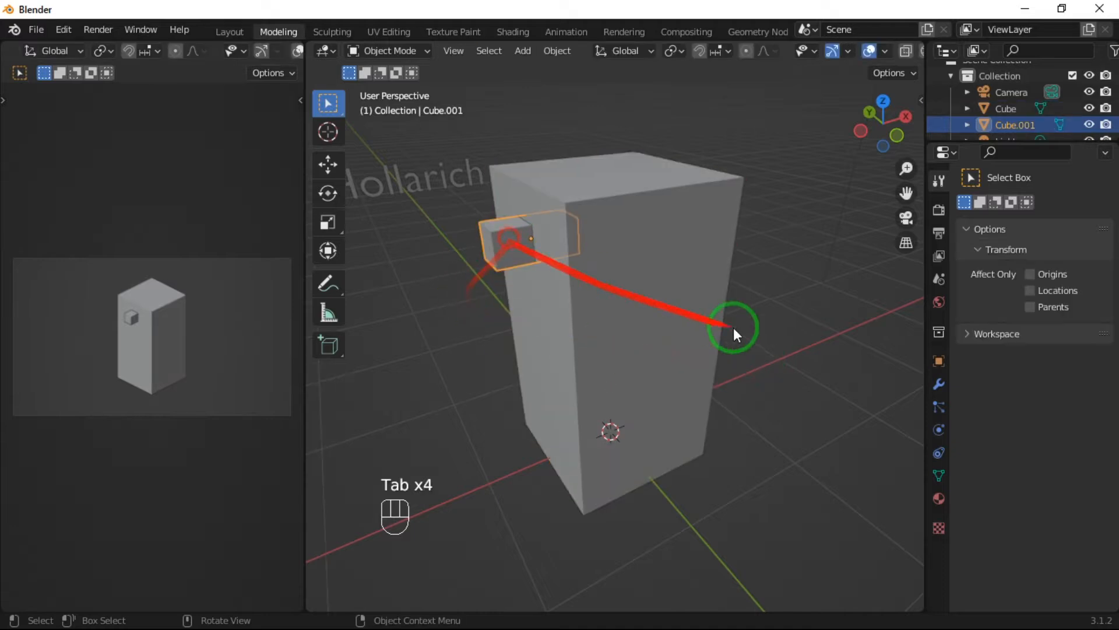
key(s)
click(706, 322)
key(g)
key(x)
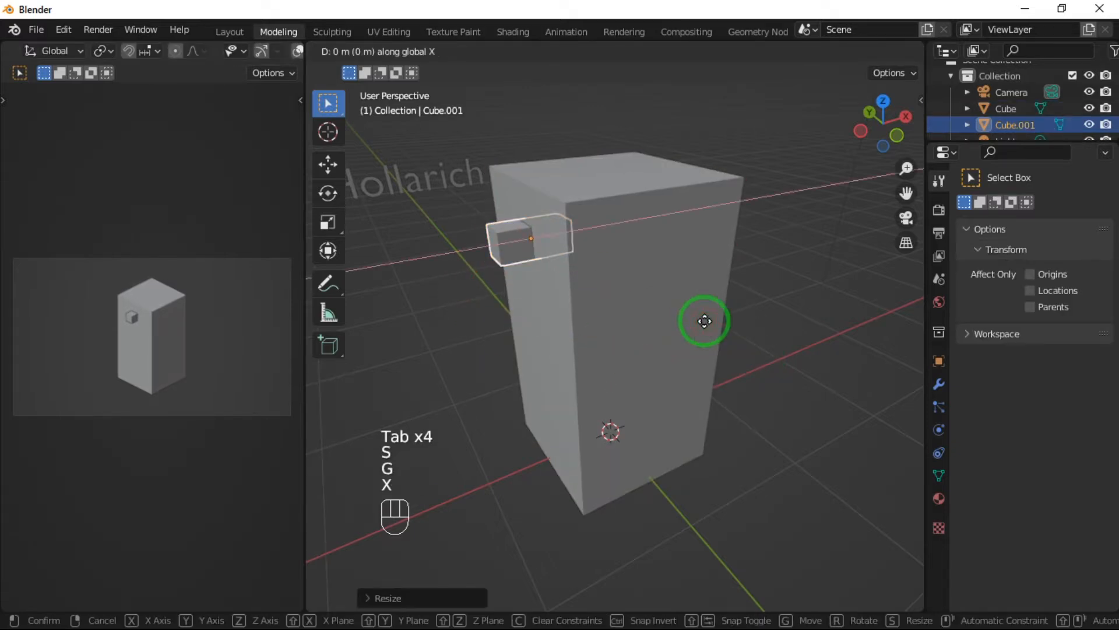
click(676, 327)
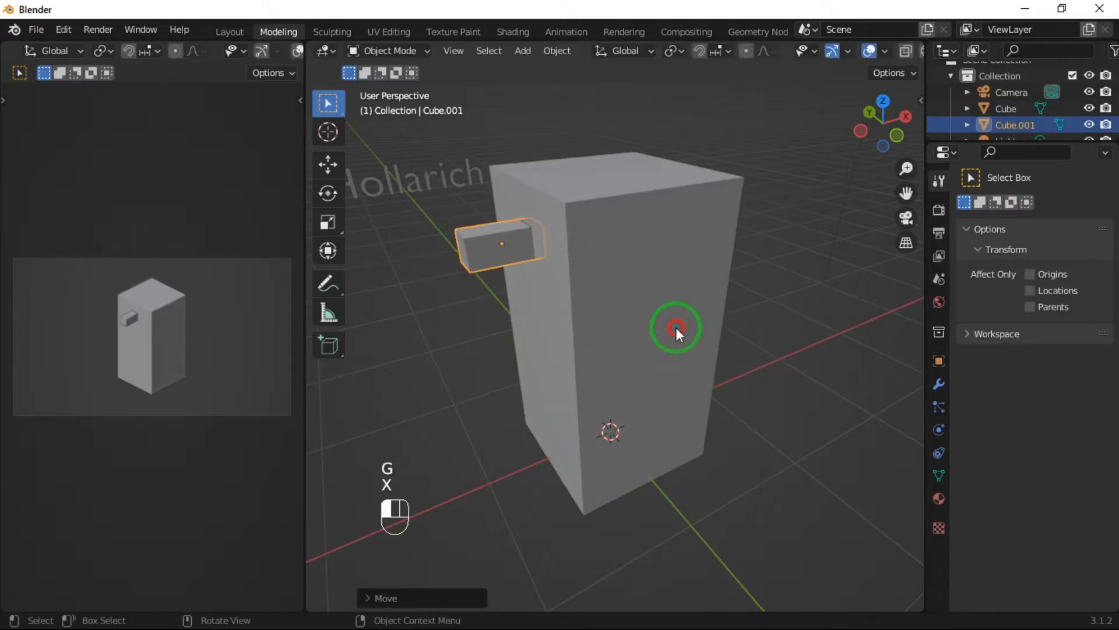
Lower the side bar slightly, about 0.07 m along Z.
key(g)
key(x)
key(z)
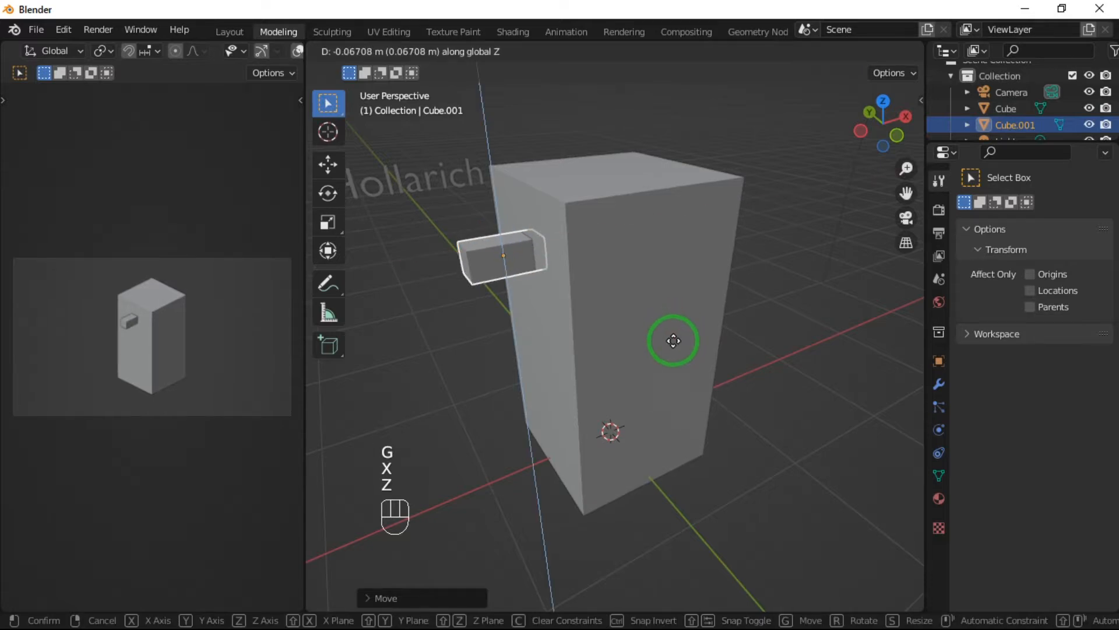
click(677, 341)
key(Tab)
key(Tab)
click(673, 334)
key(Tab)
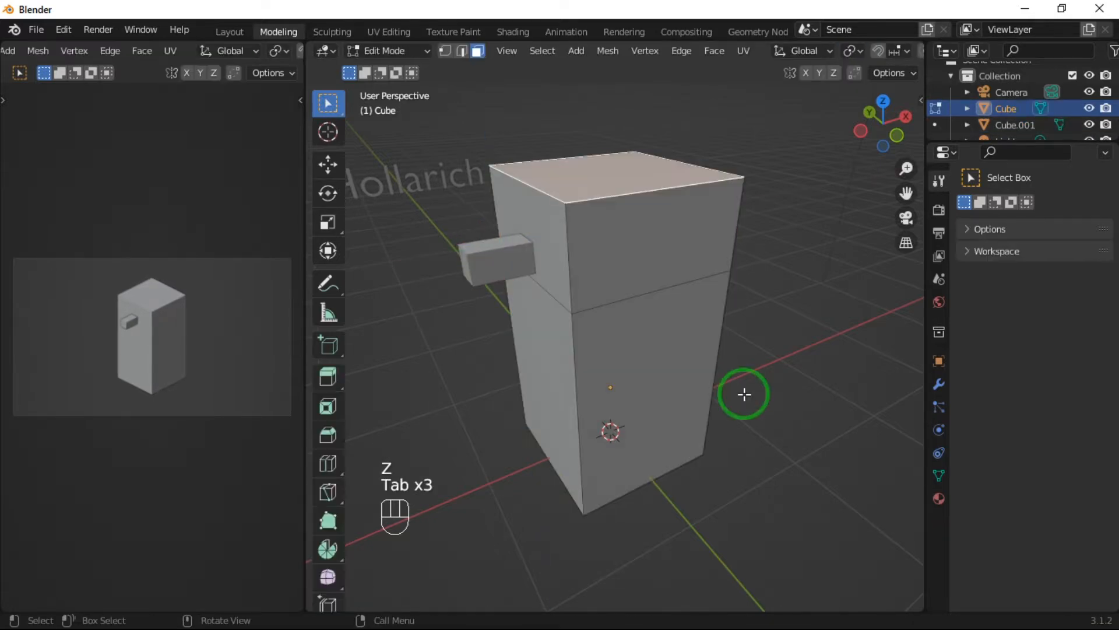
key(Tab)
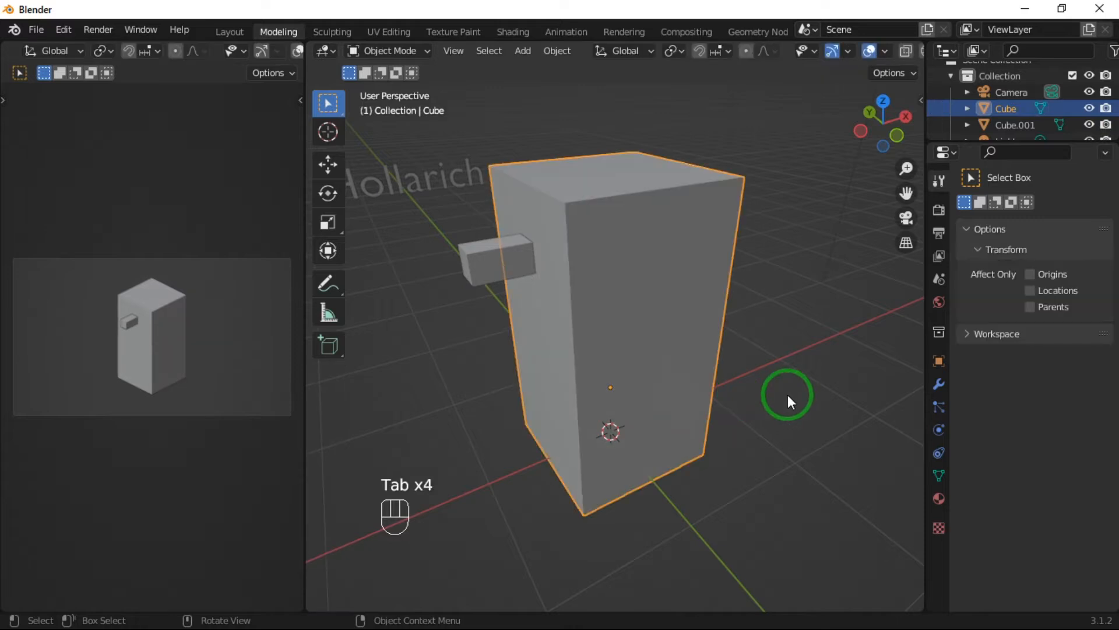
Duplicate the side bar toward the block's front face and scale the copy to about half size.
click(517, 269)
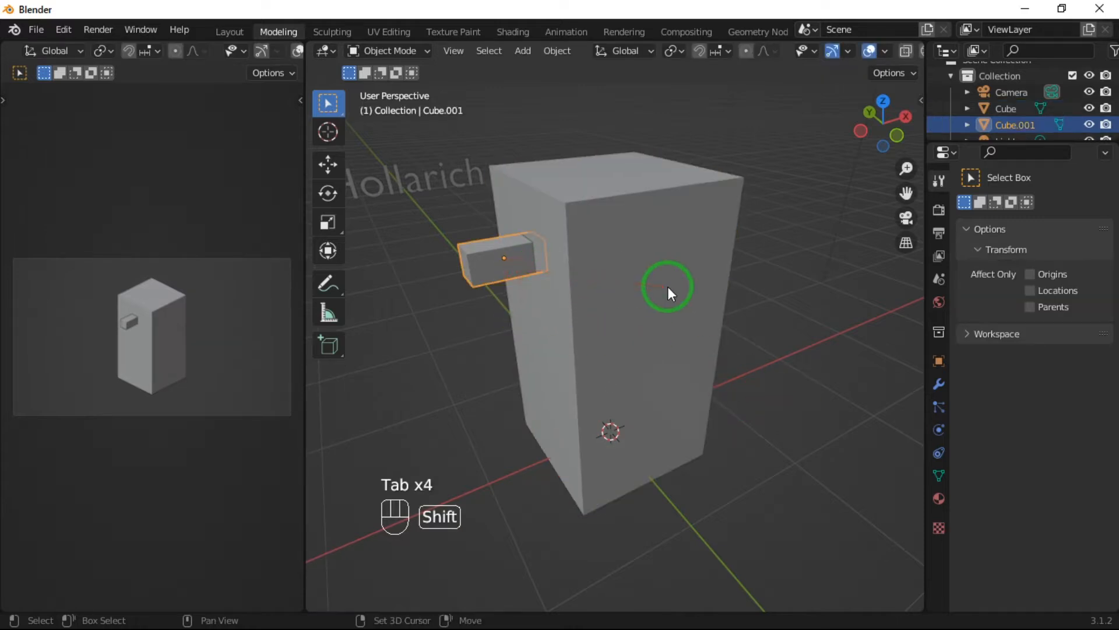
key(shift+d)
click(802, 286)
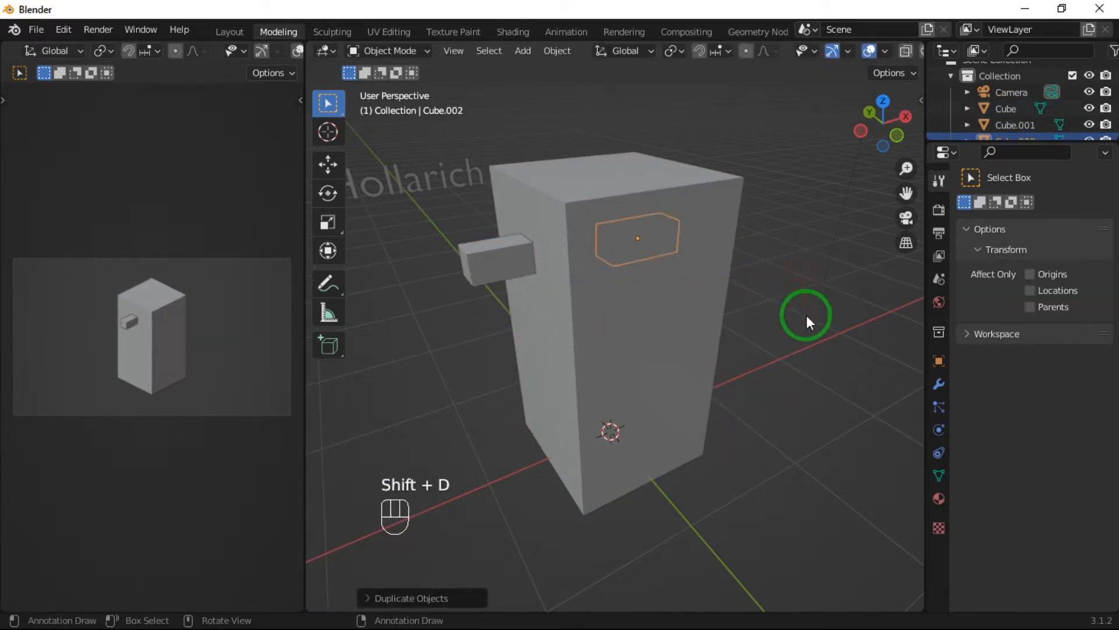
key(KP_7)
key(s)
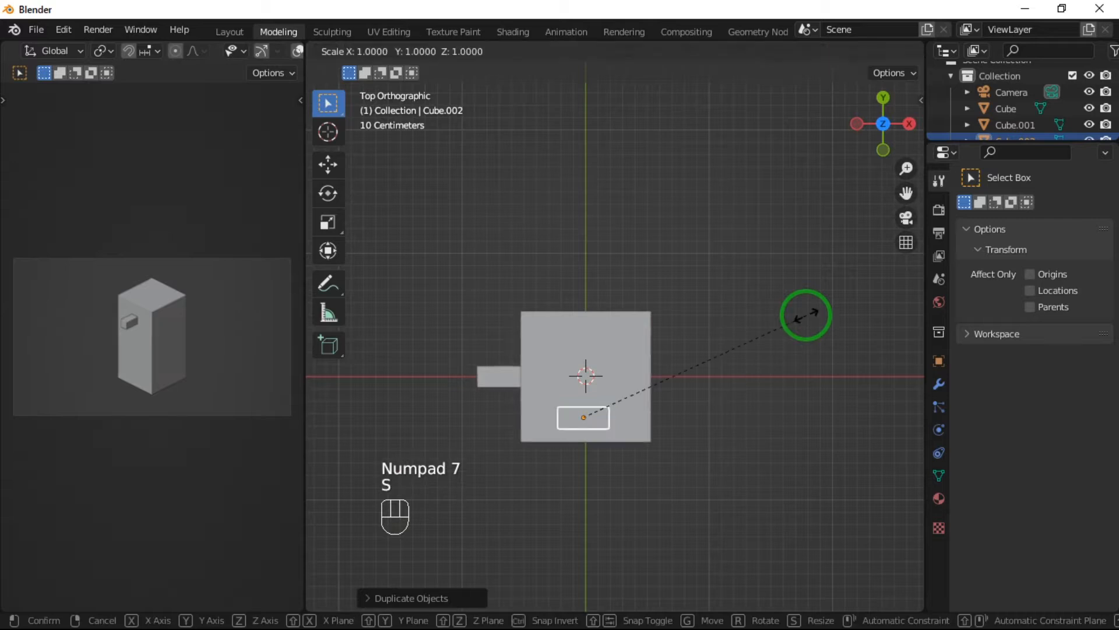
click(671, 344)
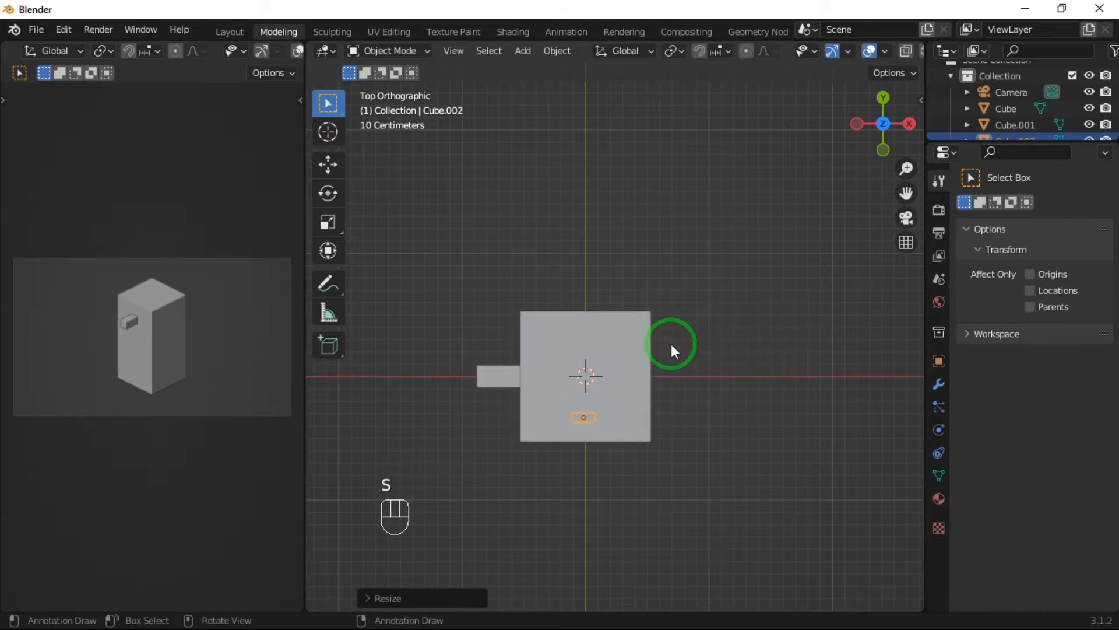
Move the small copy about -0.19 m along Y so that it straddles the block's front face.
key(g)
key(y)
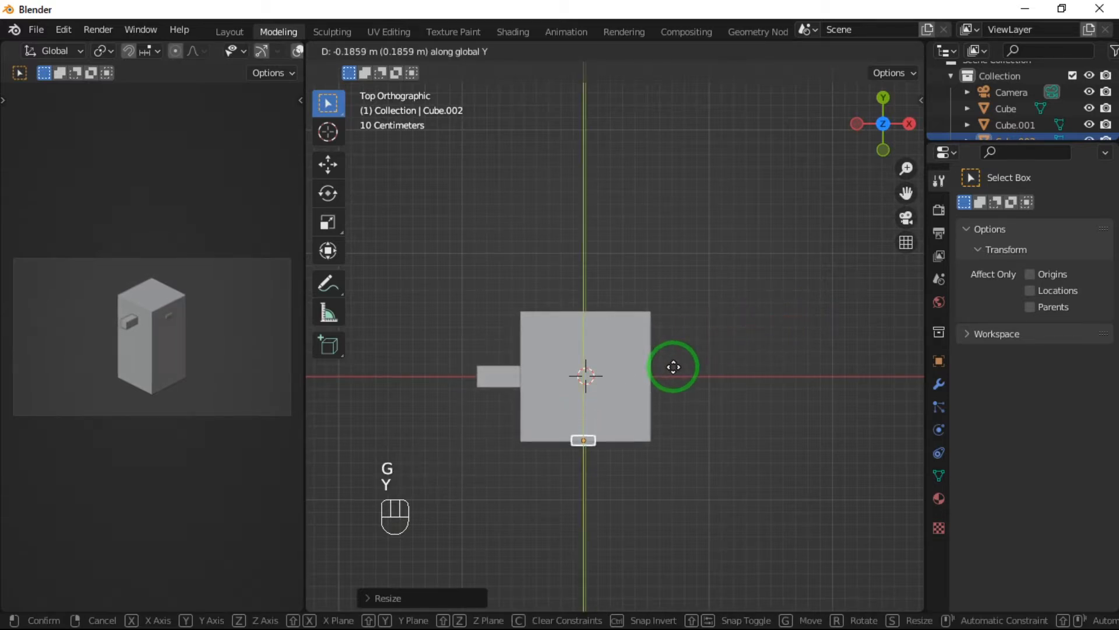
click(674, 367)
Stretch the front box along Z and adjust its overall size.
middle_drag(752, 442, 671, 314)
key(s)
key(z)
click(425, 307)
key(s)
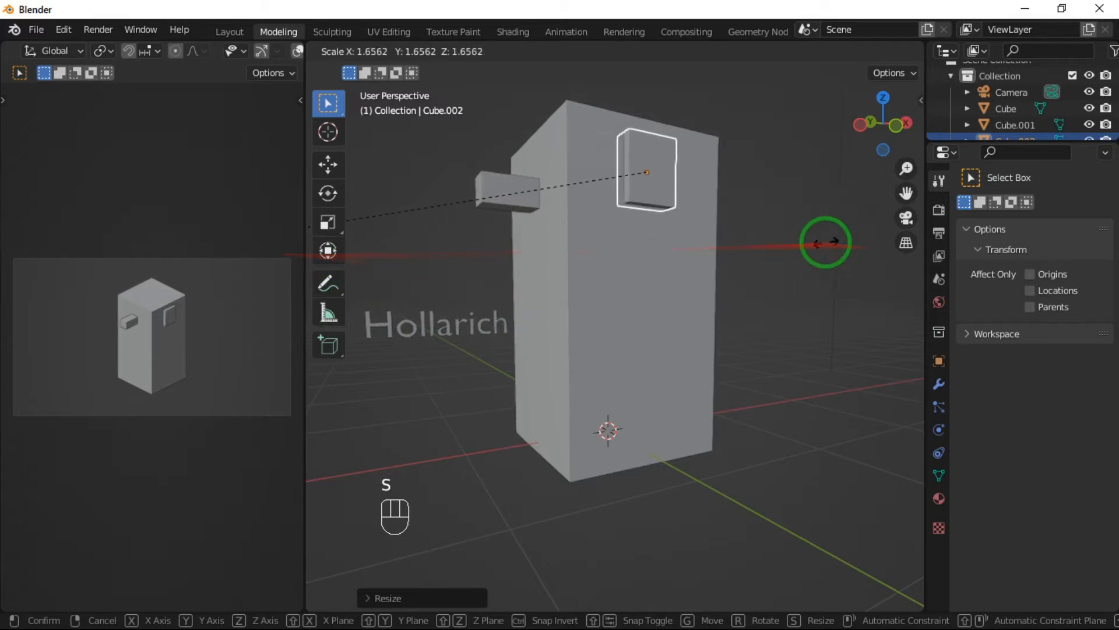
click(387, 230)
Widen the front box along X and fine-tune its uniform scale.
key(s)
key(x)
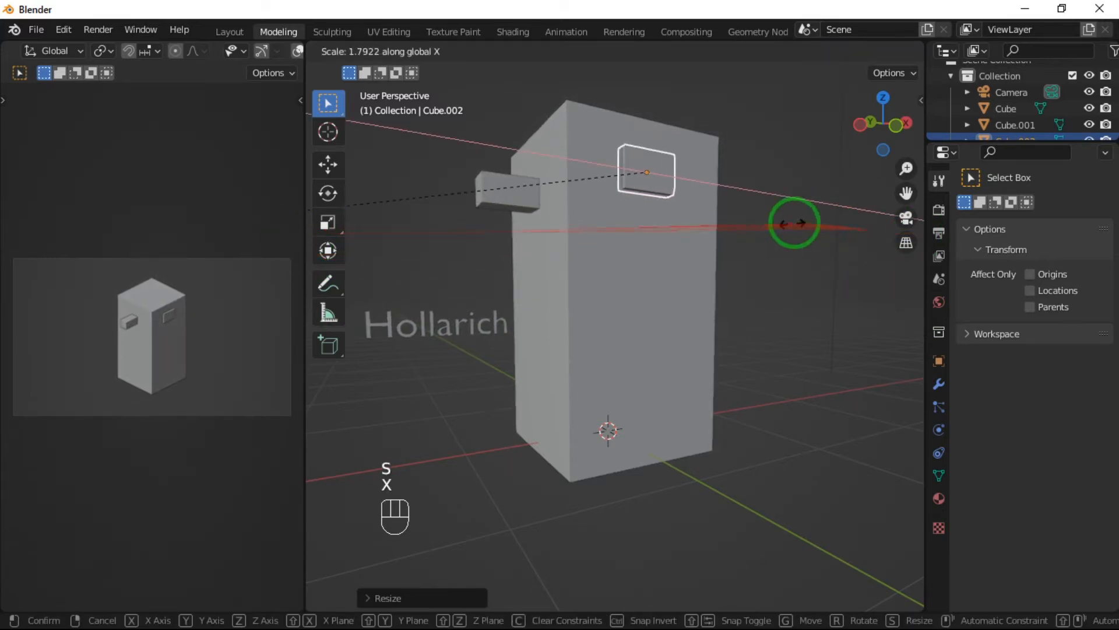
click(838, 223)
middle_drag(739, 264, 759, 297)
key(s)
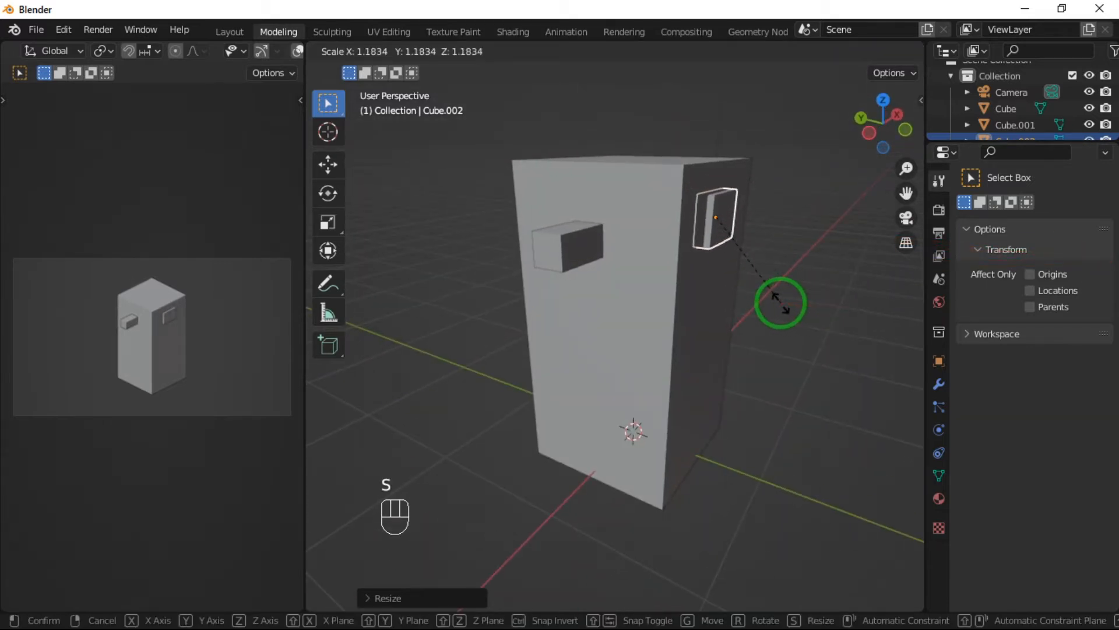
click(762, 307)
Thicken the front box along Y and move it about 0.07 m outward along negative Y.
middle_drag(762, 307, 693, 348)
key(s)
key(y)
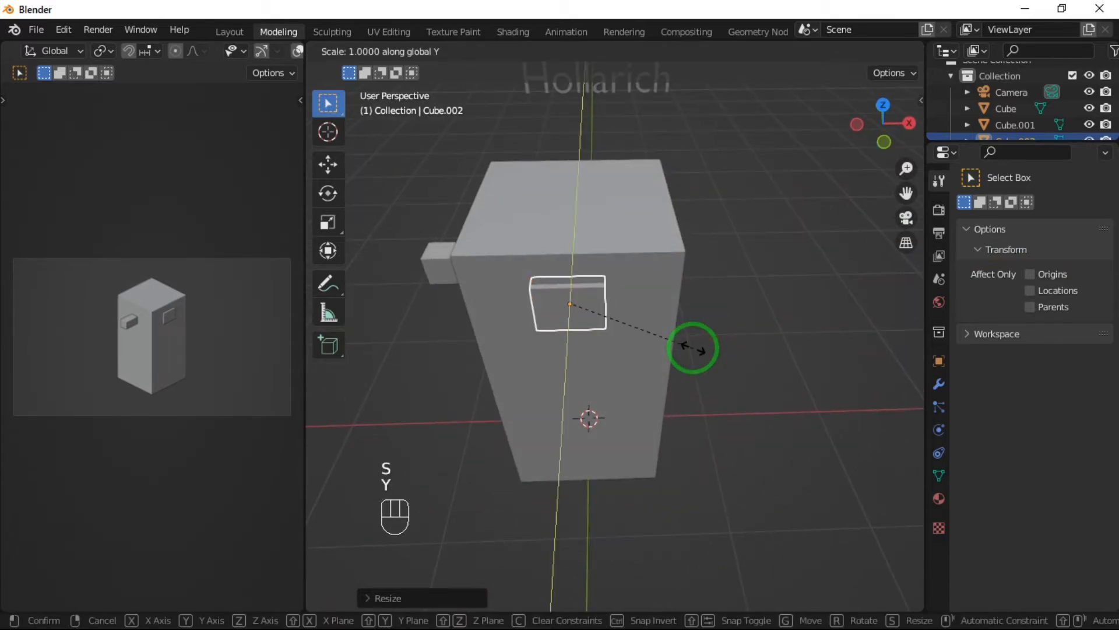
click(704, 542)
key(g)
key(y)
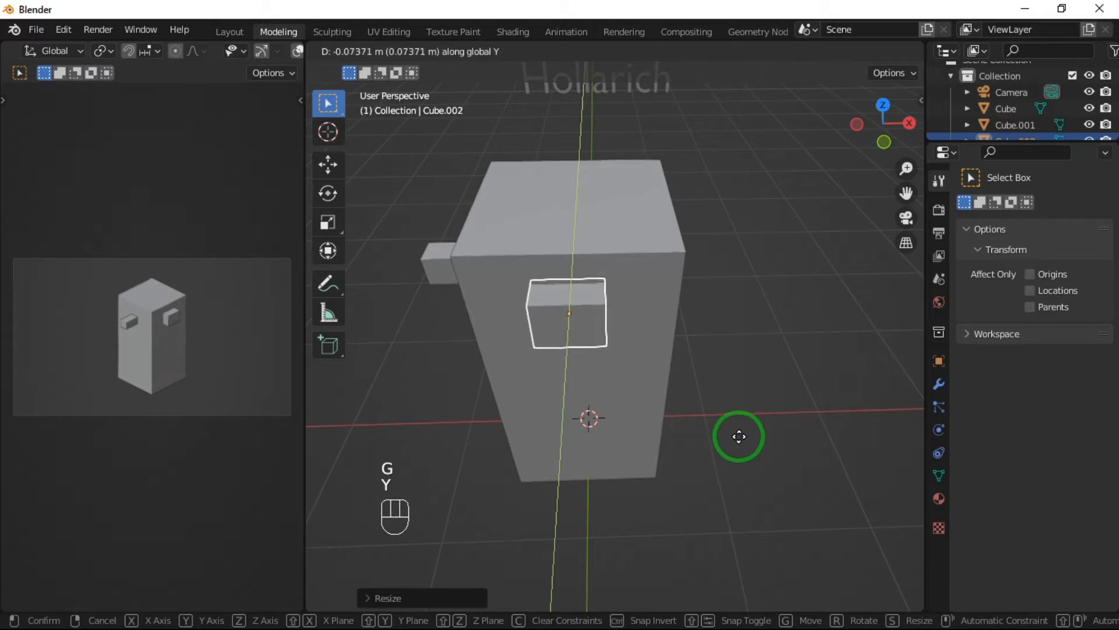
click(740, 436)
Duplicate the front box as a smaller copy and move it outward along Y to the box's front.
key(shift+d)
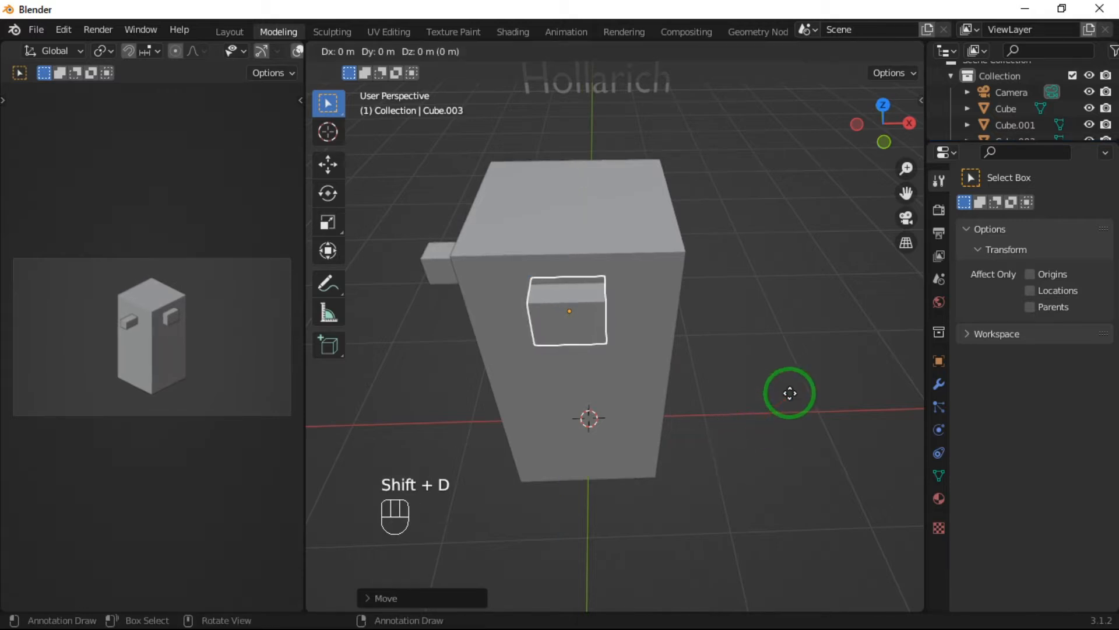
key(s)
key(g)
key(y)
click(663, 368)
Scale the small front copy down further and stretch it along Z into a narrow upright piece.
key(s)
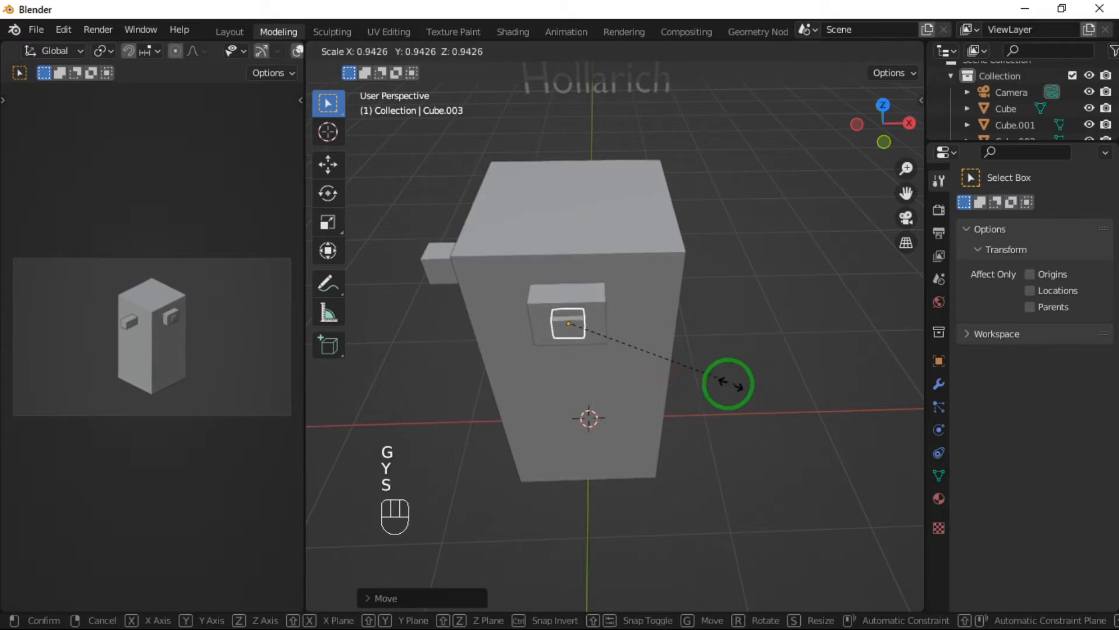
click(673, 374)
key(s)
key(z)
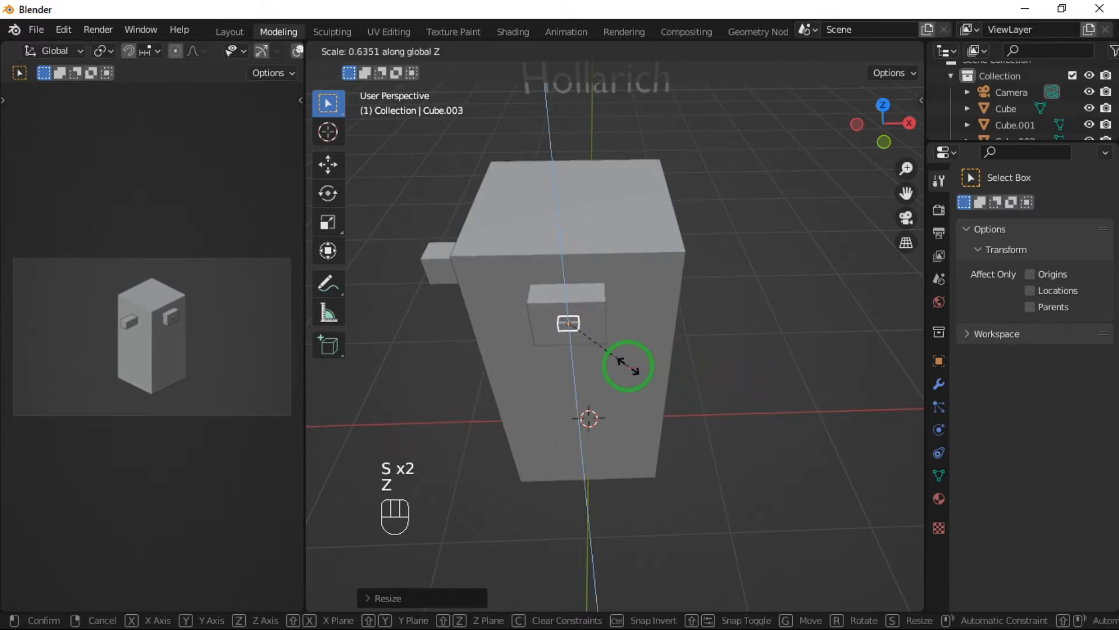
click(809, 378)
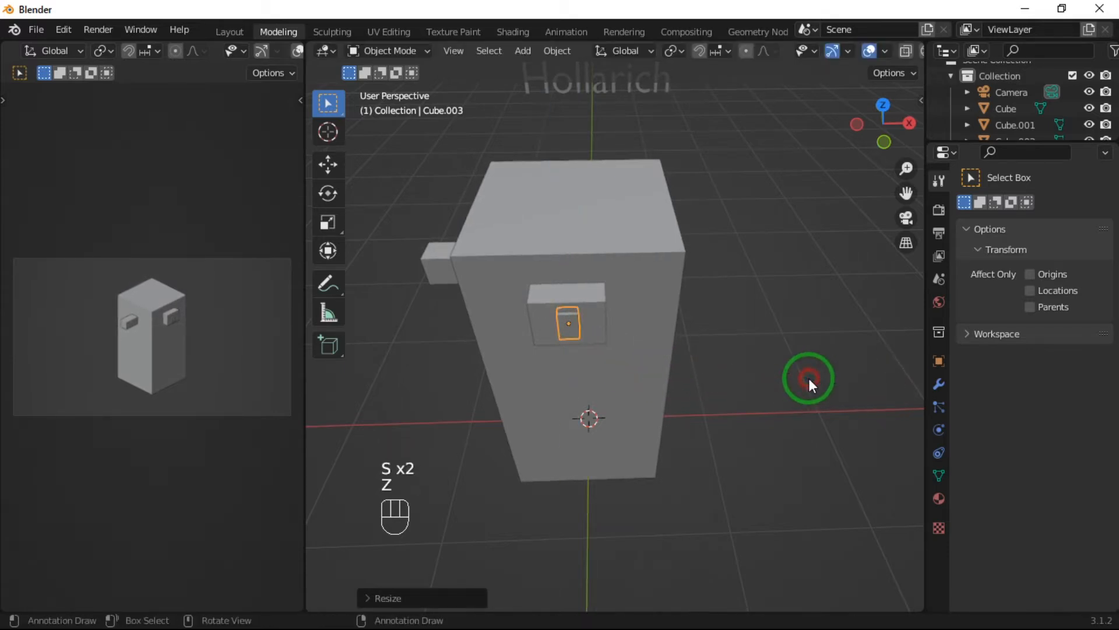
Stretch the upper front box along Z to make it taller.
click(594, 317)
key(s)
key(z)
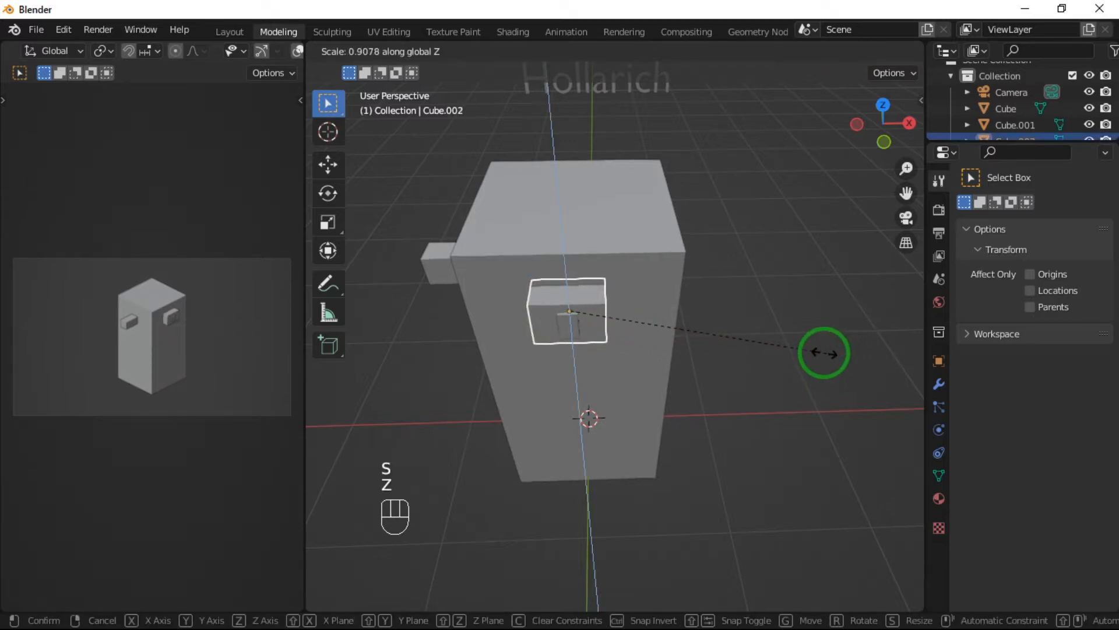
click(353, 354)
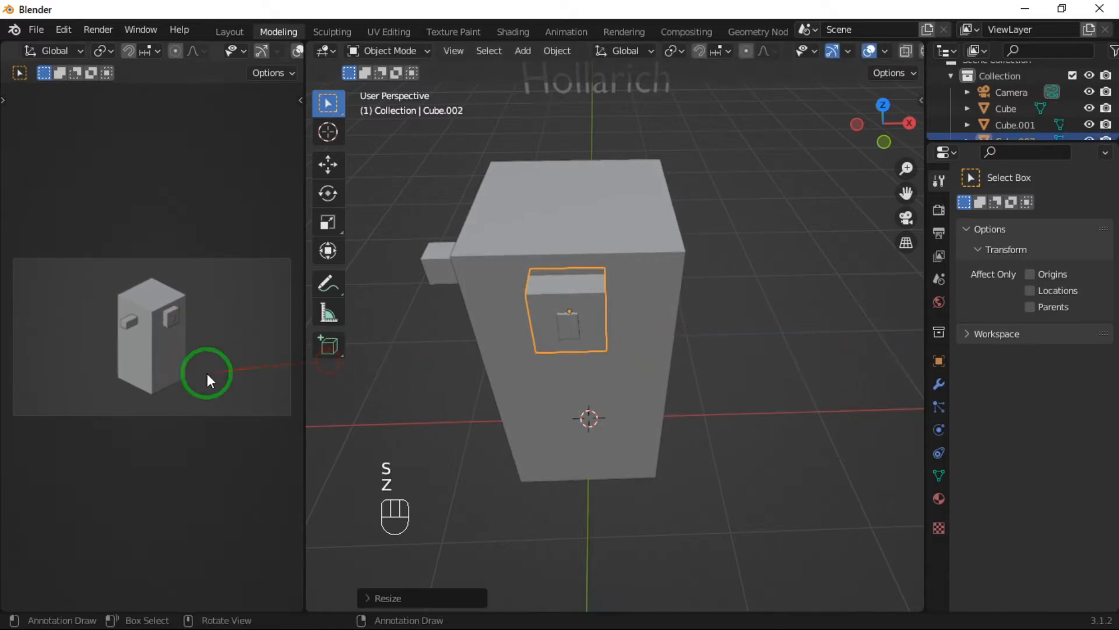
Duplicate the tall block, move the copy outward along Y to the front and scale it down uniformly.
click(608, 433)
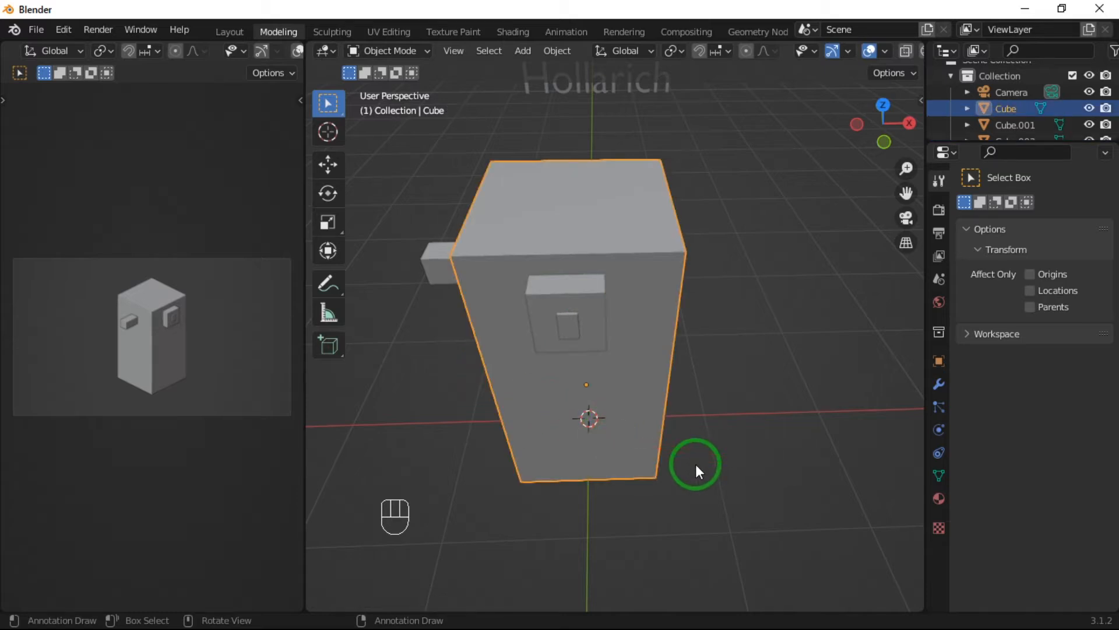
key(shift+d)
key(x)
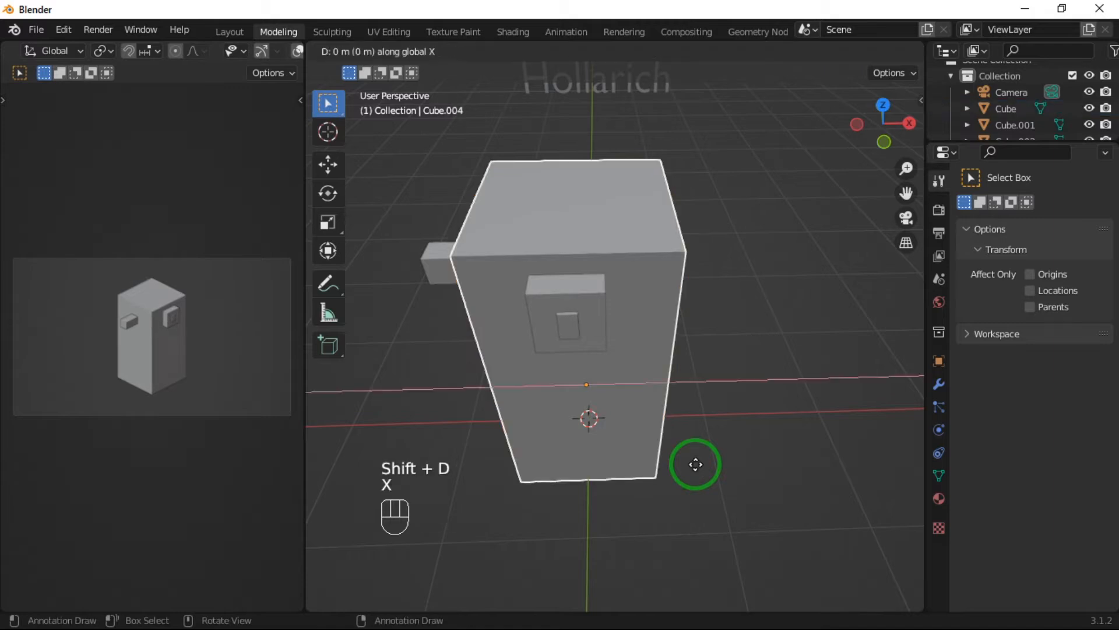
key(y)
right_click(786, 474)
key(s)
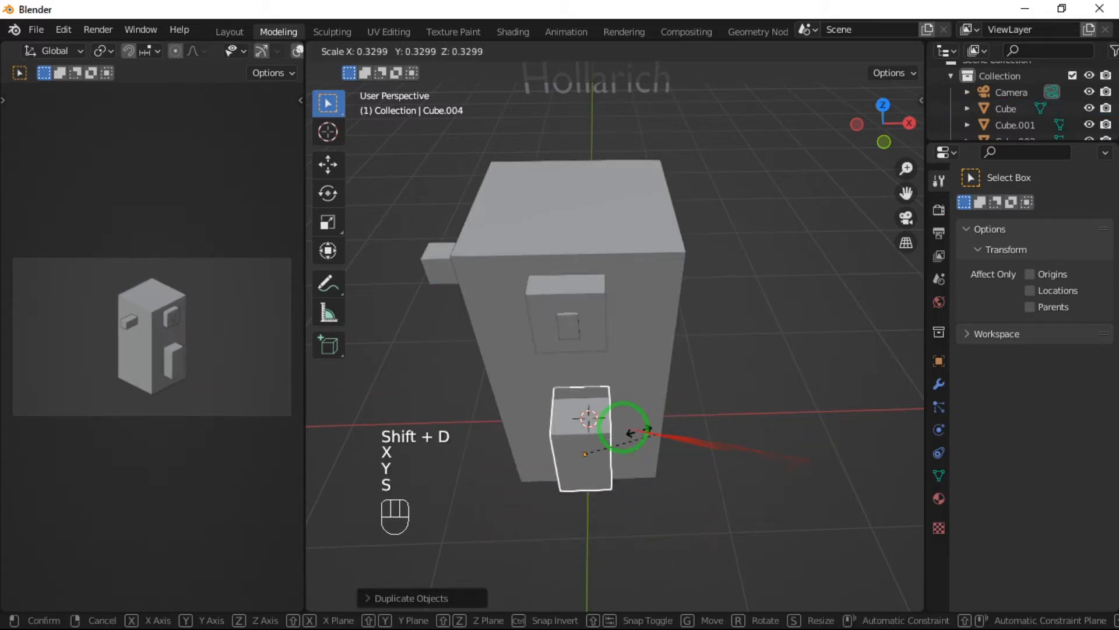
Flatten the small block copy along Y into a thin panel and enlarge it uniformly.
key(y)
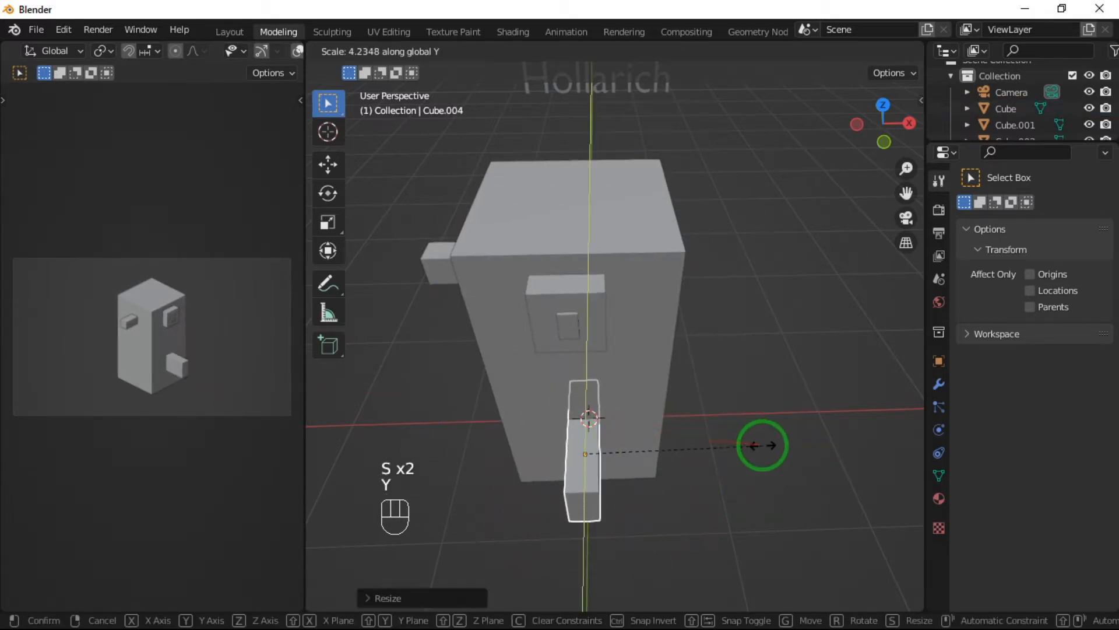
click(597, 460)
key(s)
click(790, 467)
Raise the lower front panel about 0.21 m along Z.
key(g)
key(x)
key(z)
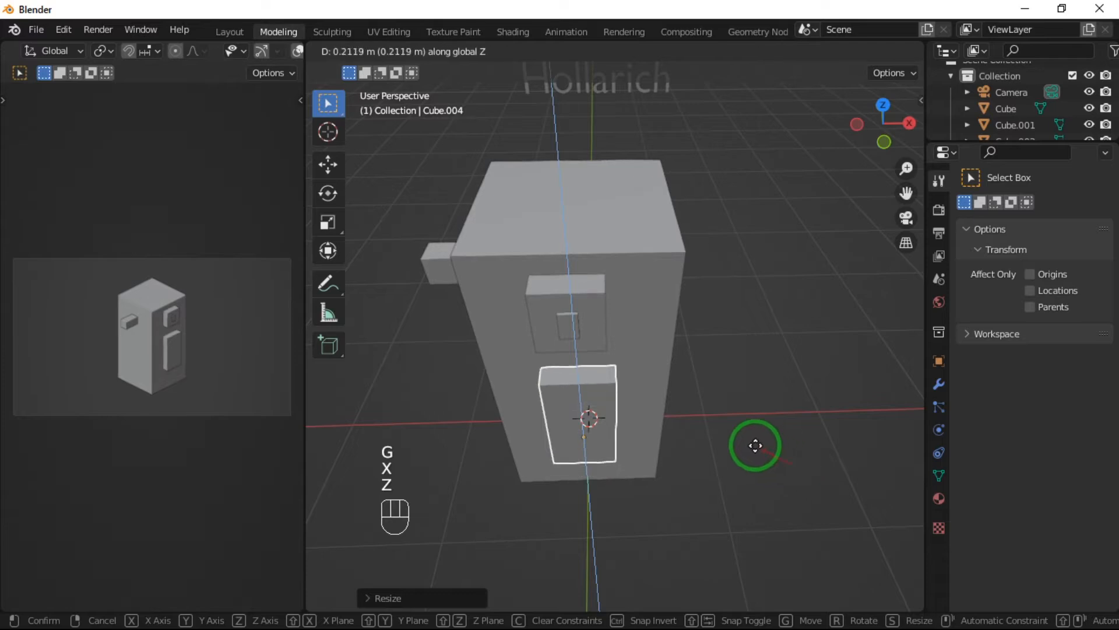
click(758, 450)
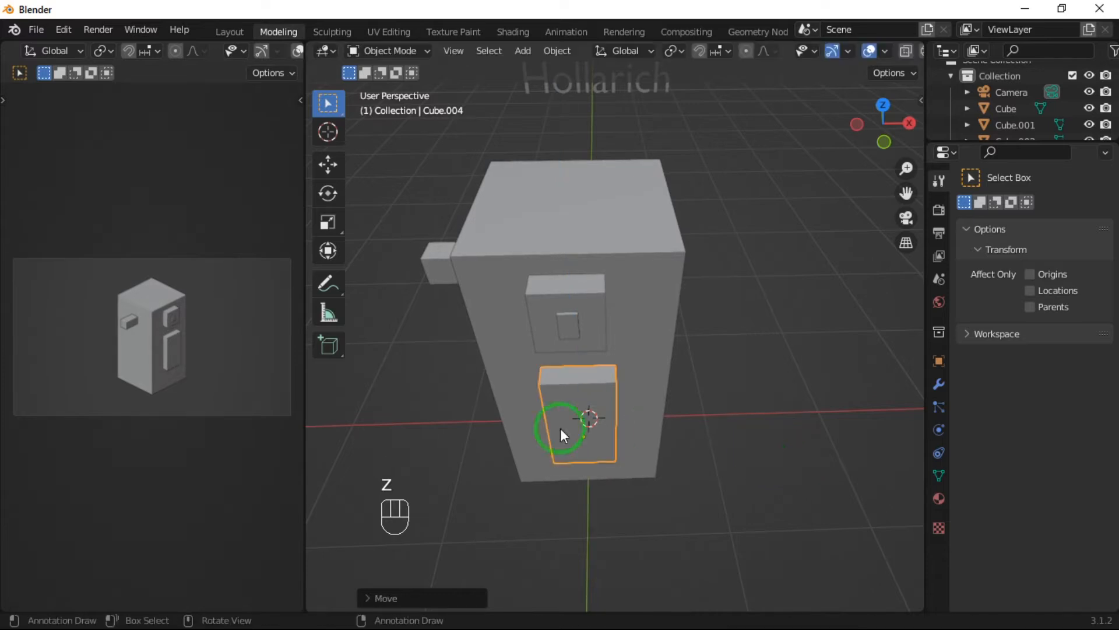
Rotate the lower front panel upside down in the front view and move it up along Z.
middle_drag(607, 481, 729, 442)
key(Tab)
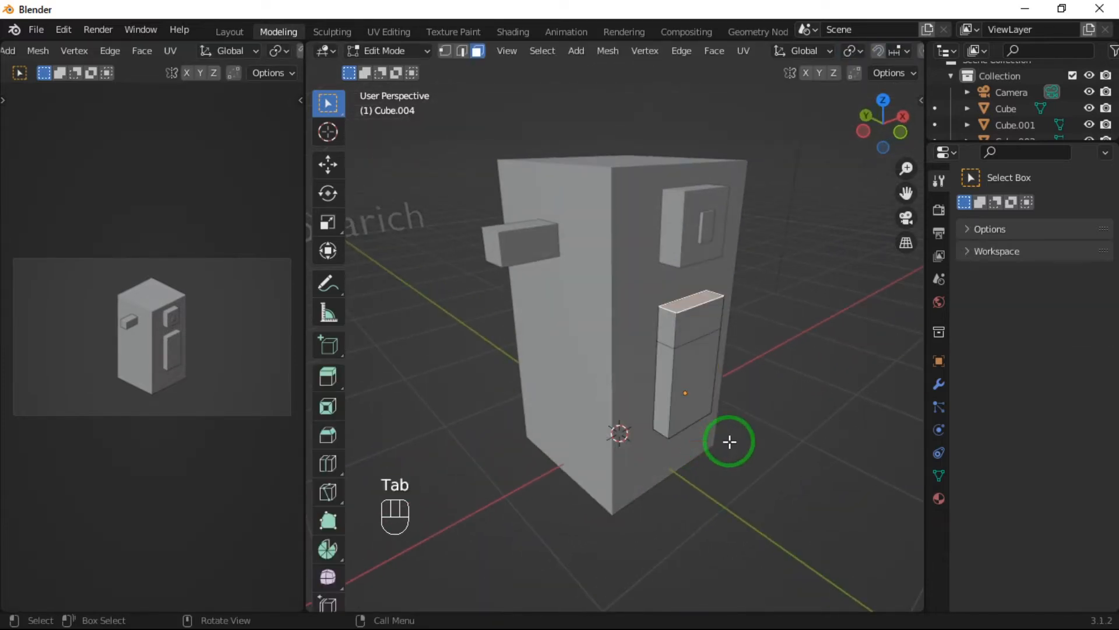
key(Tab)
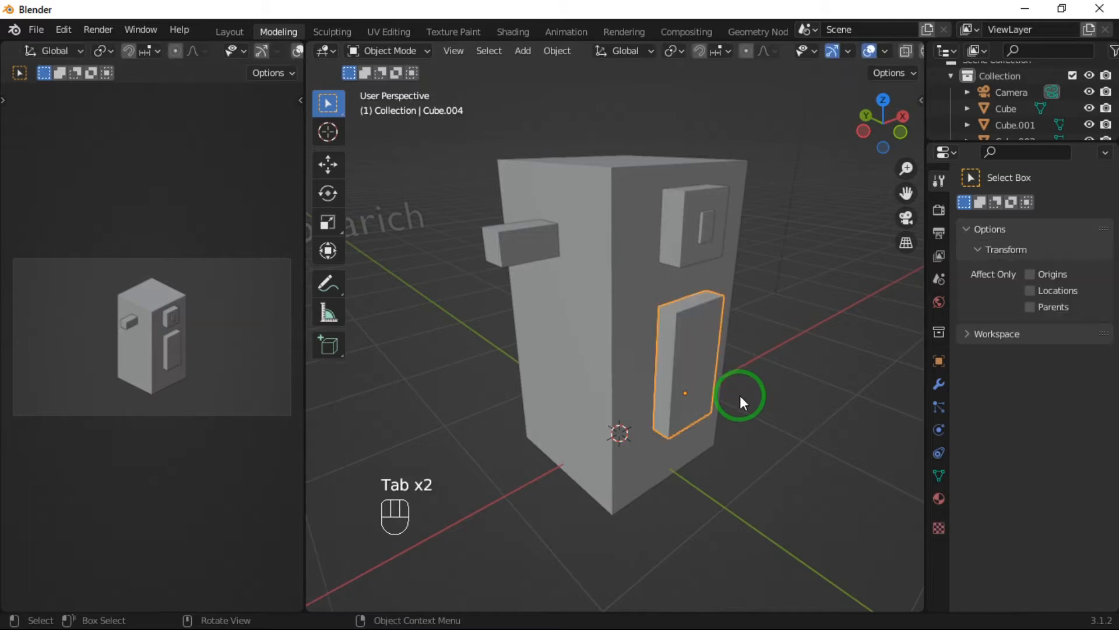
key(KP_1)
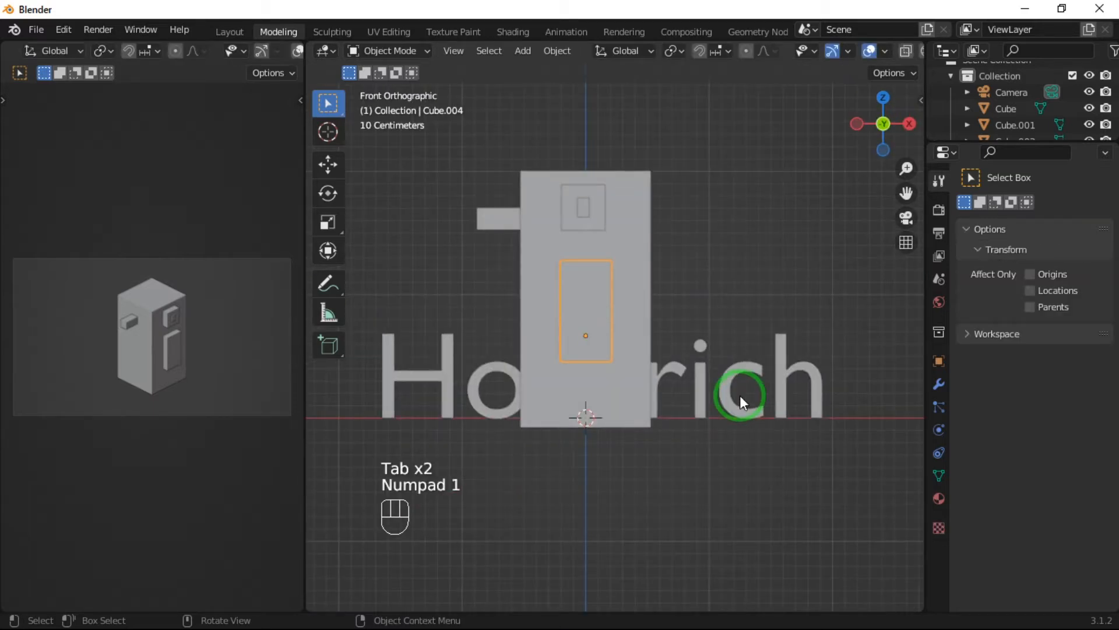
key(t)
key(r)
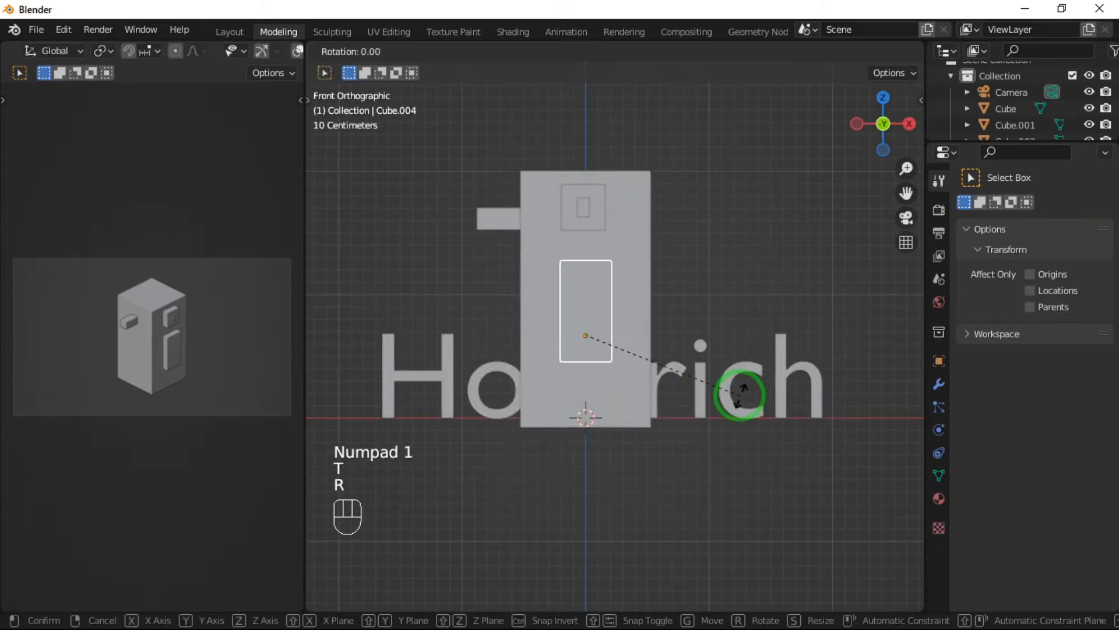
click(526, 312)
key(g)
key(z)
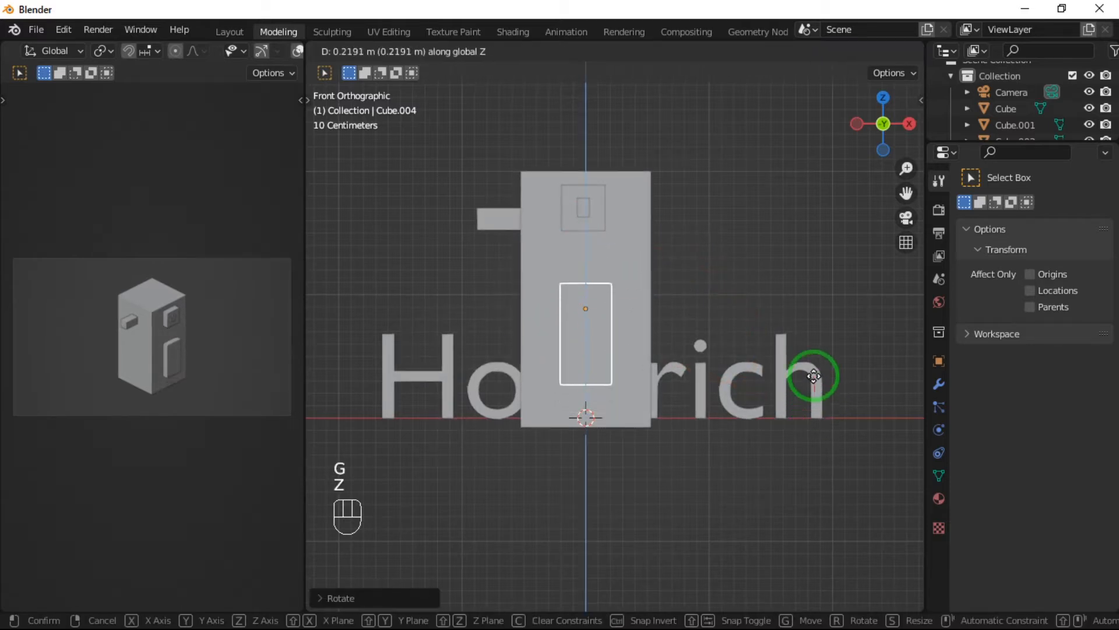
click(814, 367)
Extrude the bottom section of the lower panel's front face outward about 0.11 m as a ledge.
key(Tab)
click(605, 360)
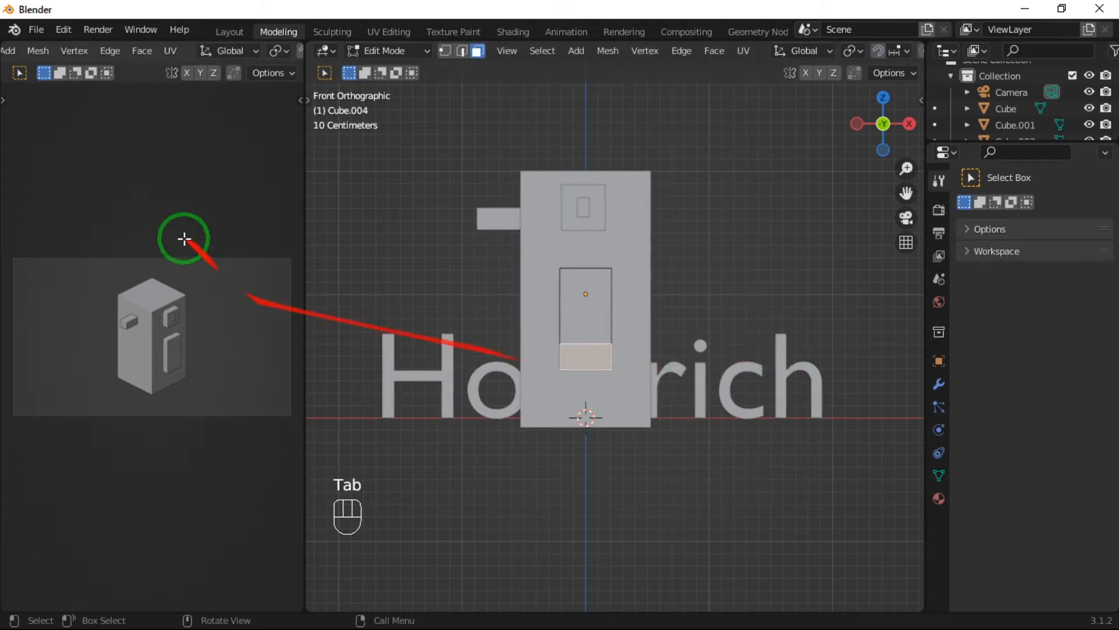
middle_drag(376, 282, 489, 350)
key(e)
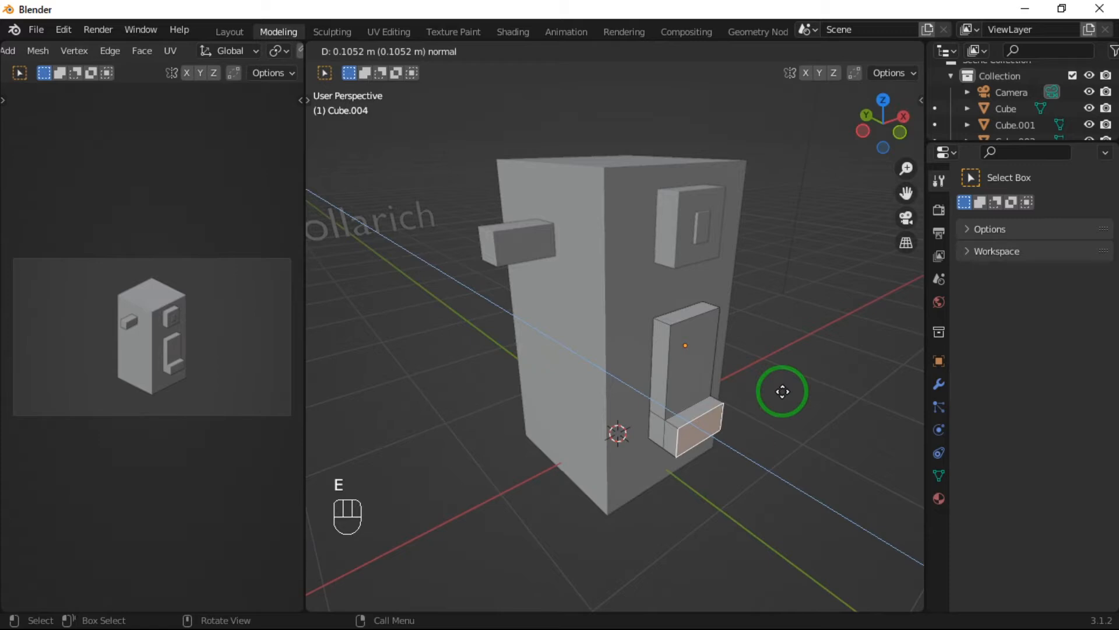
click(782, 391)
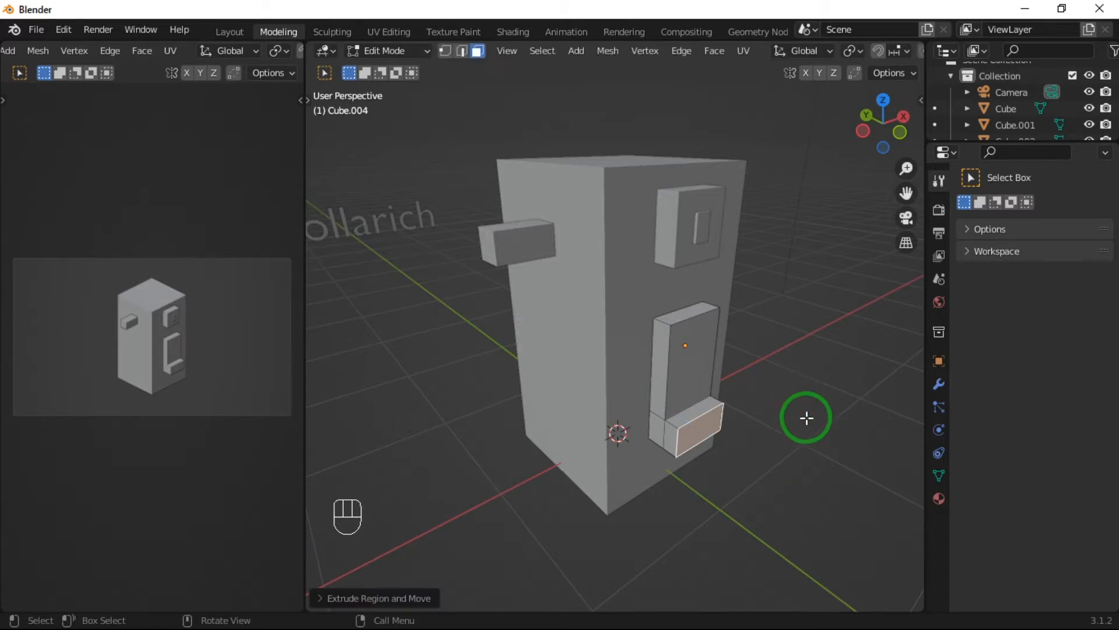
key(Tab)
Add a cube at the tall block's base and scale it down to a small block.
shift+middle_drag(755, 483, 766, 418)
scroll(797, 418, down, 3)
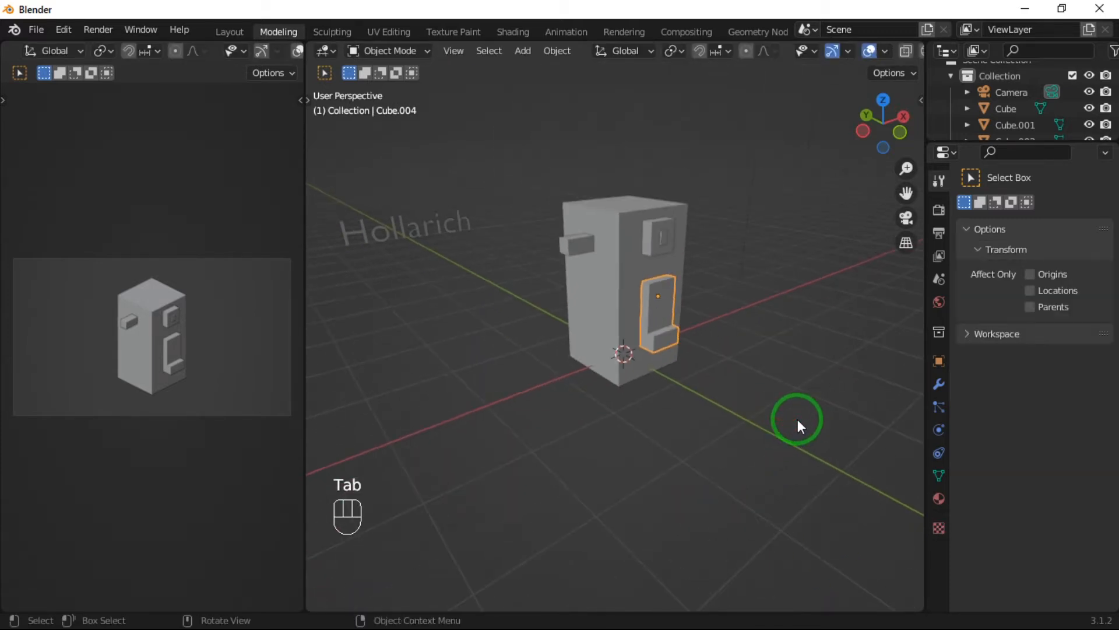
key(shift+a)
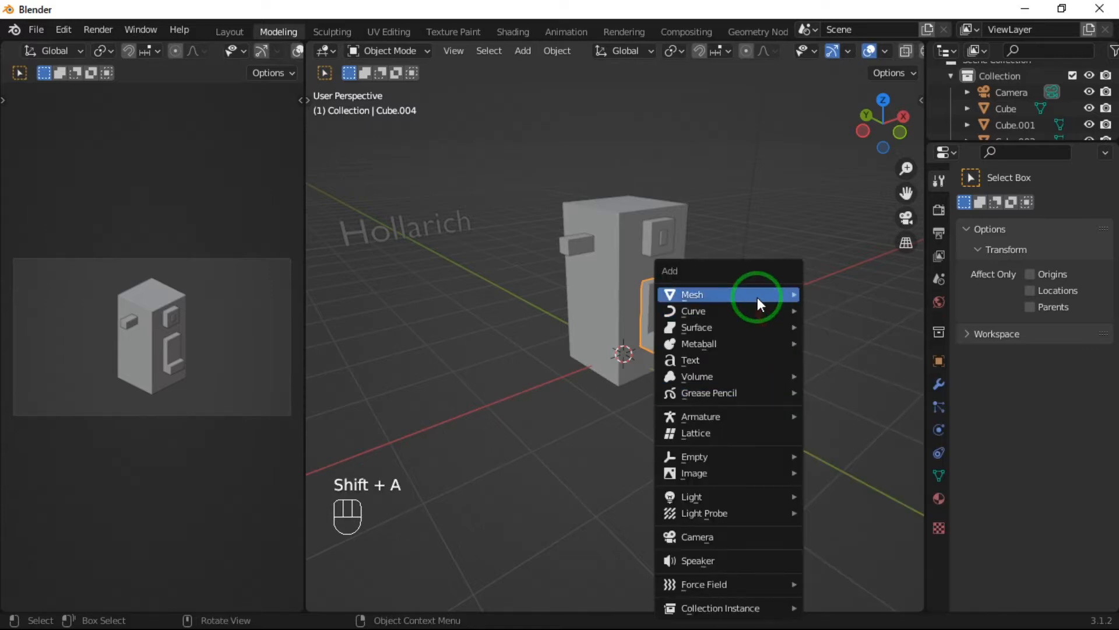
mouse_move(757, 294)
click(866, 309)
key(s)
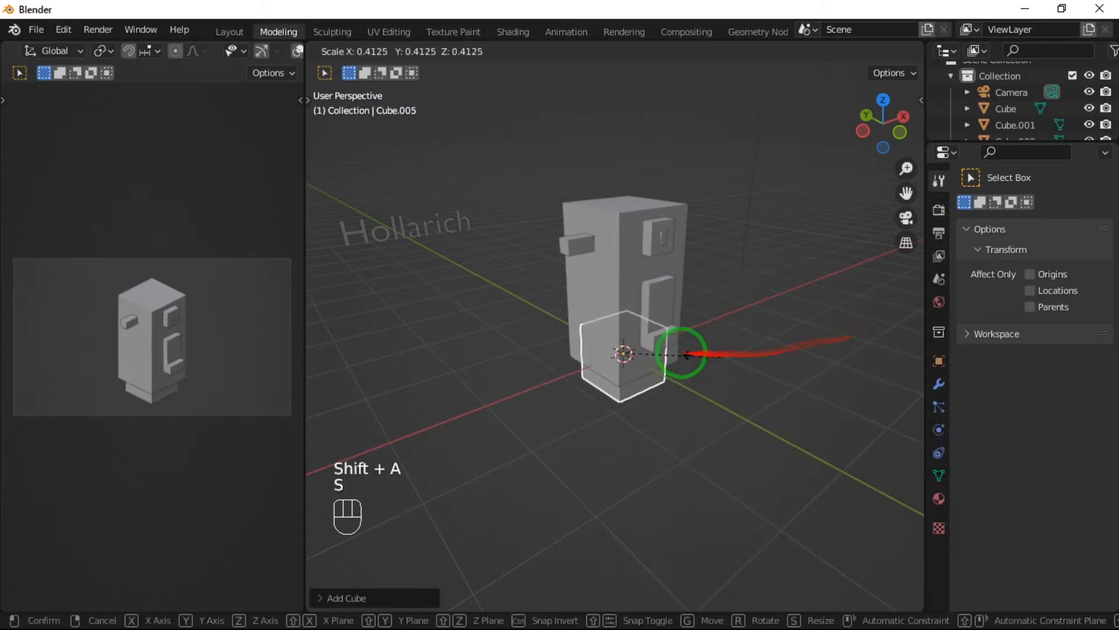
click(655, 348)
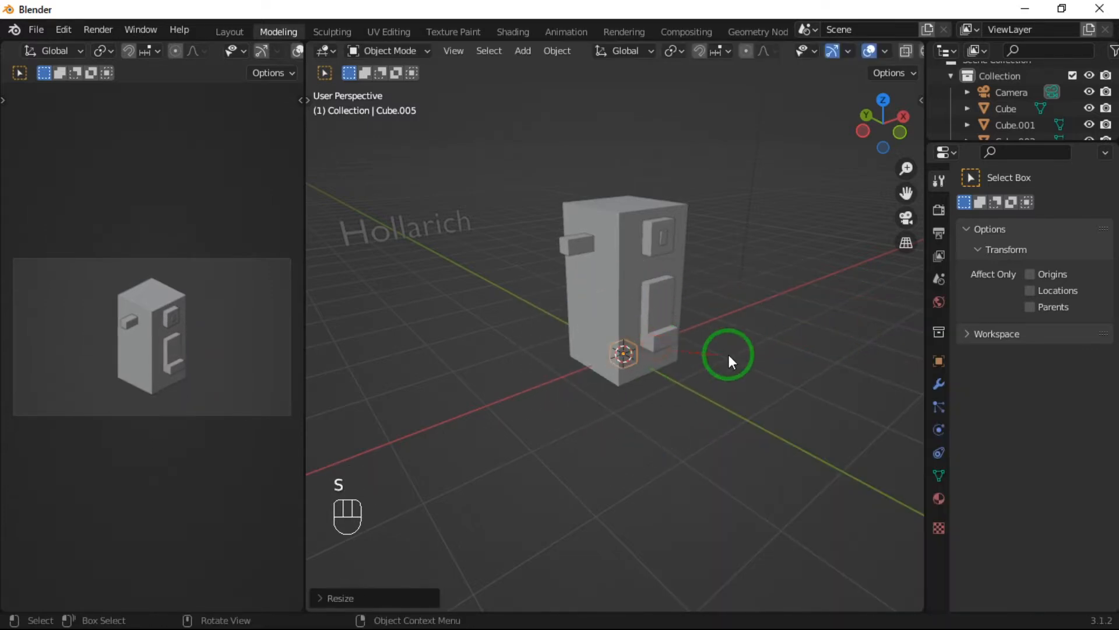
Move the small base cube along Y toward the block's front in the top view and scale it down slightly.
click(653, 316)
middle_drag(749, 307, 676, 359)
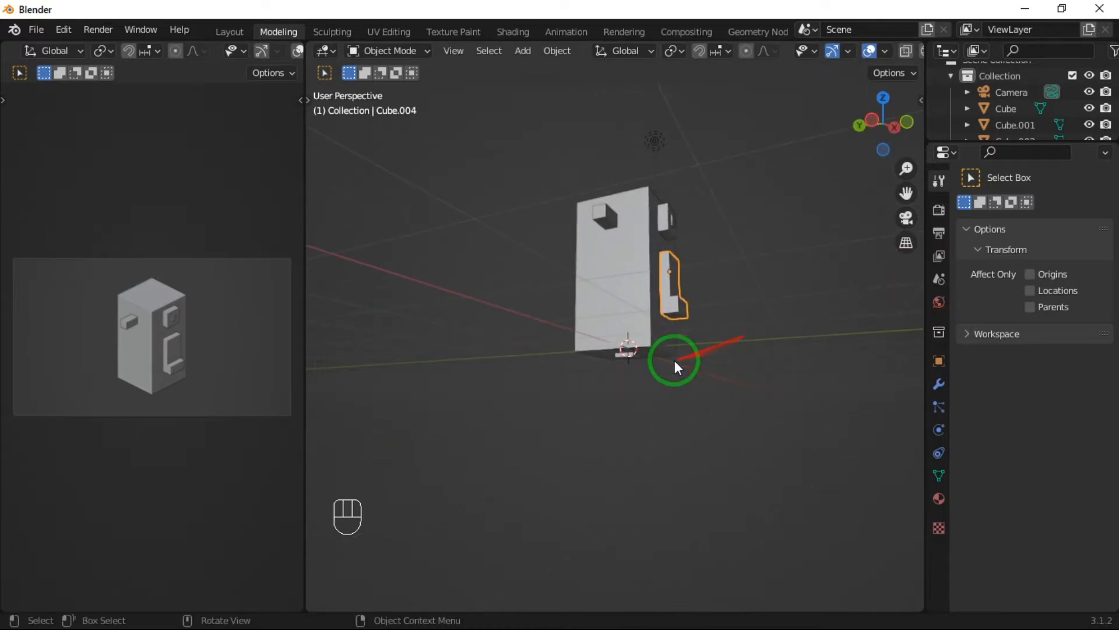
scroll(643, 372, up, 5)
click(649, 377)
middle_drag(729, 413, 725, 370)
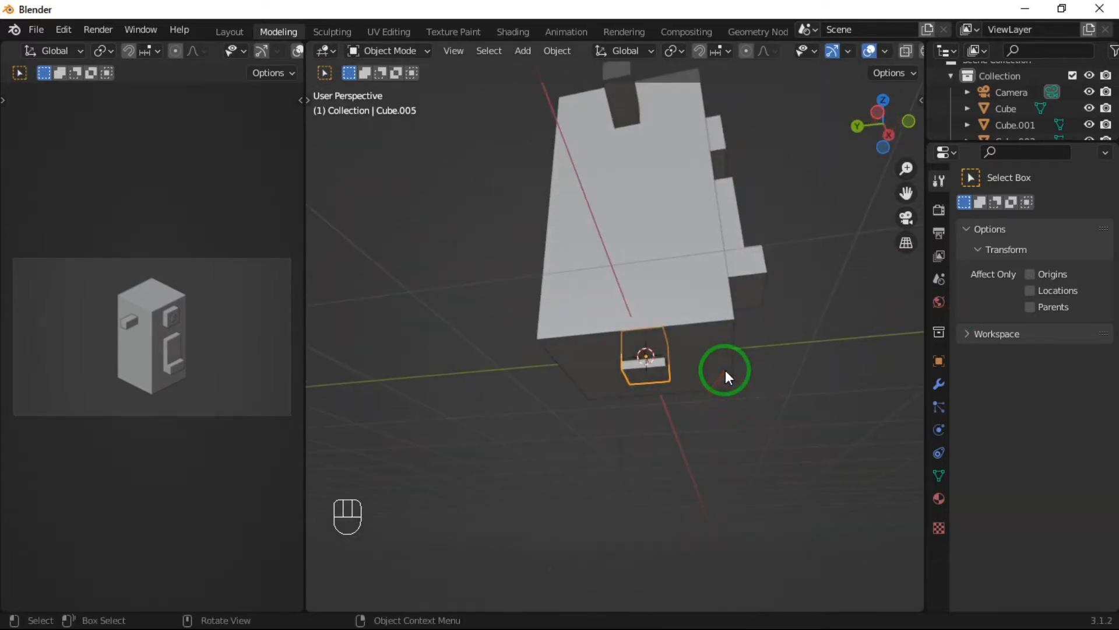
key(KP_7)
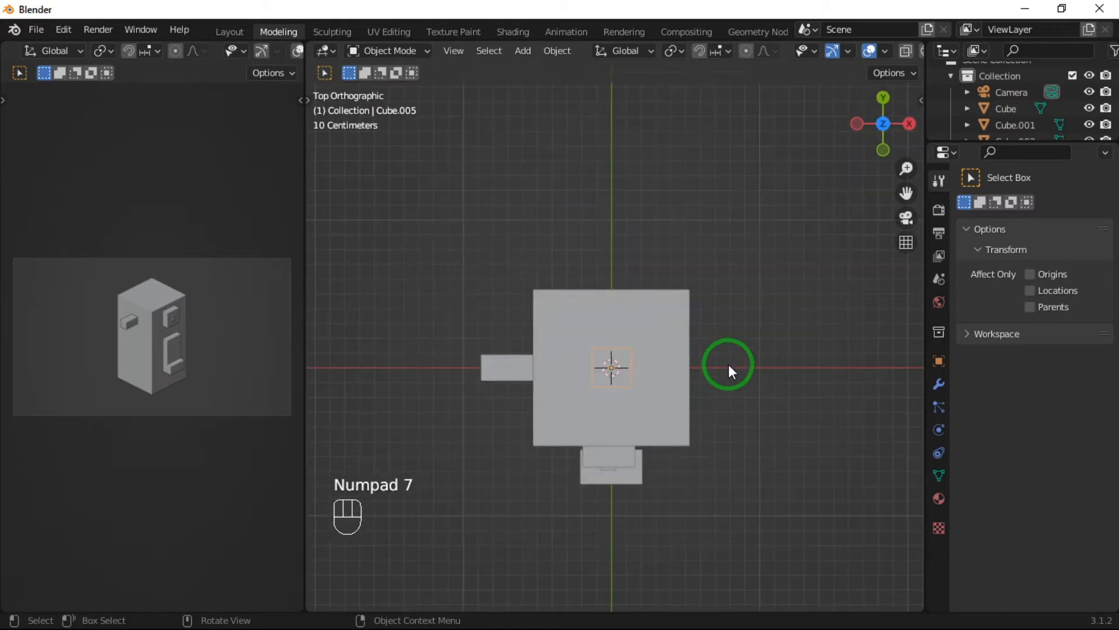
key(g)
click(731, 404)
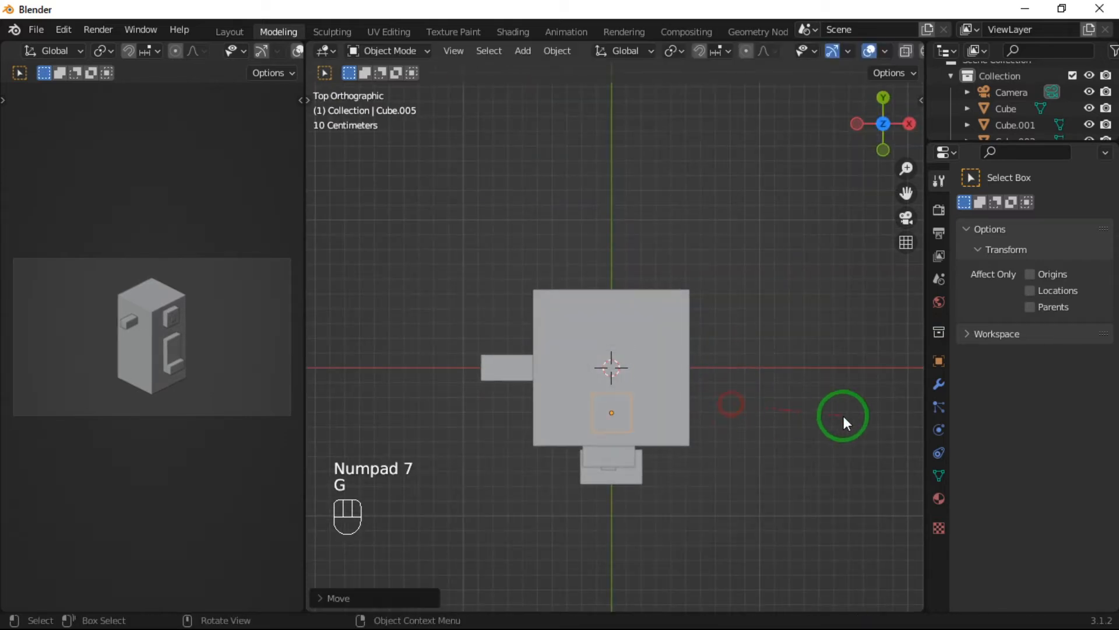
key(s)
click(772, 418)
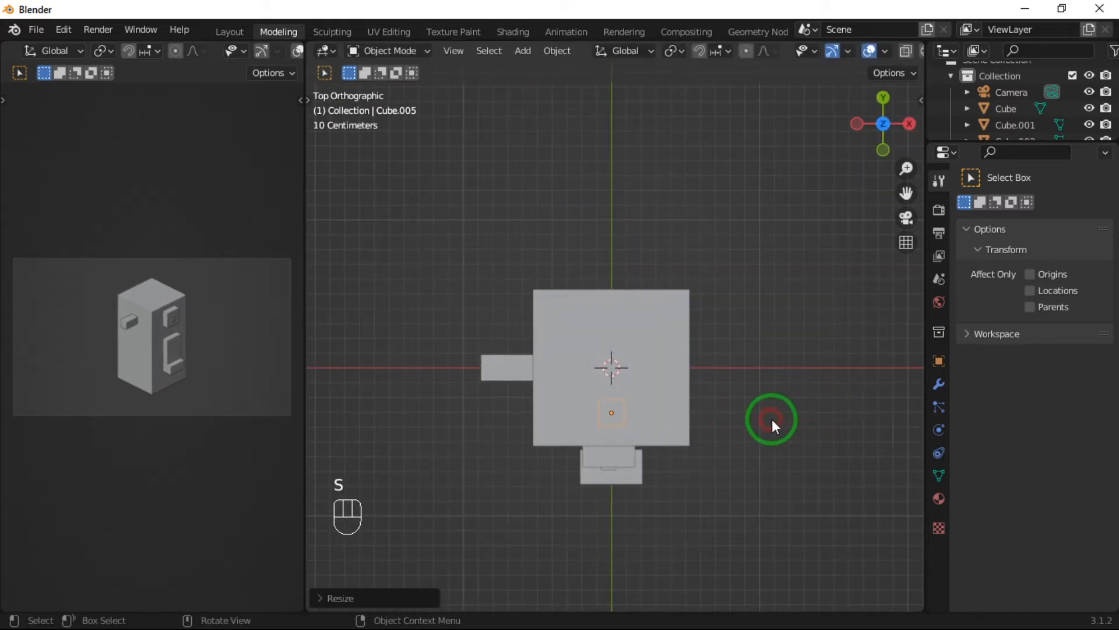
Adjust the small cube's height along Z and lower it so it hangs beneath the tall block as a leg.
key(g)
key(Escape)
key(s)
key(z)
click(714, 506)
middle_drag(714, 506, 698, 332)
key(g)
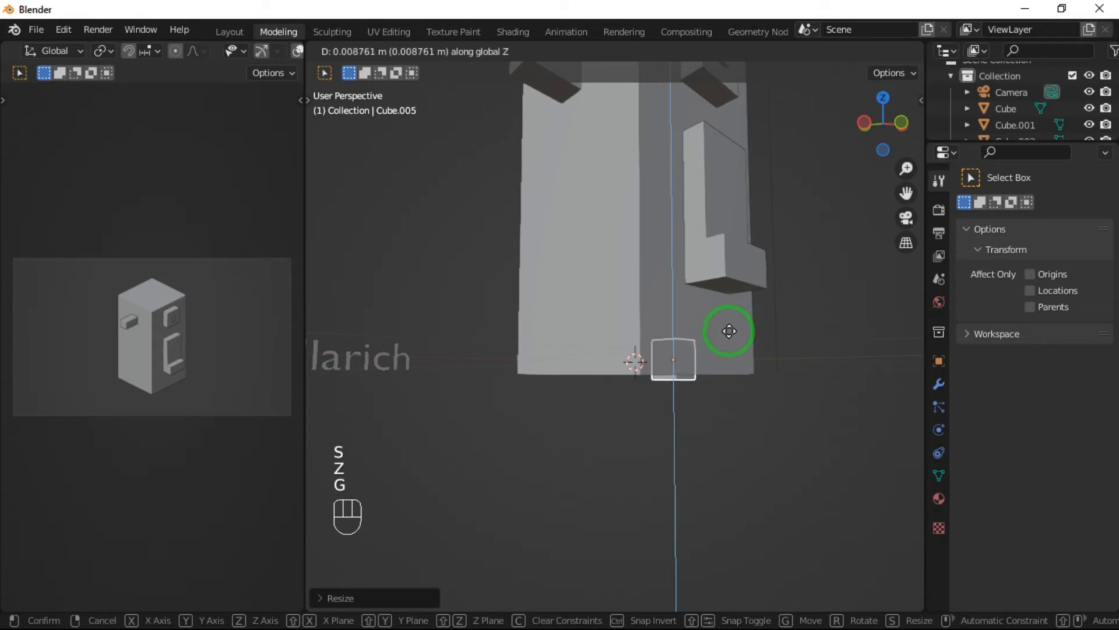
click(765, 404)
key(s)
key(z)
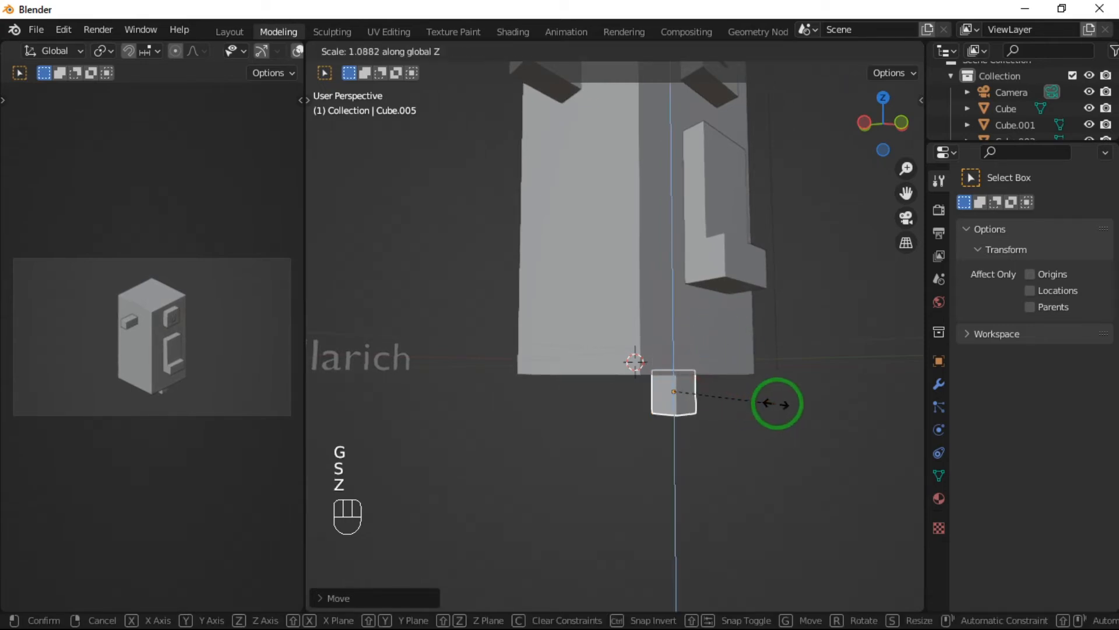
click(778, 403)
Extrude the leg's bottom face about 0.06 m downward and the new segment's side face outward into a long bar.
key(Tab)
shift+middle_drag(799, 470, 717, 363)
scroll(716, 362, up, 3)
key(Tab)
key(Tab)
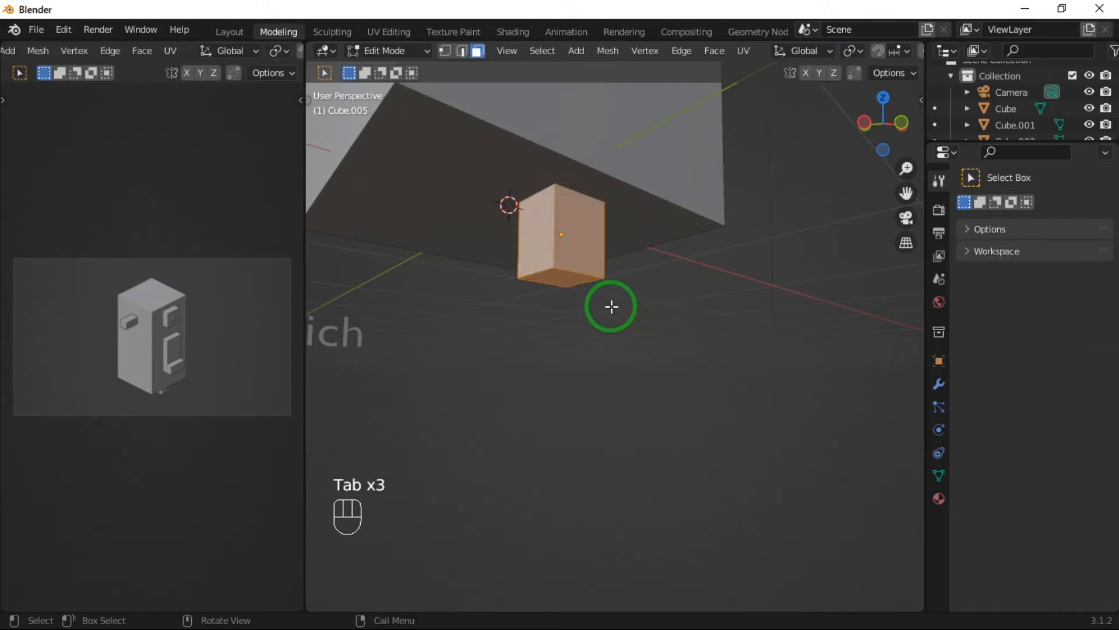
key(3)
click(551, 273)
key(e)
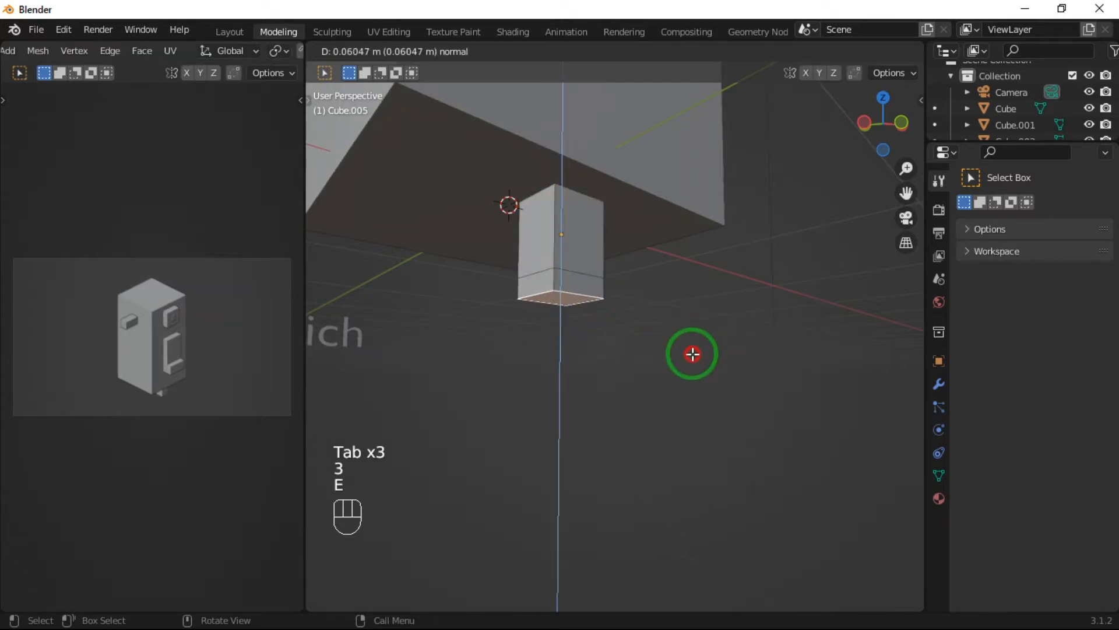
click(692, 350)
key(e)
click(554, 293)
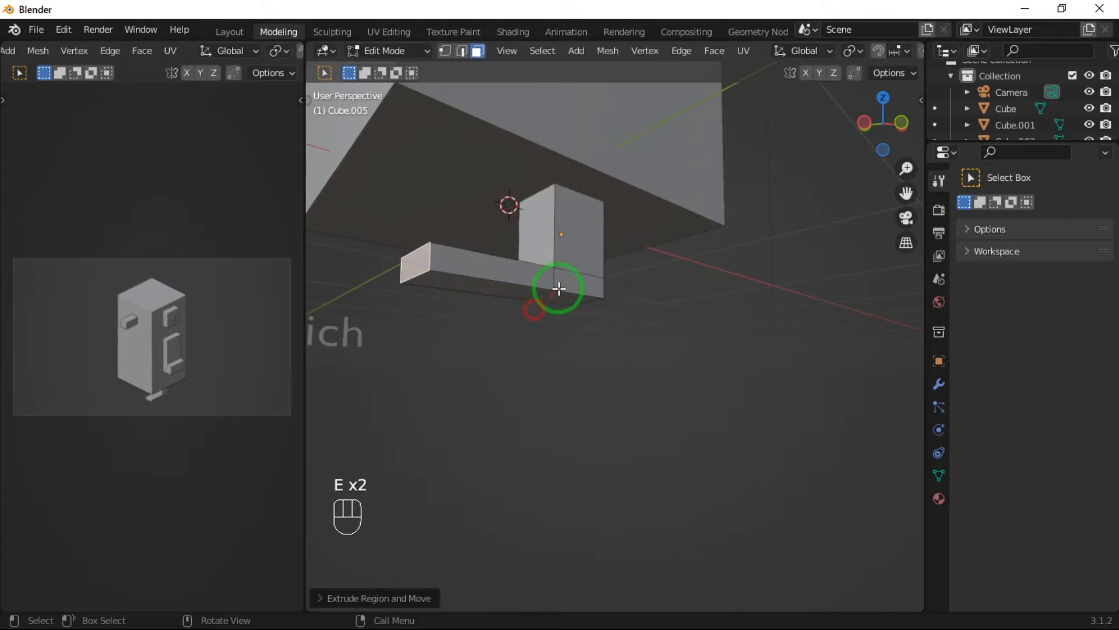
Extrude the long side faces of the foot bar along their normals by about 1.03 m to widen it into a plate.
click(569, 279)
shift+click(532, 280)
middle_drag(585, 355, 733, 302)
shift+click(739, 236)
shift+click(695, 234)
shift+click(696, 235)
key(space)
key(space)
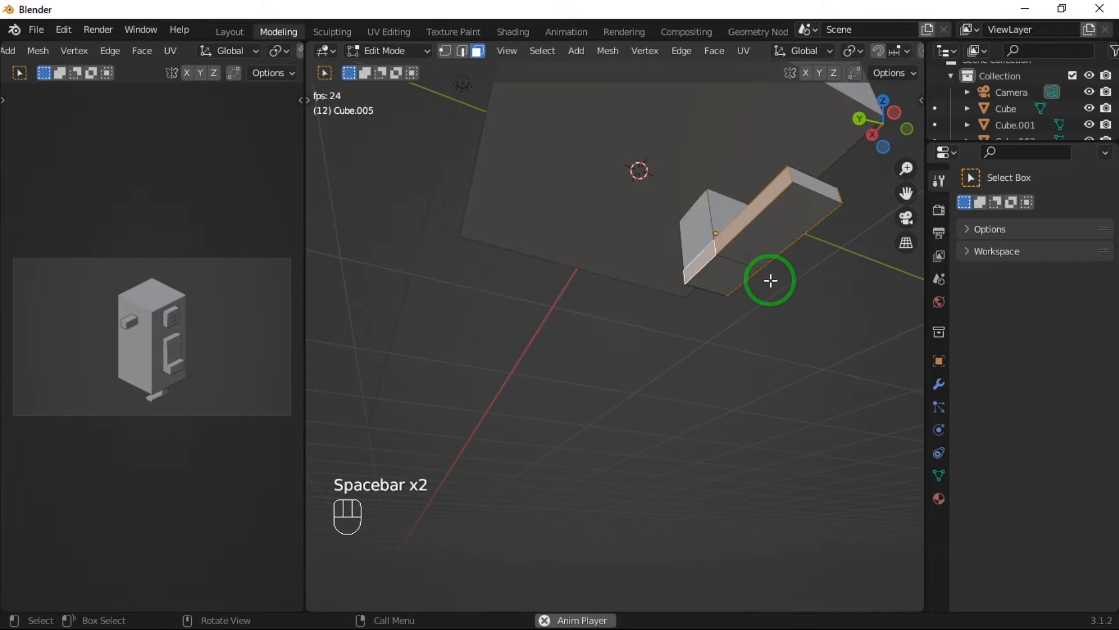
key(alt+e)
click(770, 299)
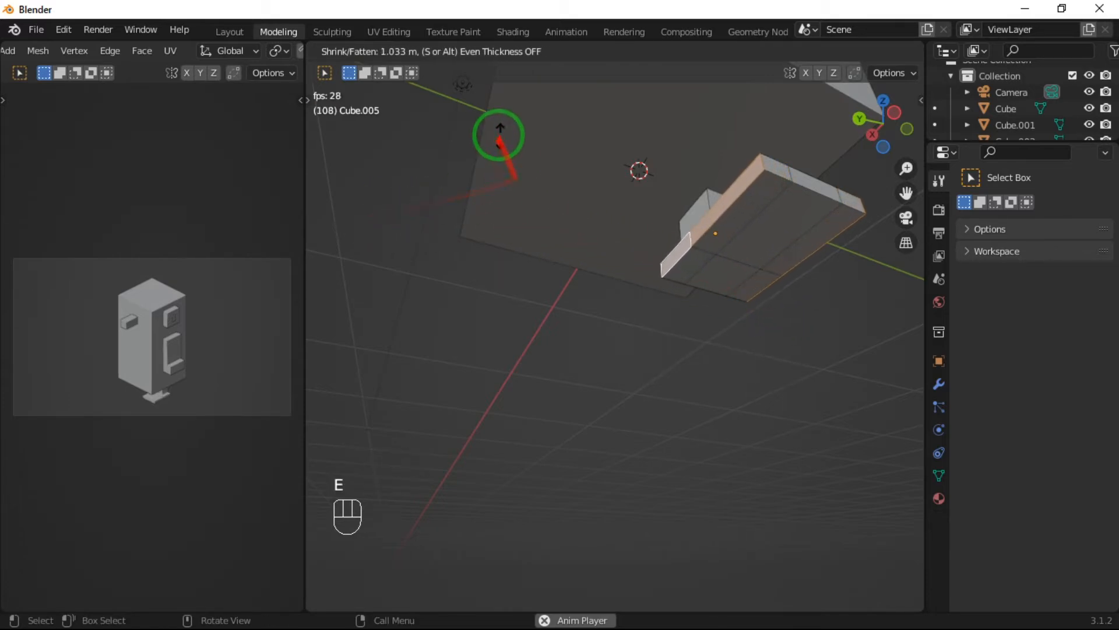
click(499, 134)
Extrude the three side faces along one edge of the foot plate outward by about 0.19 m.
middle_drag(851, 357, 511, 357)
shift+click(499, 316)
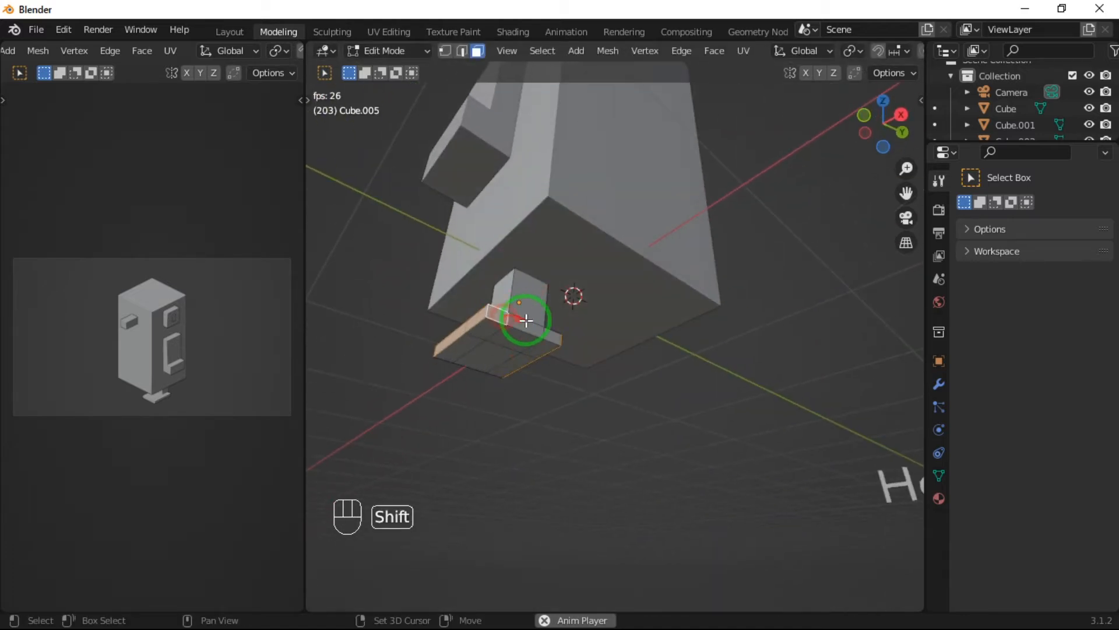
click(553, 393)
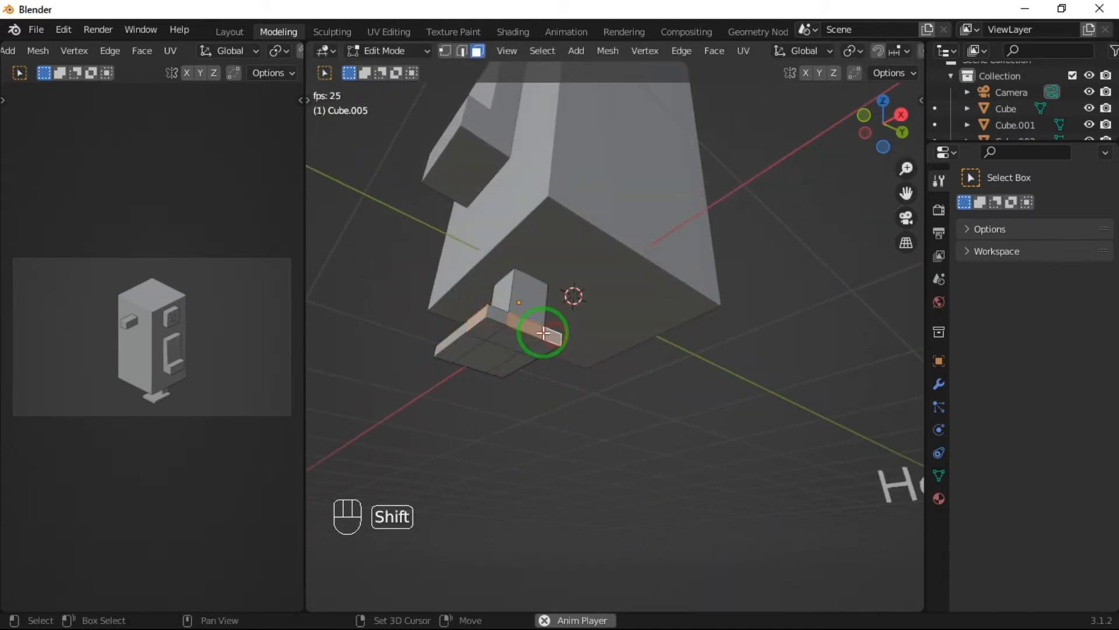
click(498, 314)
shift+click(520, 322)
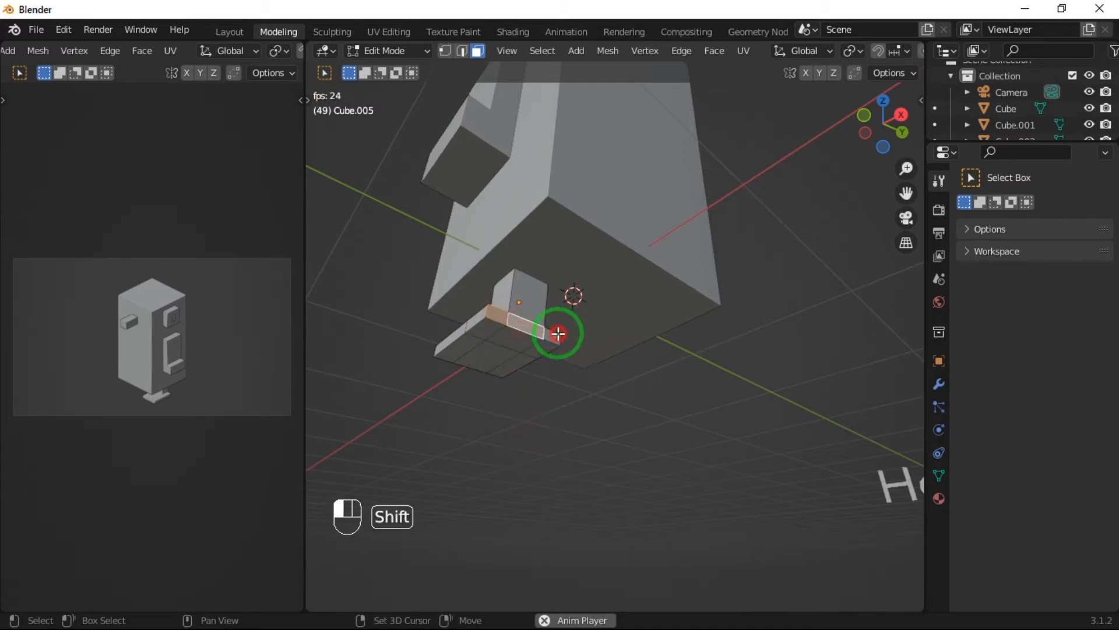
key(e)
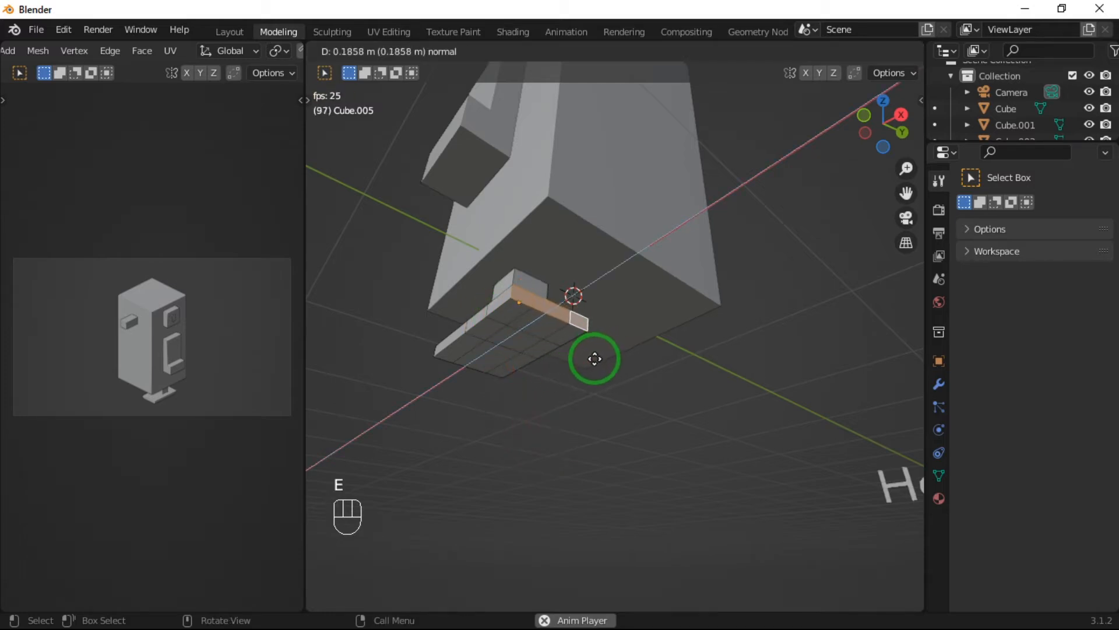
click(576, 369)
Select all underside faces of the foot plate and move them down along Z to thicken the plate.
click(484, 330)
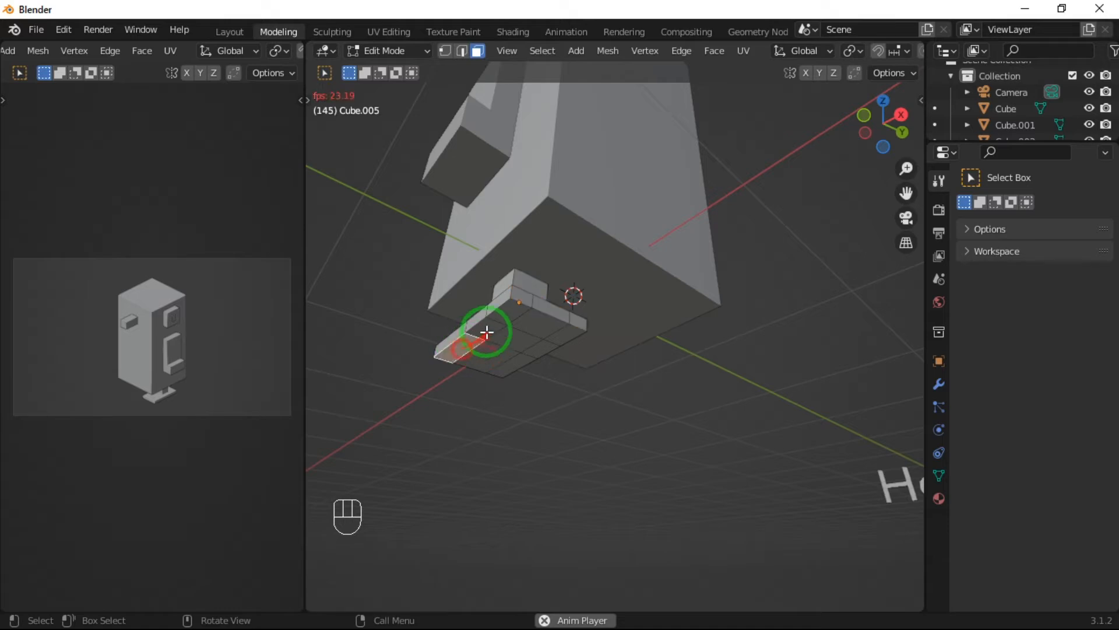
shift+click(514, 341)
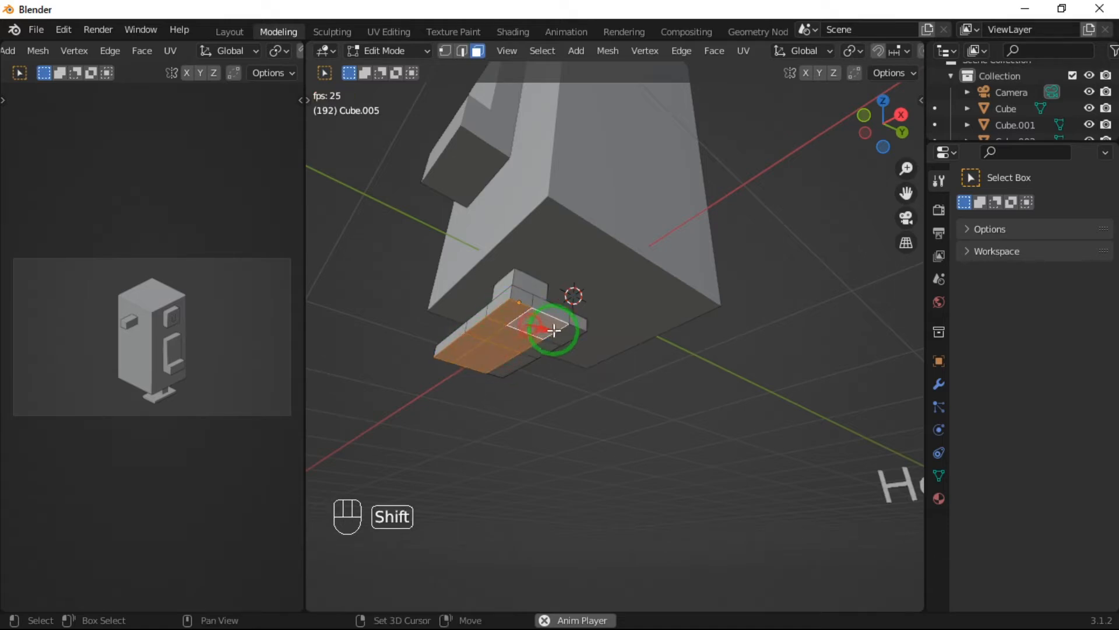
key(g)
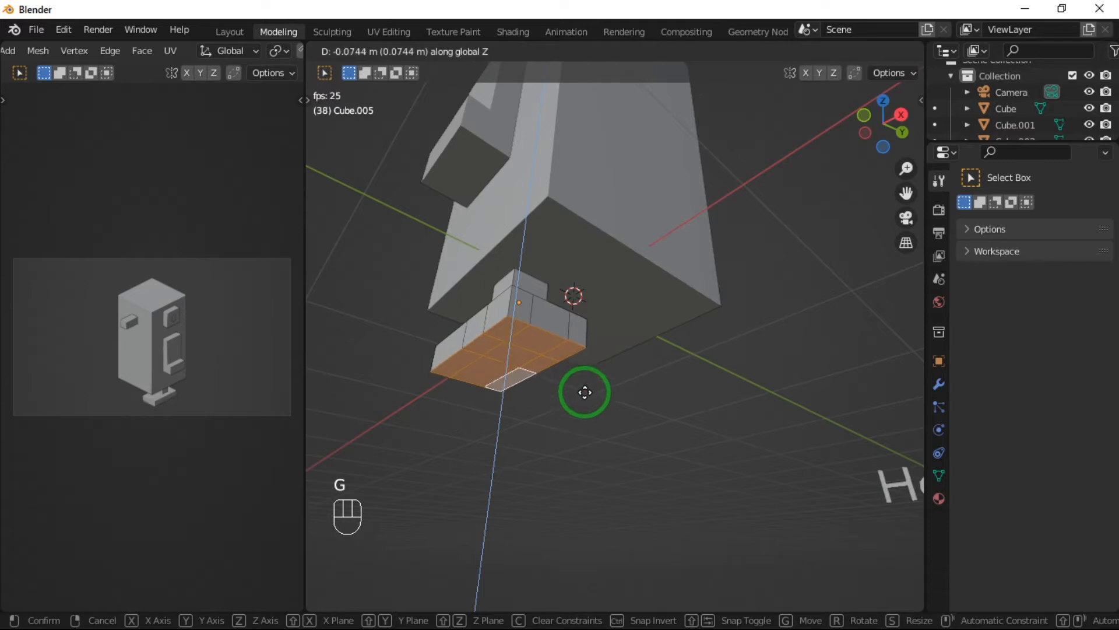
click(612, 391)
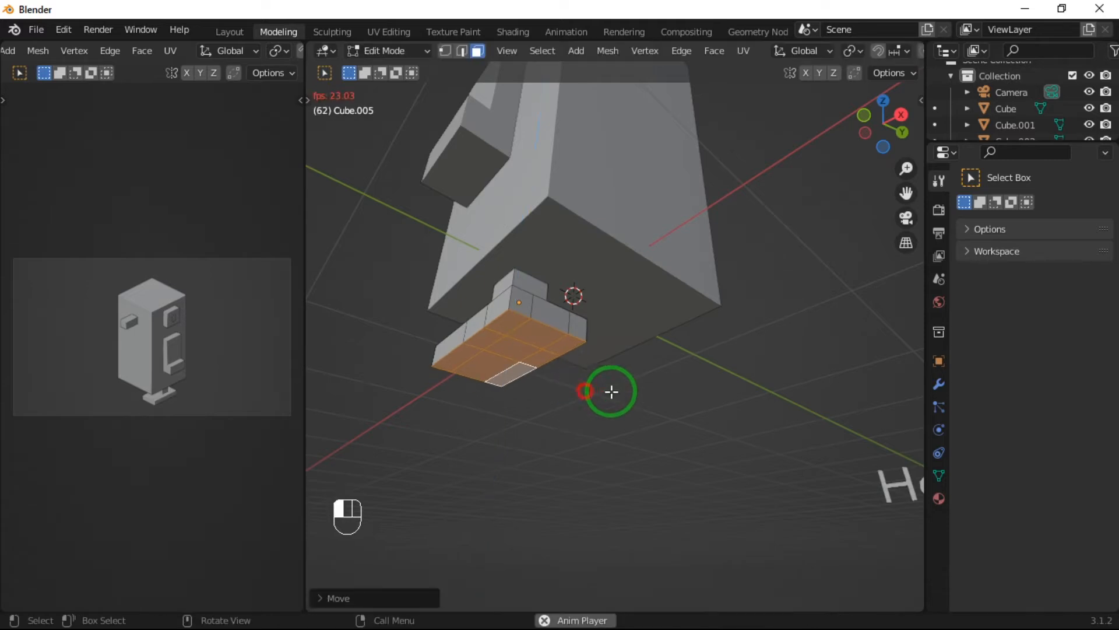
Mirror the leg and foot with a Mirror modifier on the Y axis only, using the tall block Cube as mirror object.
click(939, 383)
click(1014, 208)
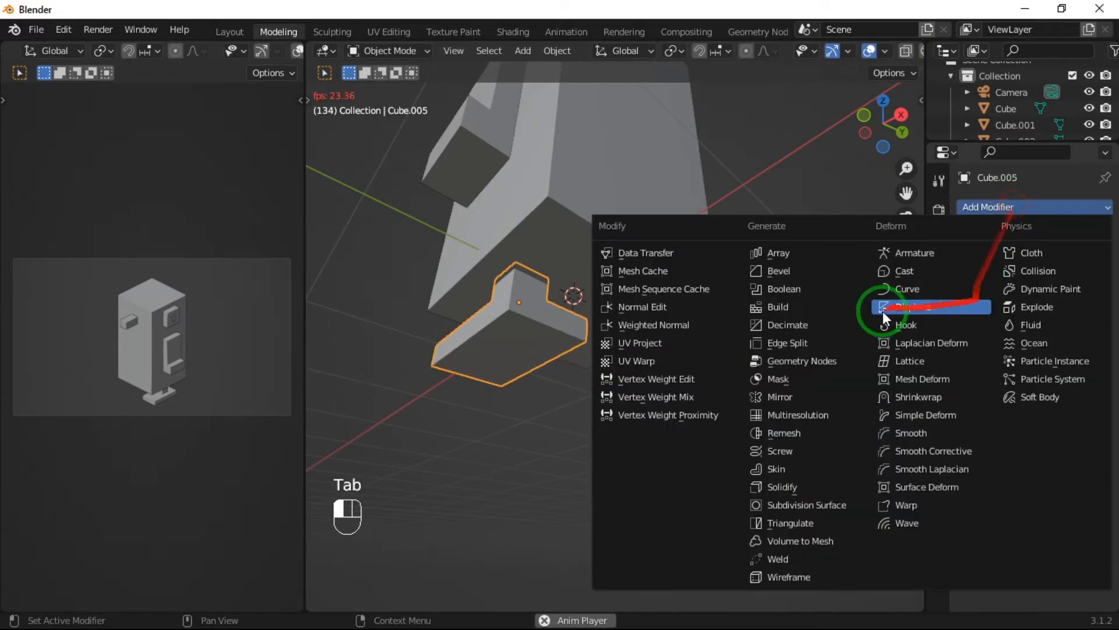
click(825, 391)
click(1083, 319)
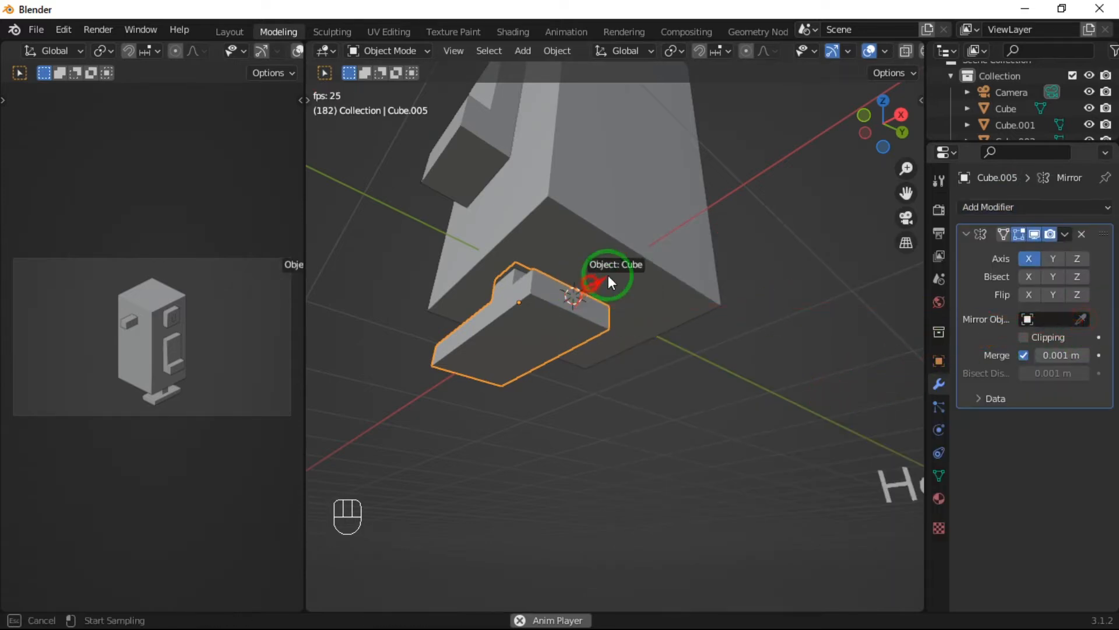
click(586, 285)
click(1052, 258)
click(1030, 257)
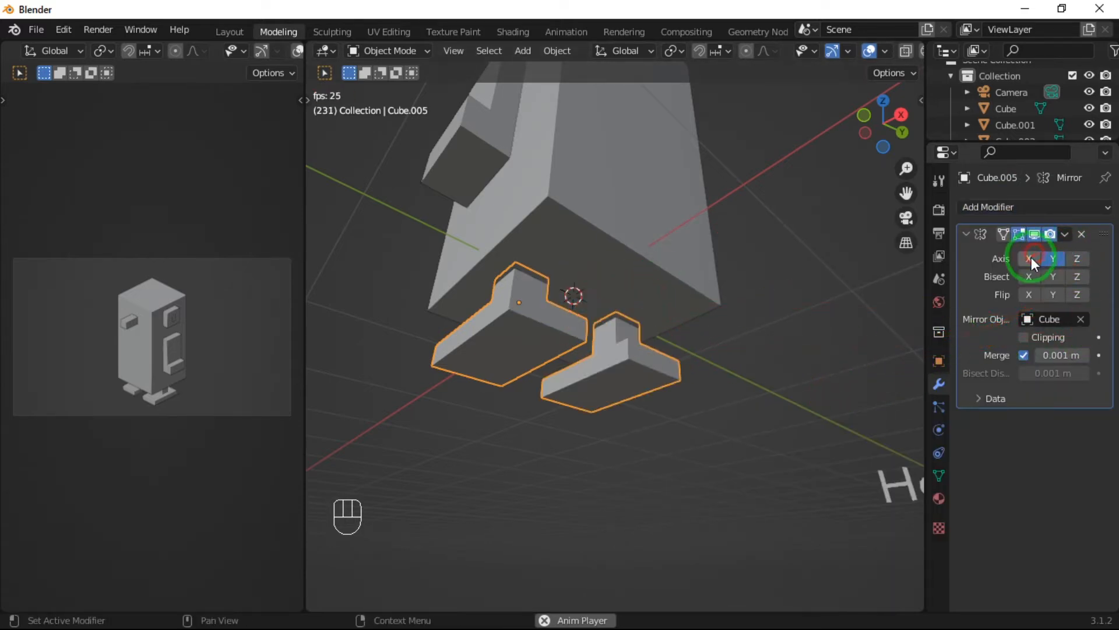
middle_drag(519, 436, 641, 444)
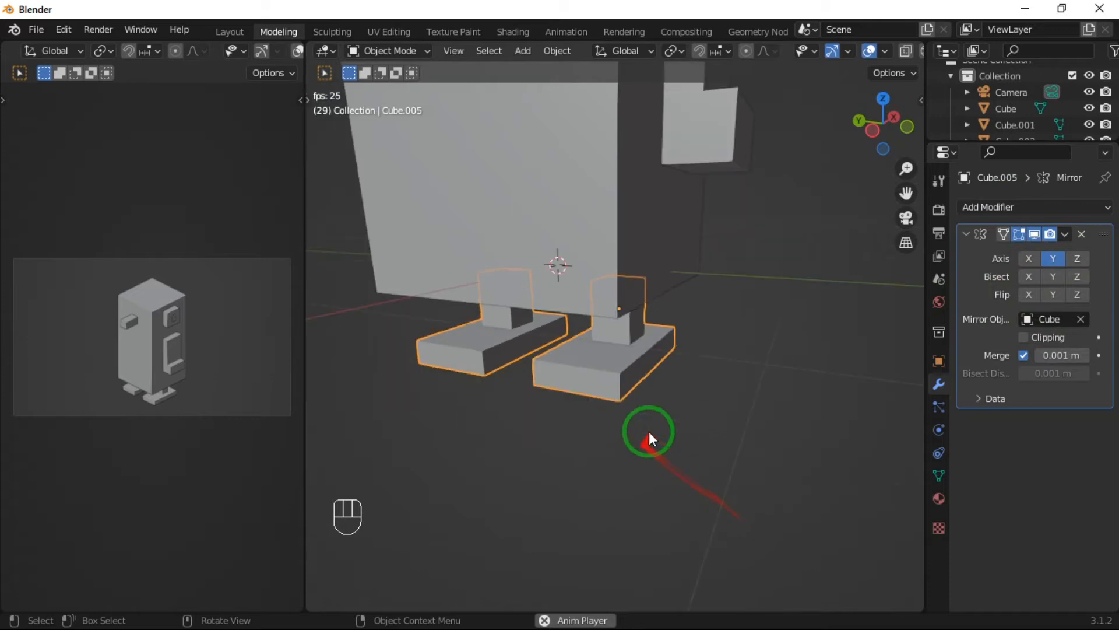
Add a Mirror modifier to the ledged front panel, with Cube as mirror object and only the Y axis enabled.
click(676, 141)
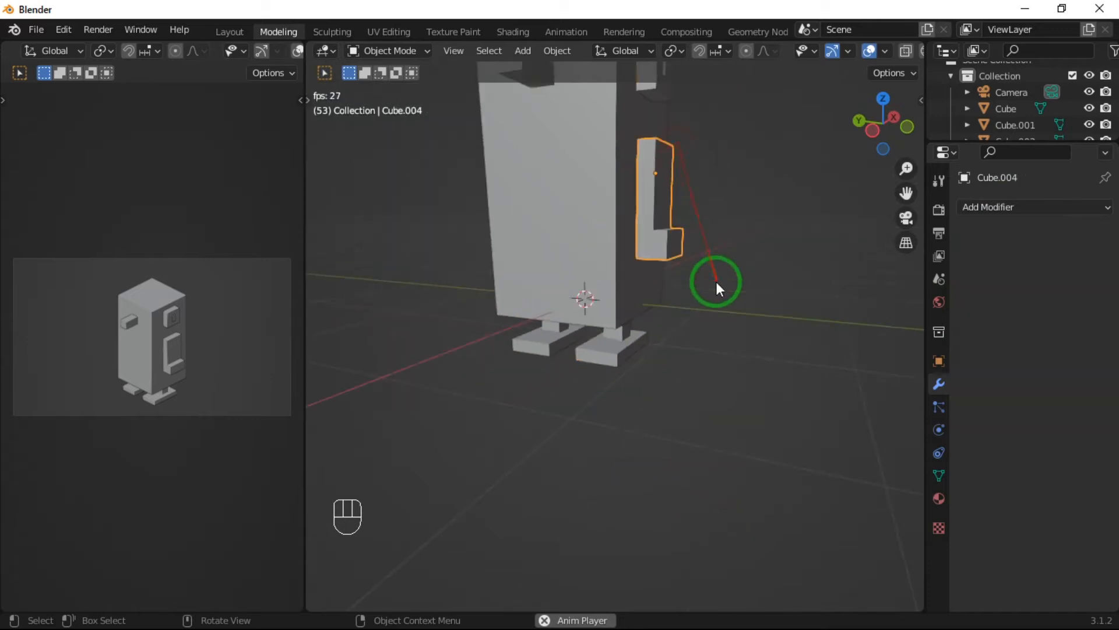
click(1007, 209)
click(800, 397)
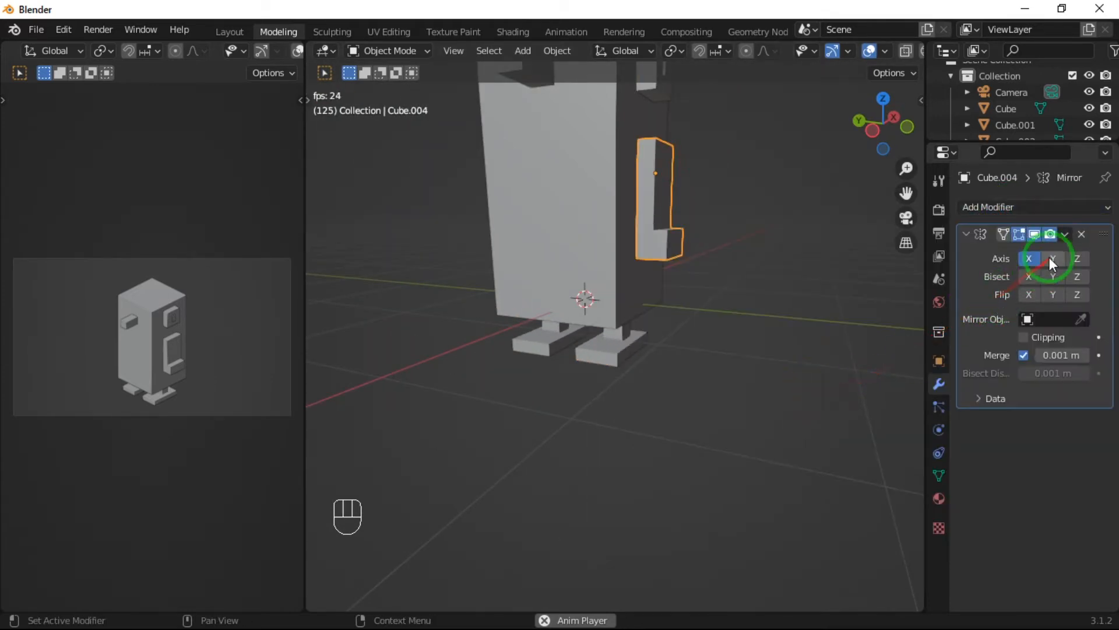
click(1080, 319)
click(617, 187)
middle_drag(823, 295, 744, 429)
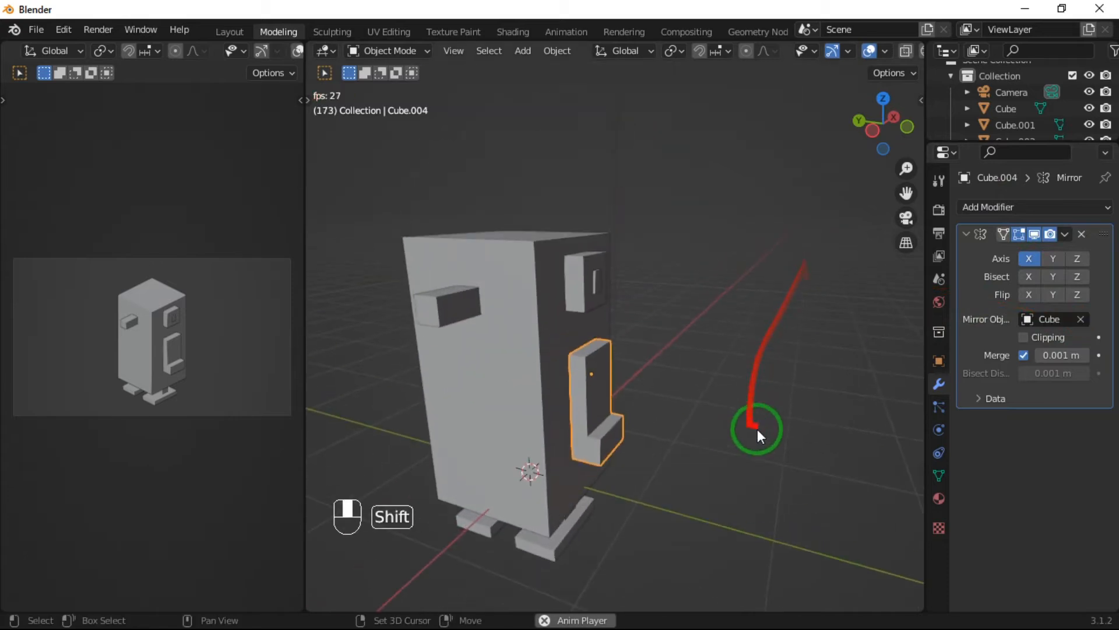
click(1049, 258)
middle_drag(513, 394, 569, 351)
Add a Mirror modifier to the small inner box on the upper front, with Cube as mirror object and only Y enabled.
click(586, 285)
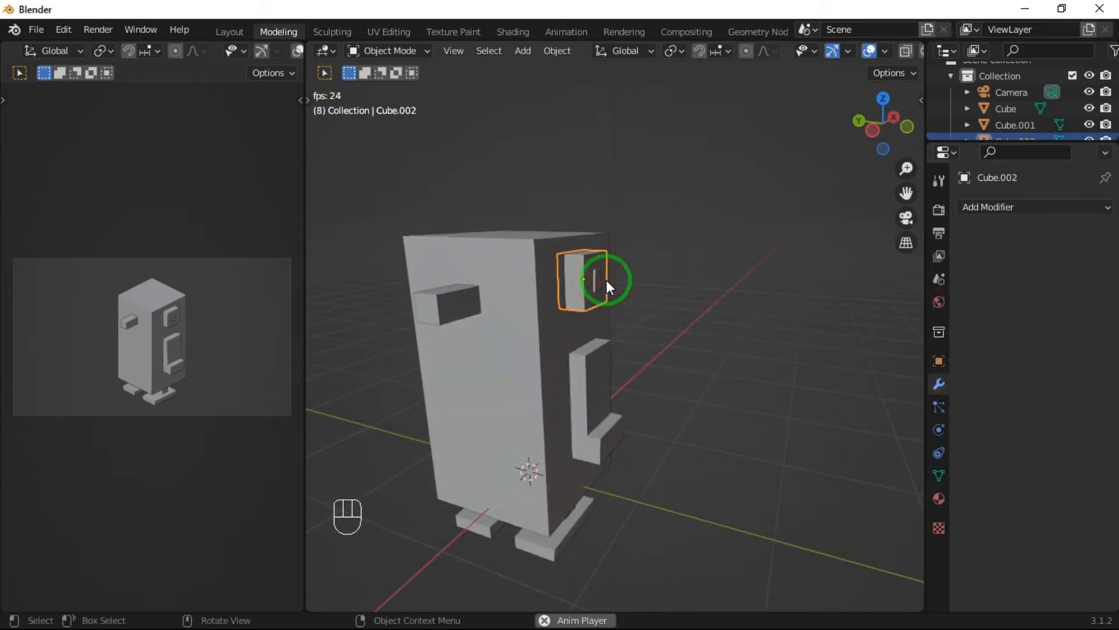
shift+click(599, 279)
click(992, 206)
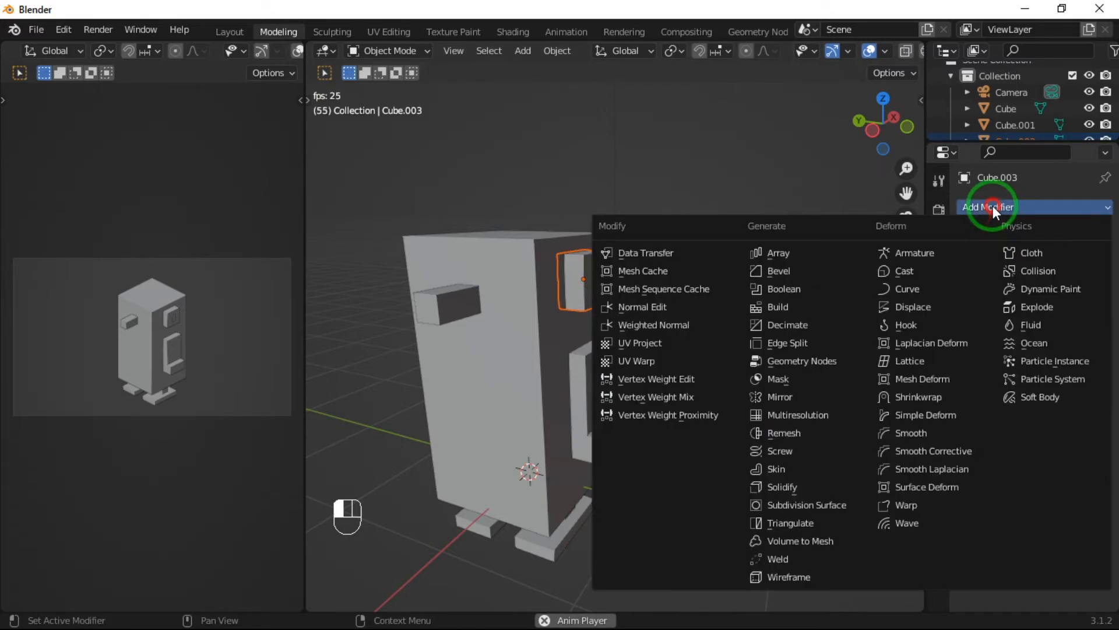
click(817, 390)
click(1062, 320)
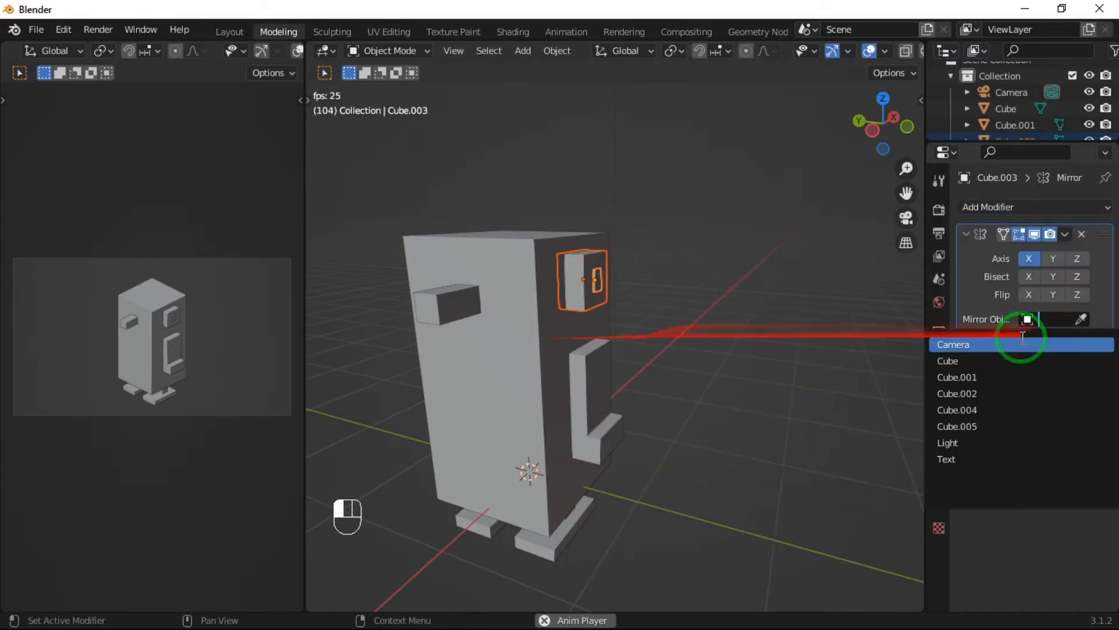
click(1082, 319)
click(543, 287)
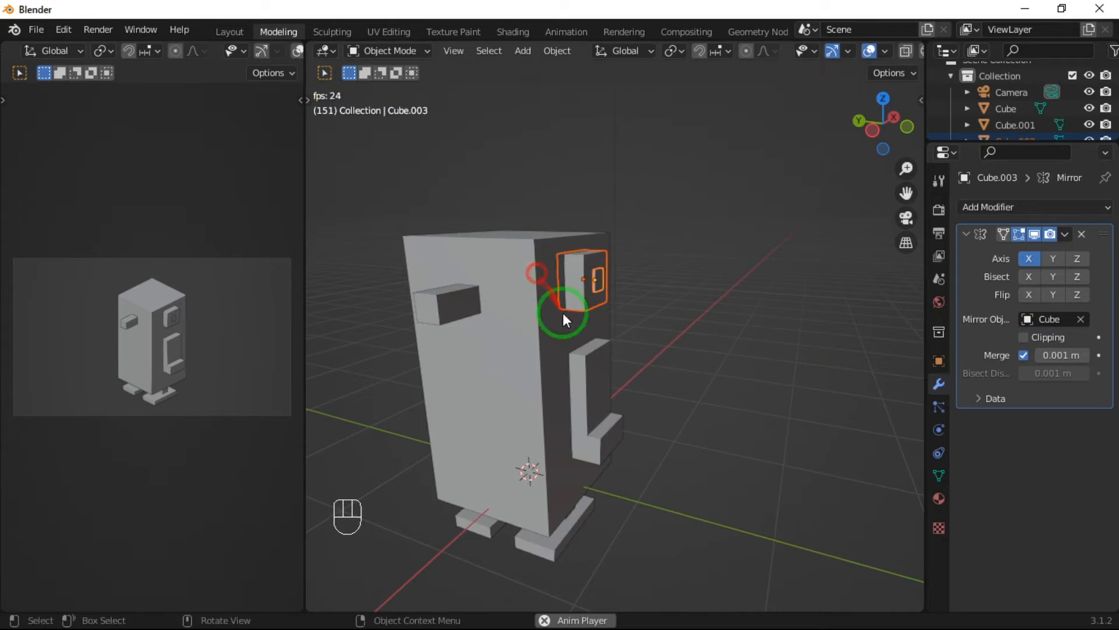
middle_drag(546, 377, 659, 379)
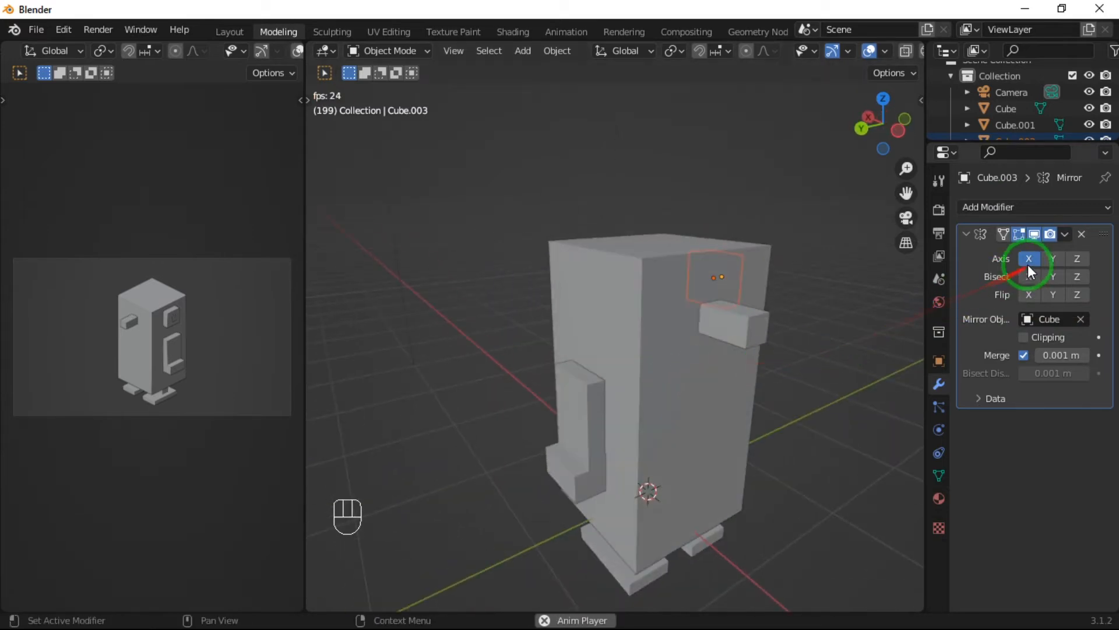
middle_drag(849, 305, 566, 274)
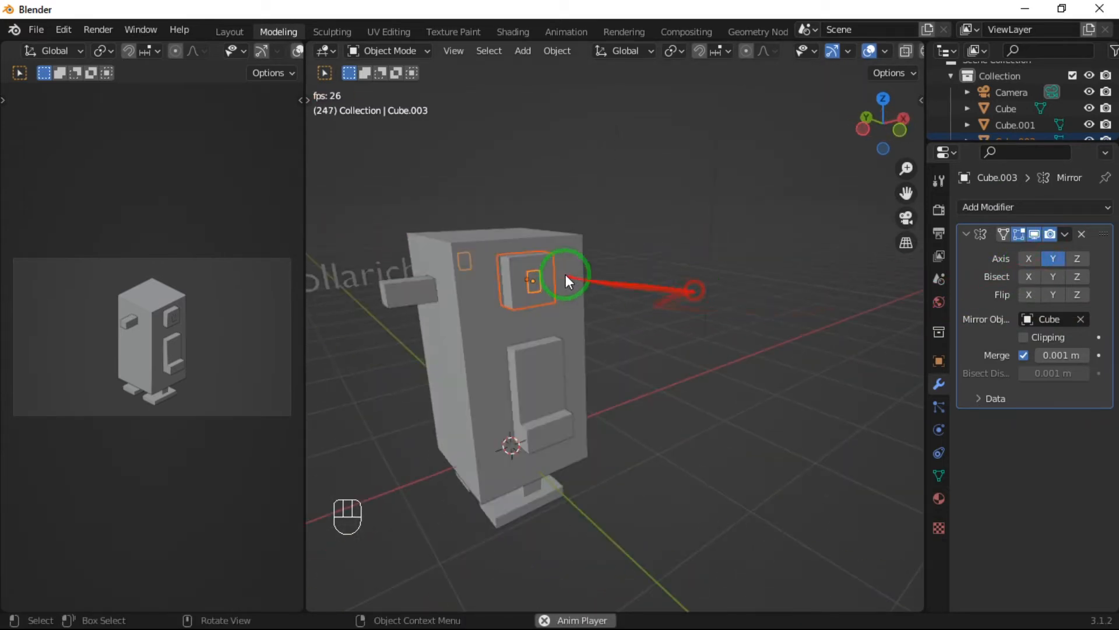
Copy the front panel's modifiers to the larger upper front box.
click(511, 266)
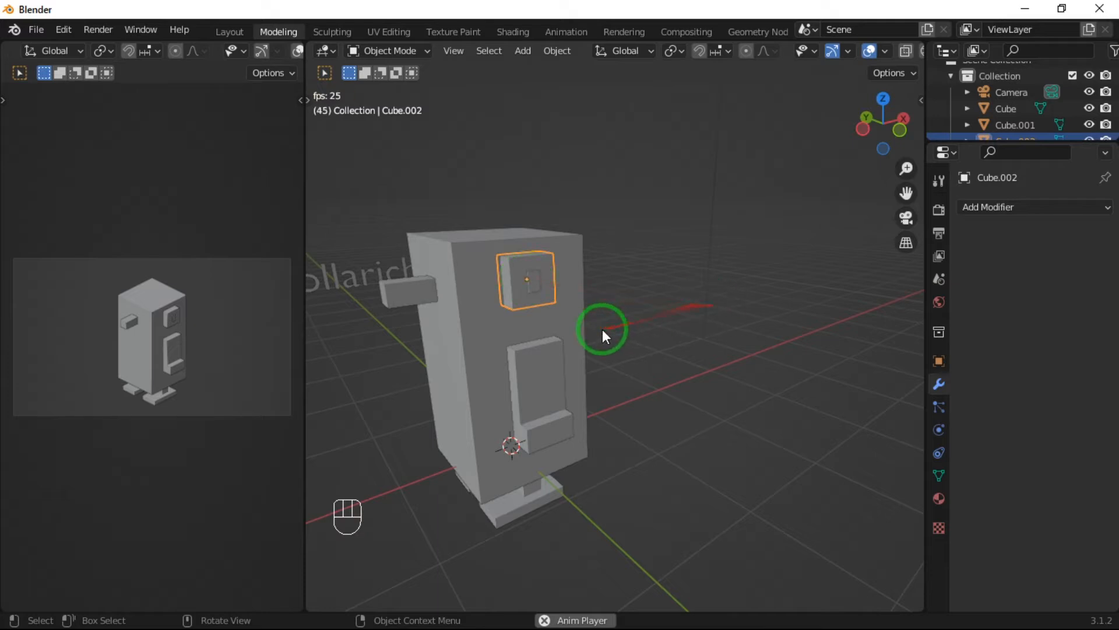
shift+click(544, 373)
key(ctrl+l)
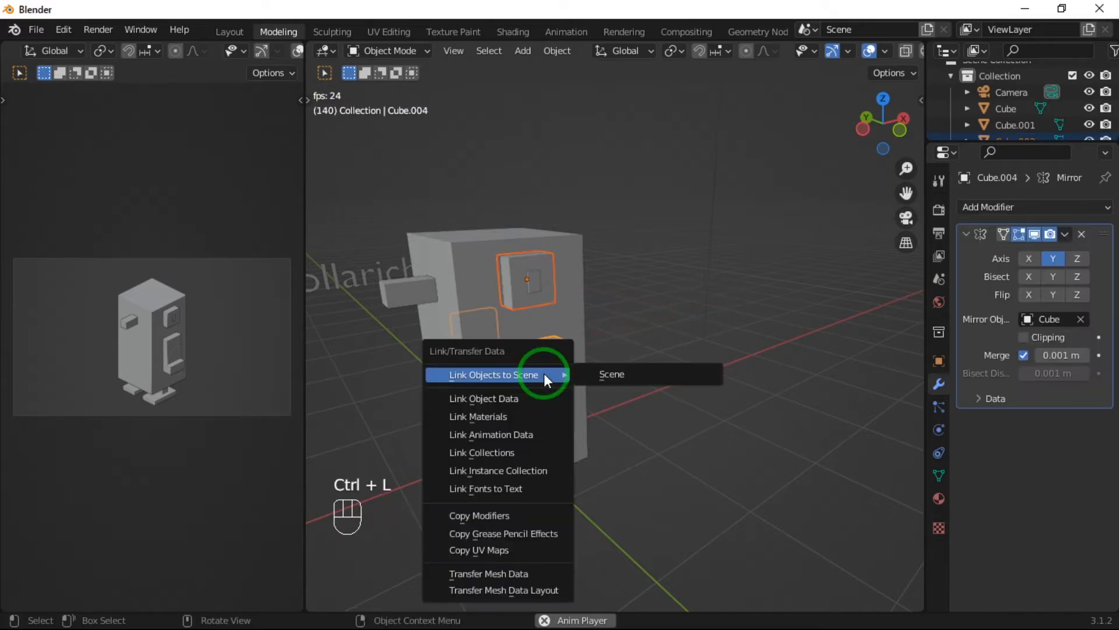
click(509, 516)
middle_drag(480, 460, 670, 344)
click(886, 410)
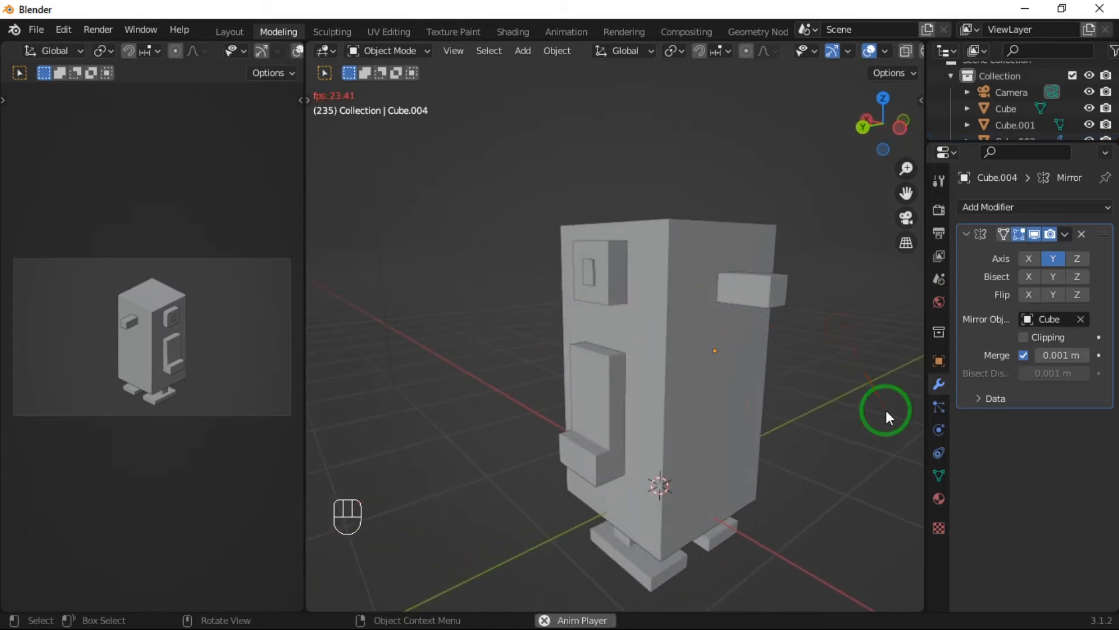
middle_drag(824, 360, 724, 329)
Add a plane, scale it up into a large ground and lower it along Z beneath the feet.
key(shift+a)
mouse_move(742, 300)
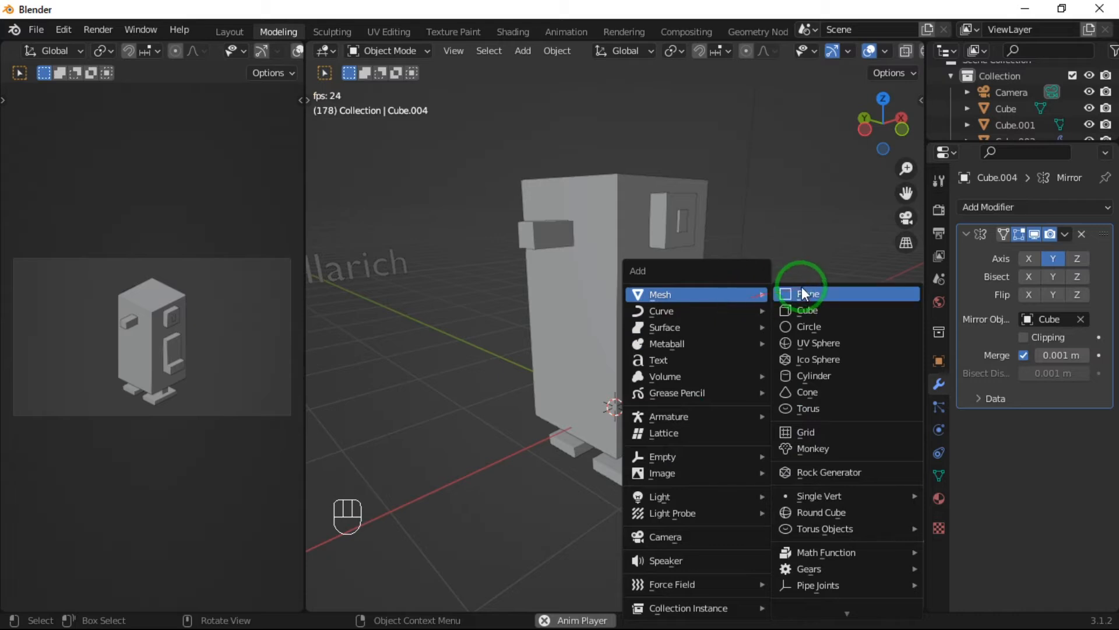
click(828, 293)
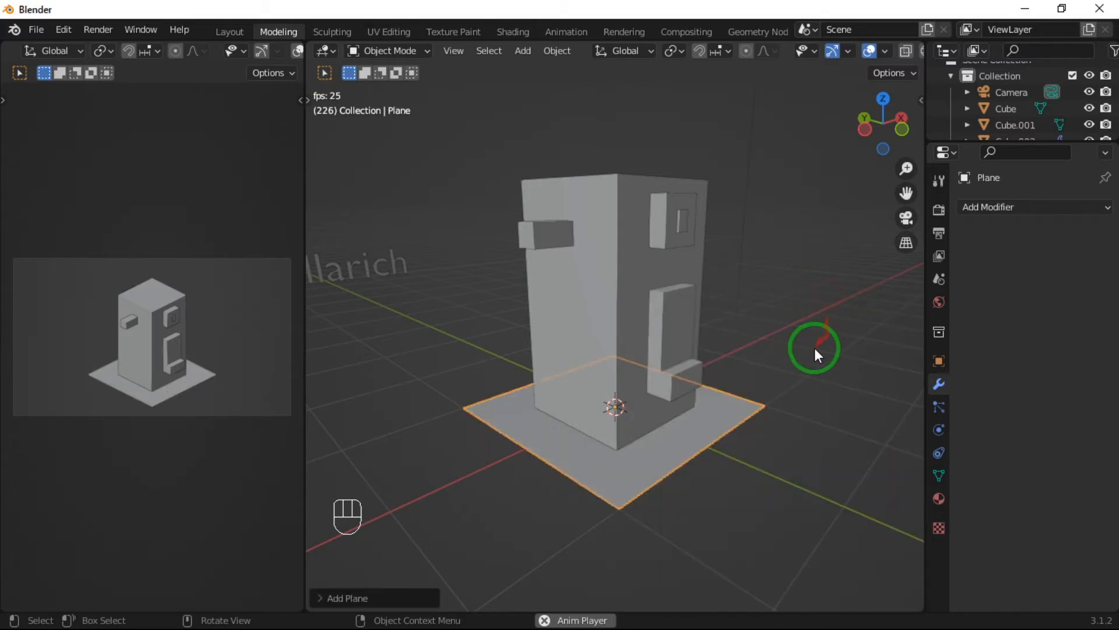
key(s)
key(g)
key(z)
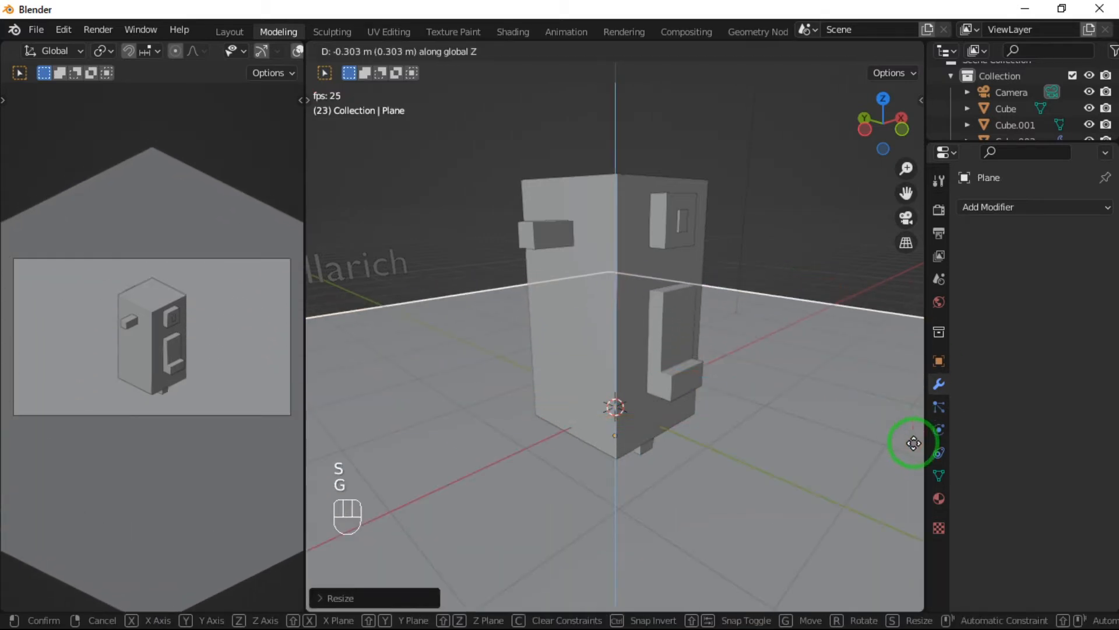
click(909, 460)
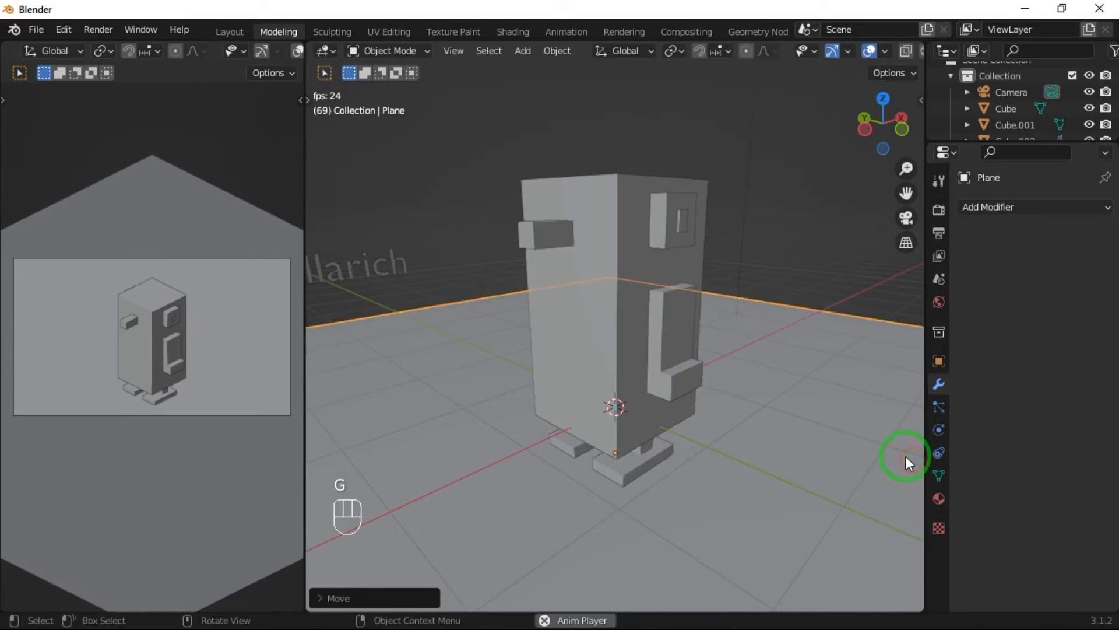
click(819, 178)
scroll(844, 348, down, 1)
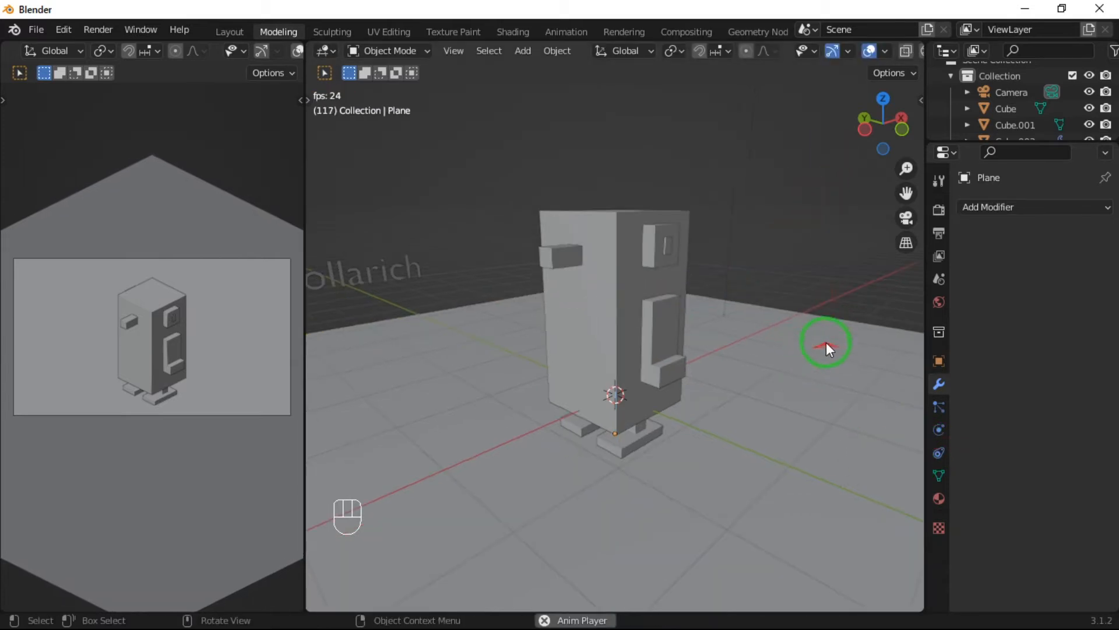
shift+middle_drag(819, 341, 790, 346)
Select all objects with the tall block active and enter Edit Mode with every face selected.
click(540, 235)
click(800, 211)
click(525, 245)
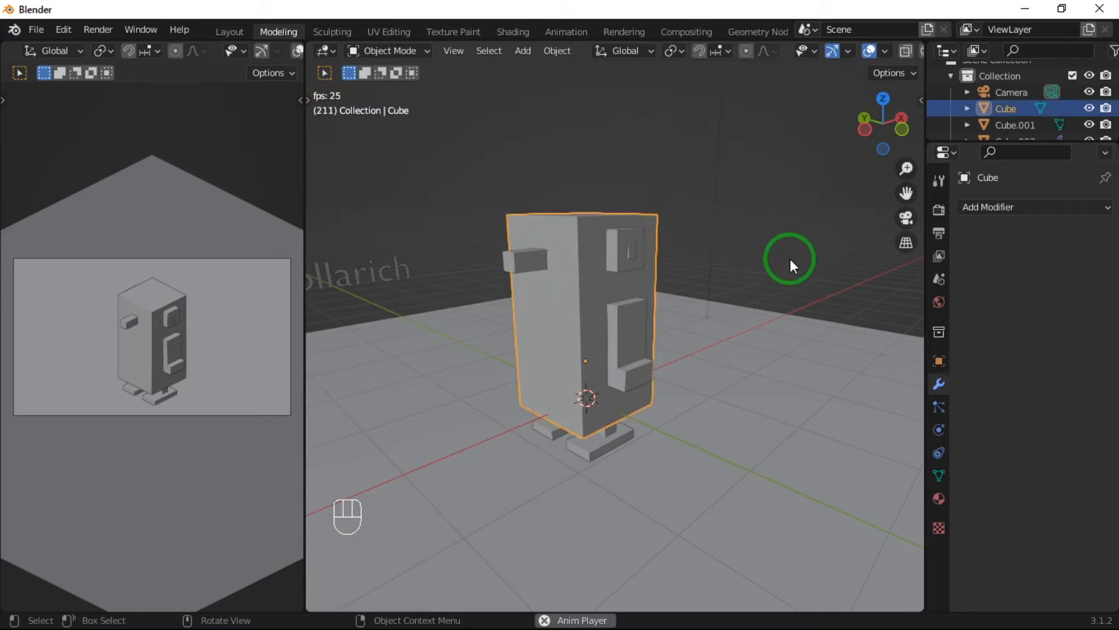
key(a)
key(Tab)
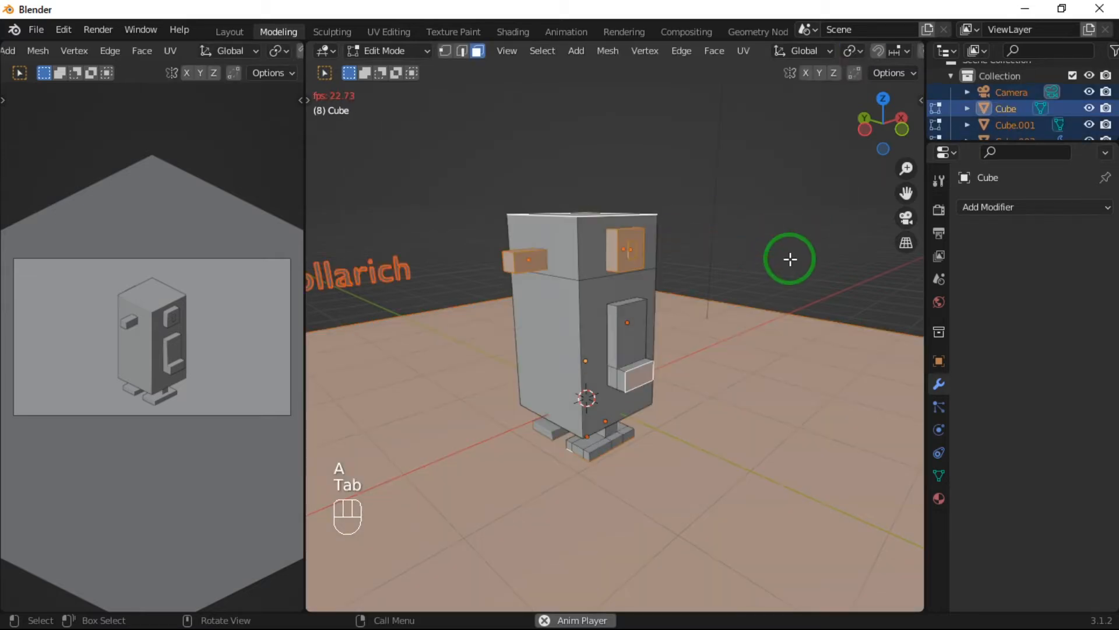
key(a)
Split the Properties area horizontally and turn its lower part into a UV Editor.
right_click(925, 519)
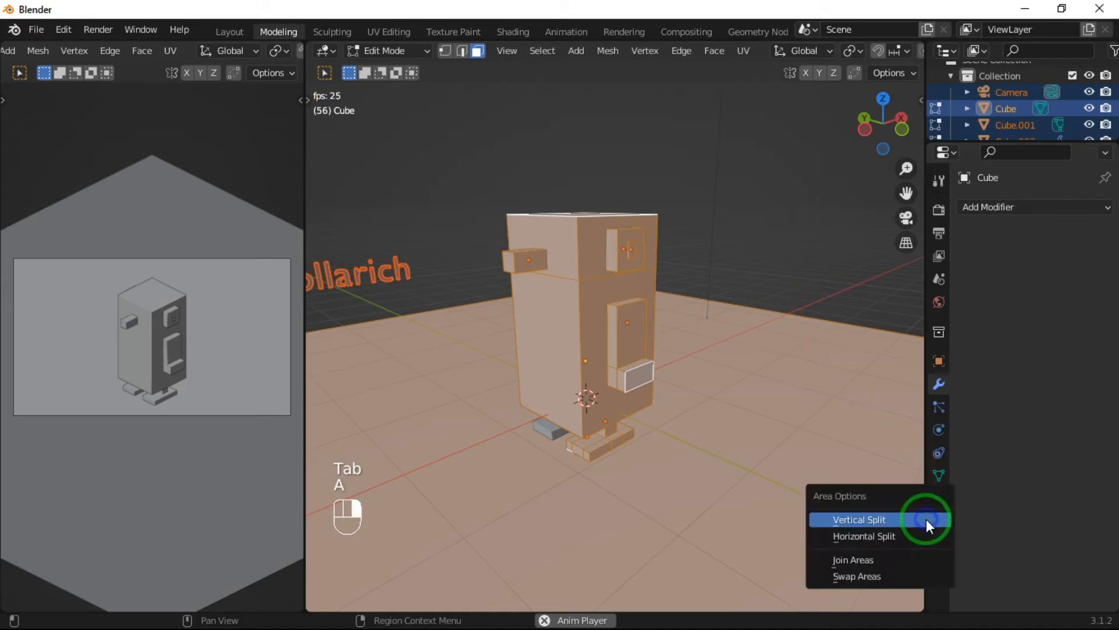
click(925, 536)
click(1020, 471)
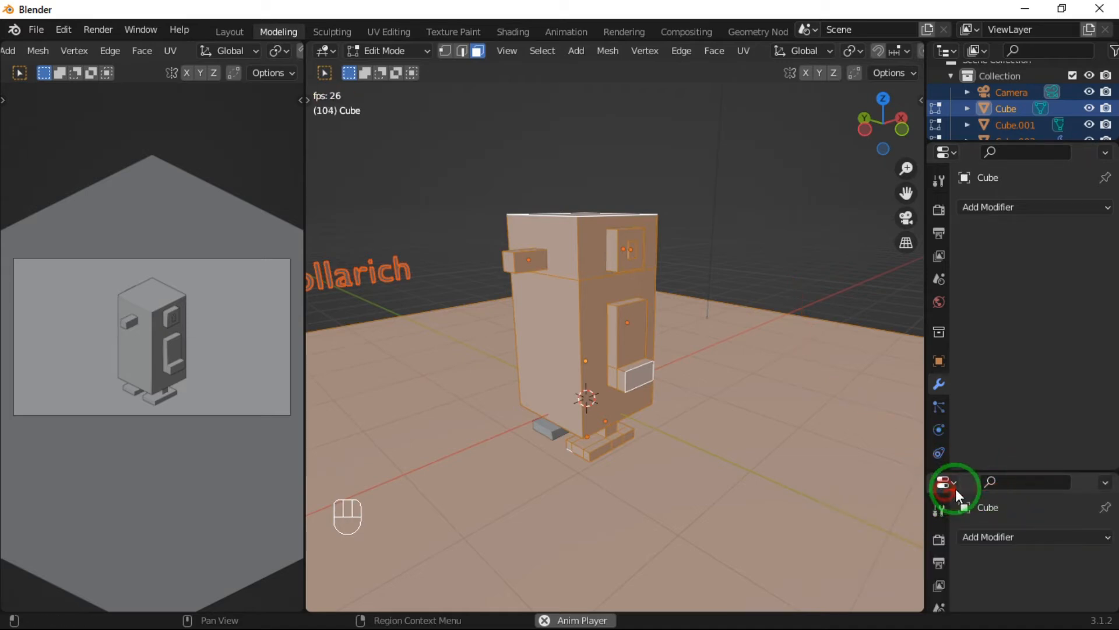
click(954, 486)
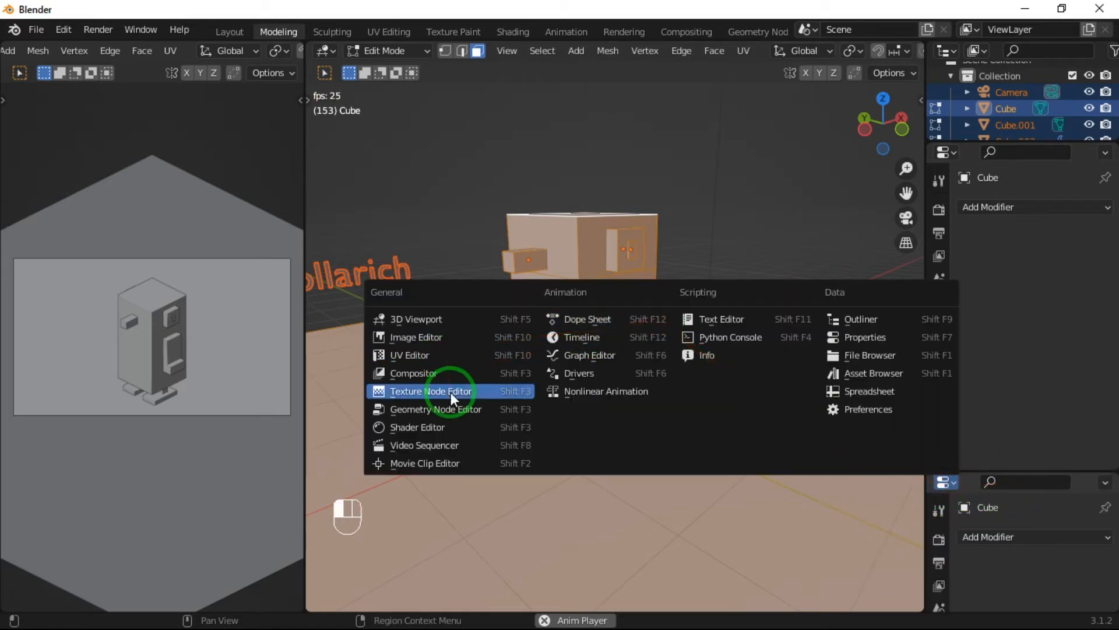
click(429, 356)
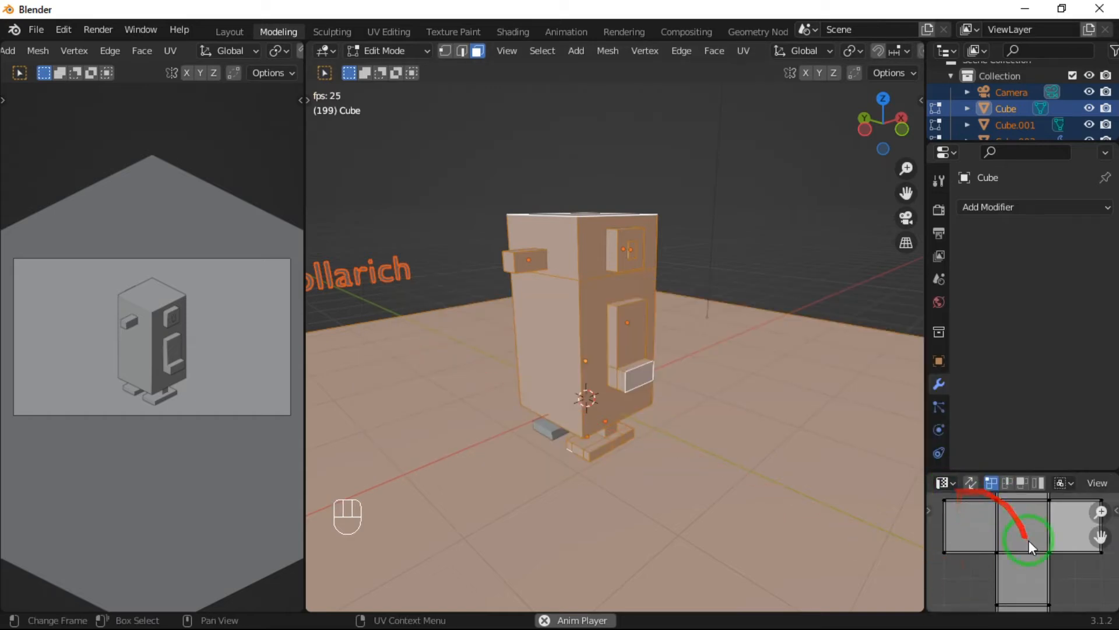
Open the colour palette image 1.png from a folder on the Desktop in the UV Editor.
scroll(1030, 548, down, 5)
scroll(1086, 487, down, 5)
scroll(1040, 484, down, 5)
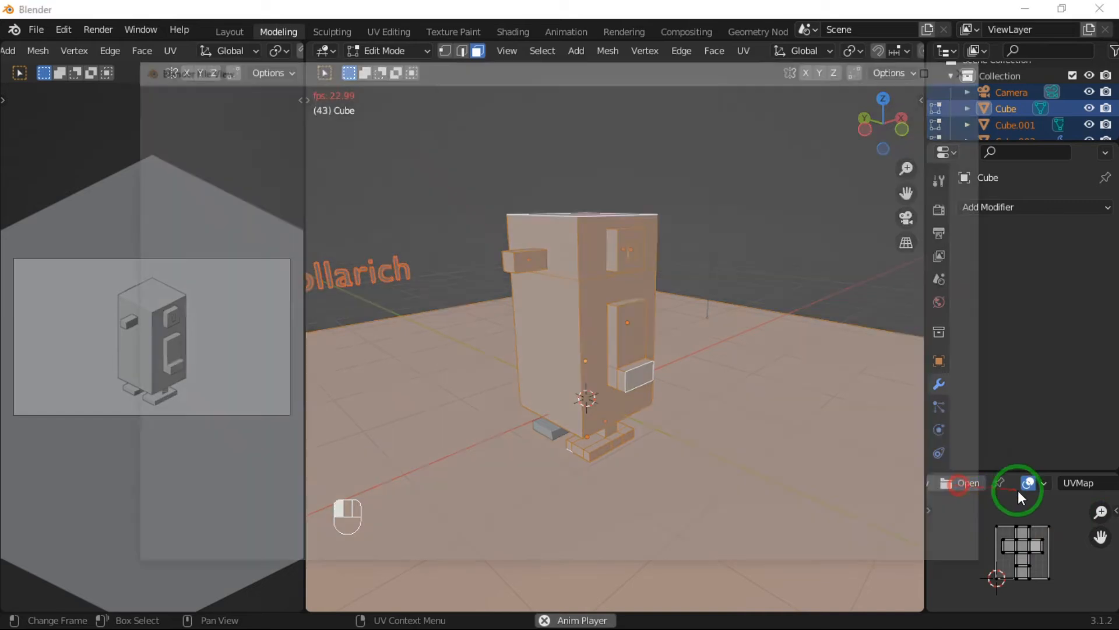
click(959, 483)
click(383, 96)
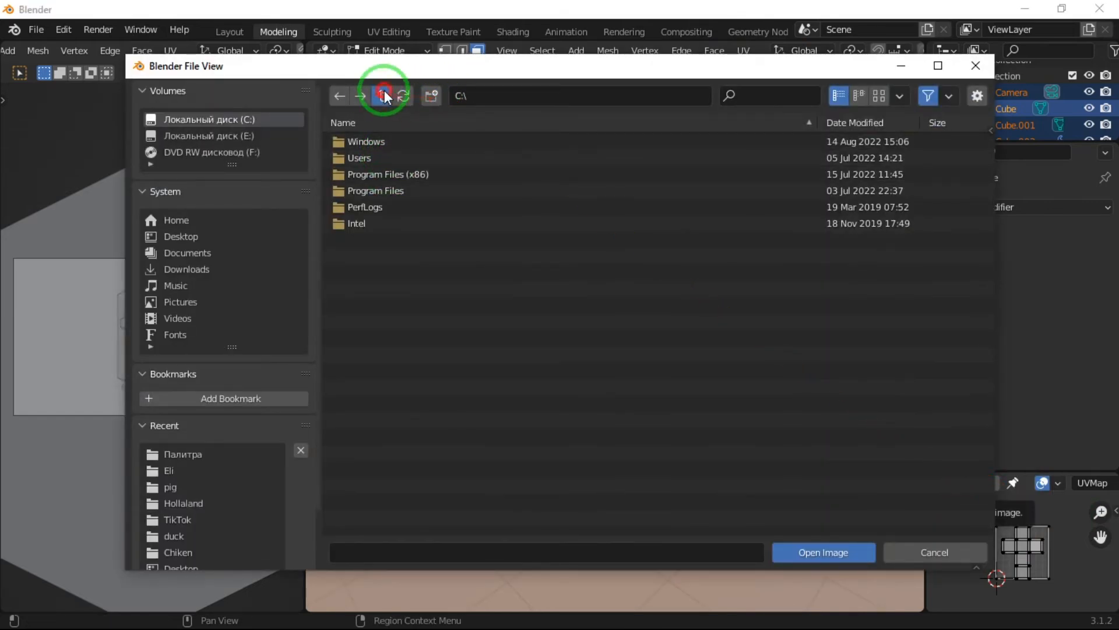
click(431, 96)
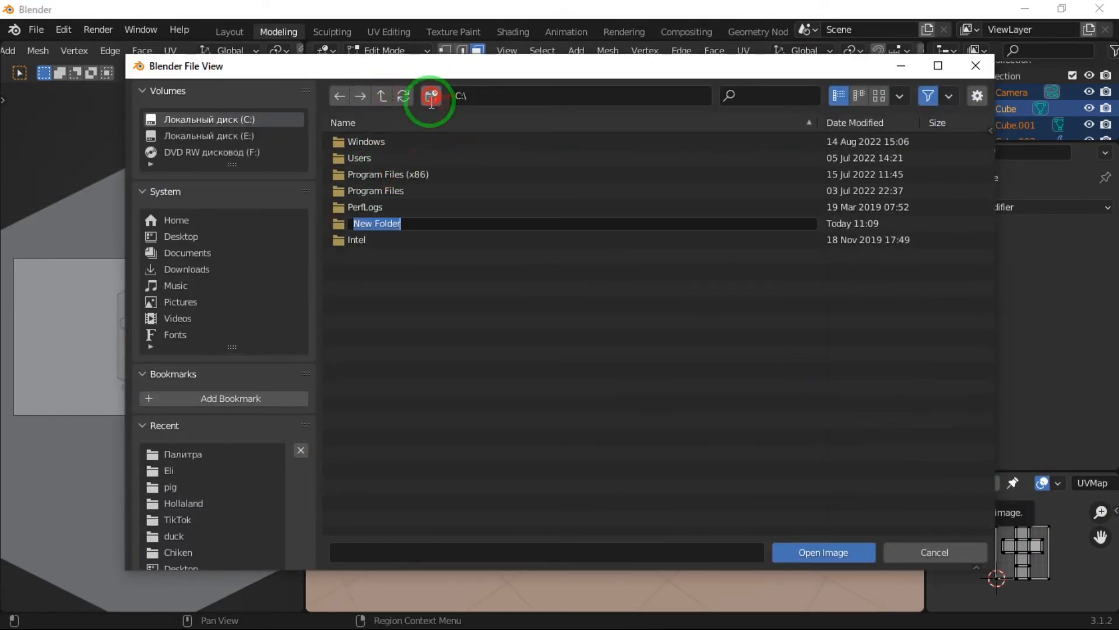
click(385, 96)
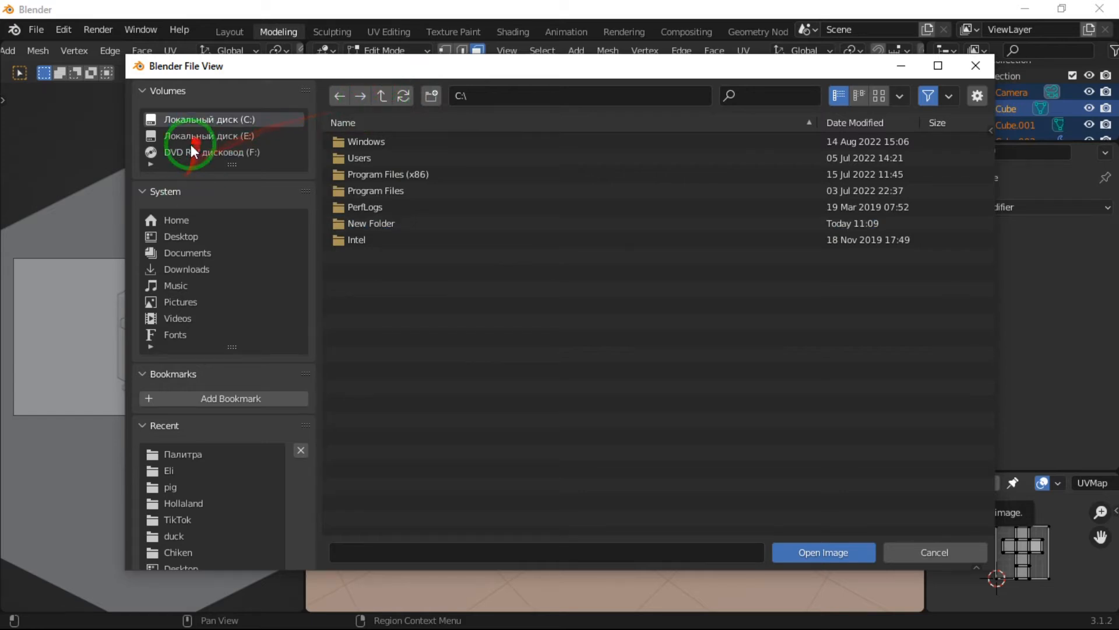
click(184, 239)
double_click(373, 142)
click(364, 174)
click(811, 553)
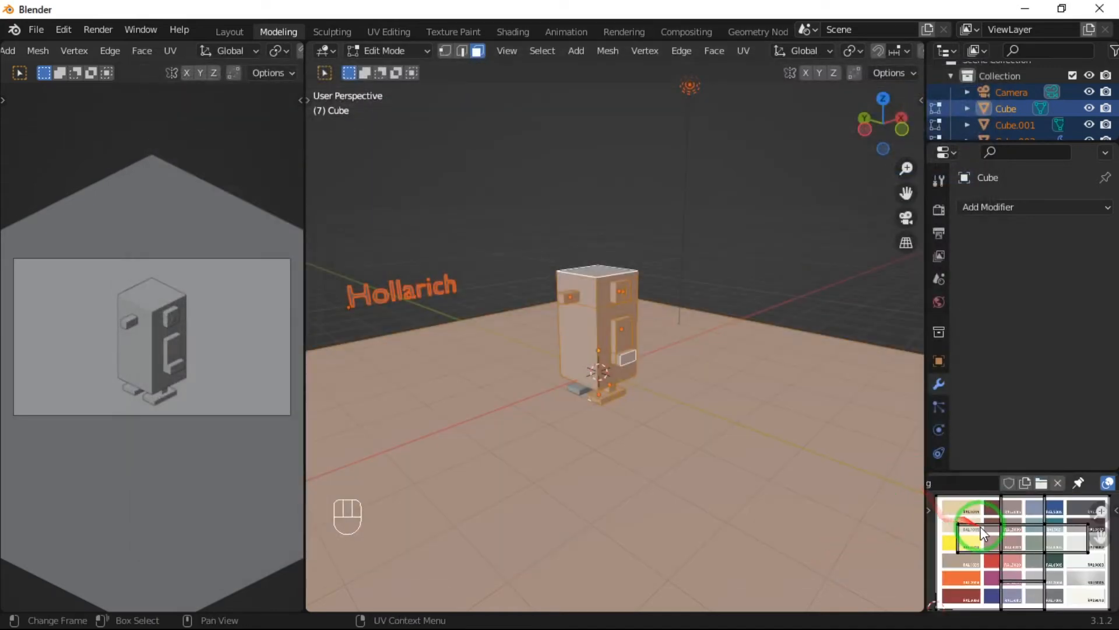
Select all UVs in the UV Editor and scale them to 0 so they collapse to one point.
scroll(1021, 534, down, 3)
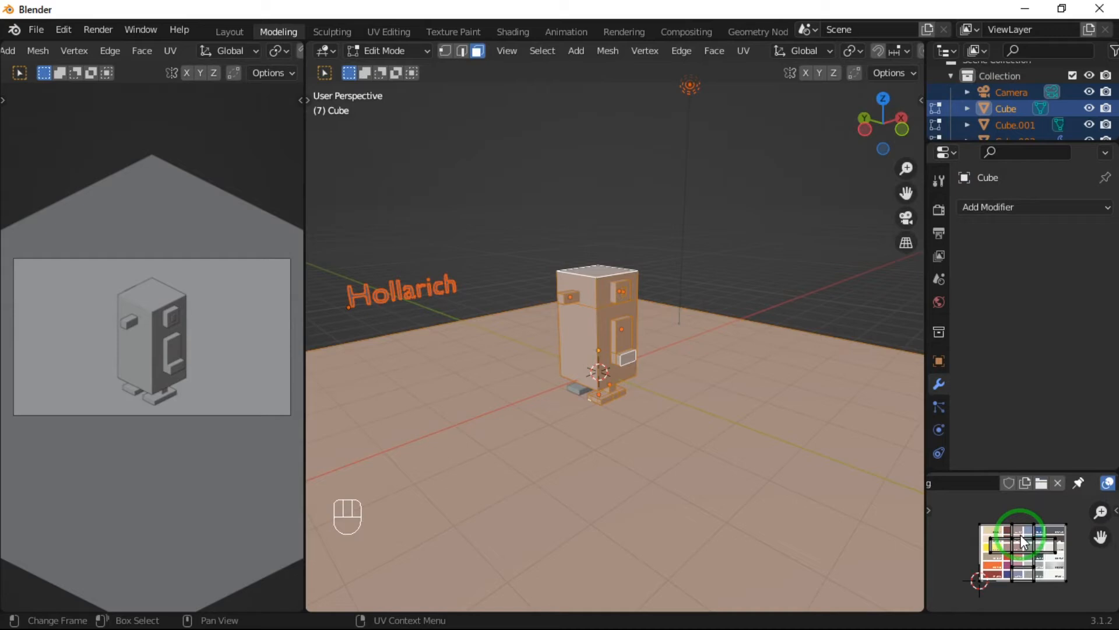
key(a)
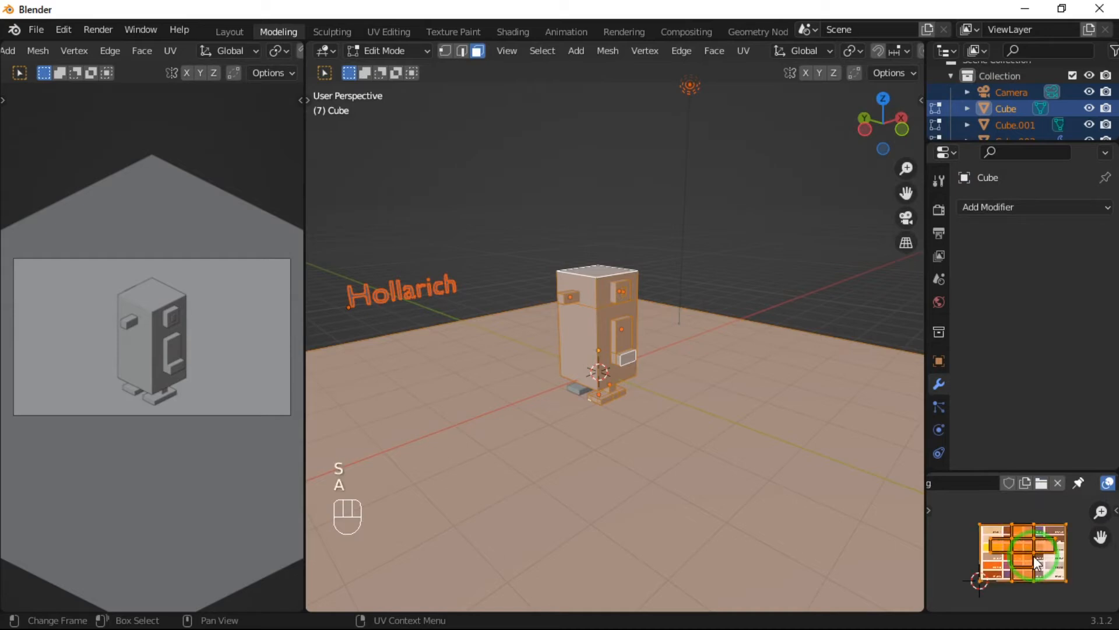
key(s)
key(KP_0)
key(KP_Enter)
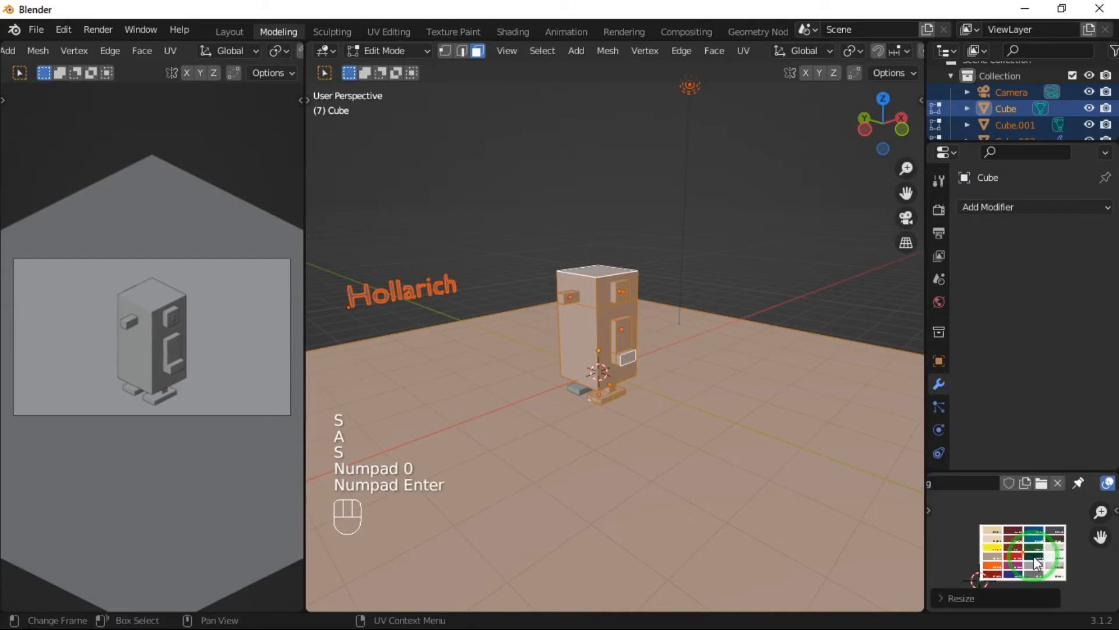
scroll(933, 432, down, 2)
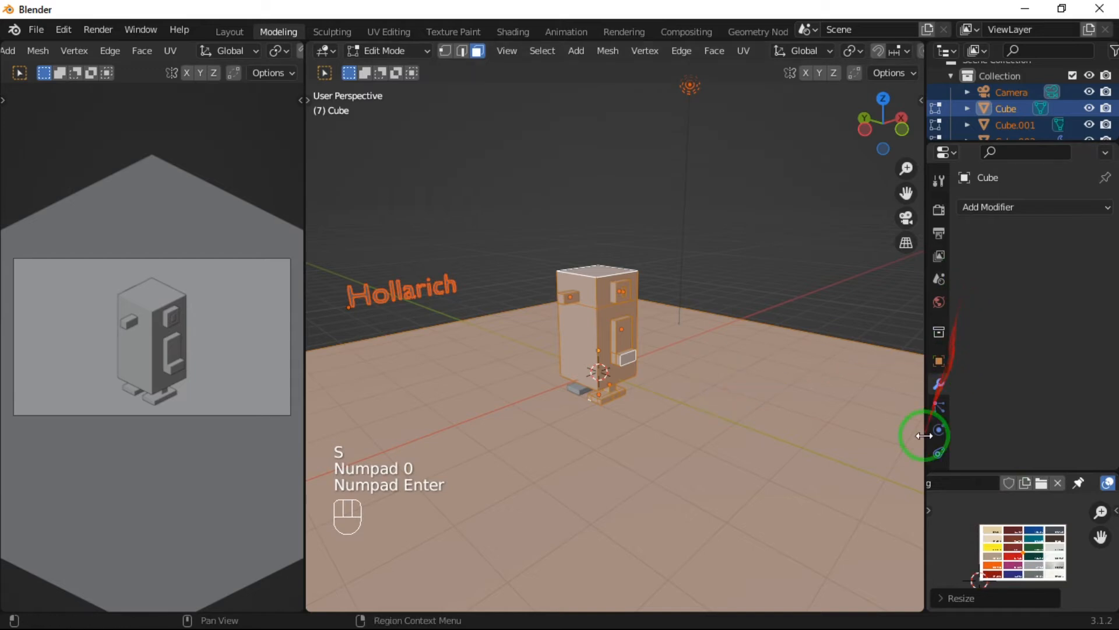
Create a new material for the tall block and use an Image Texture with 1.png as its Base Color.
click(937, 444)
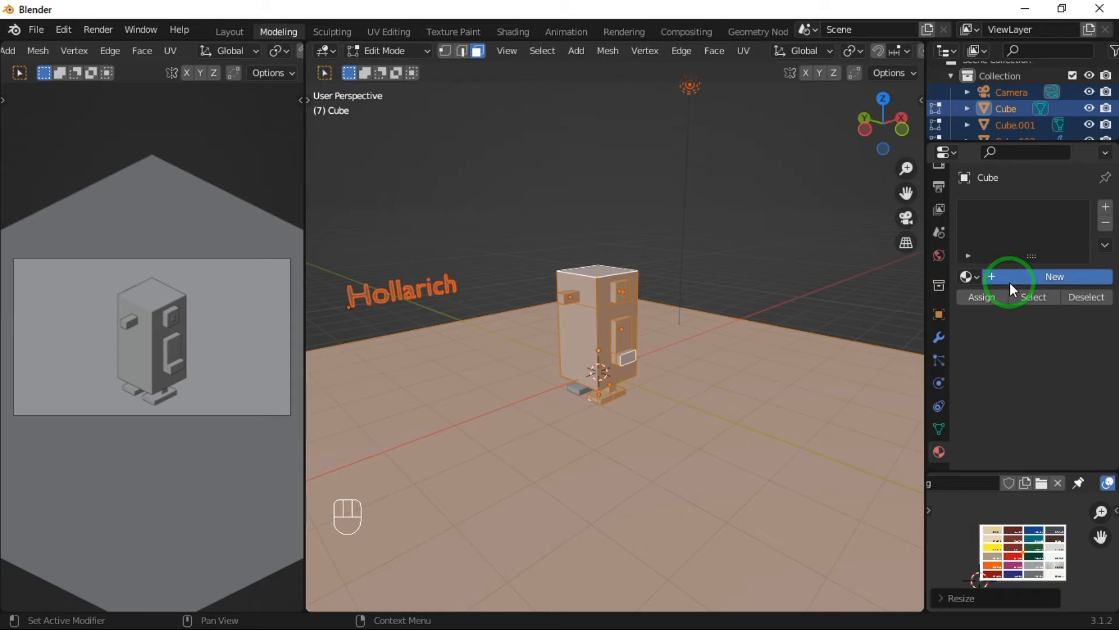
click(1040, 276)
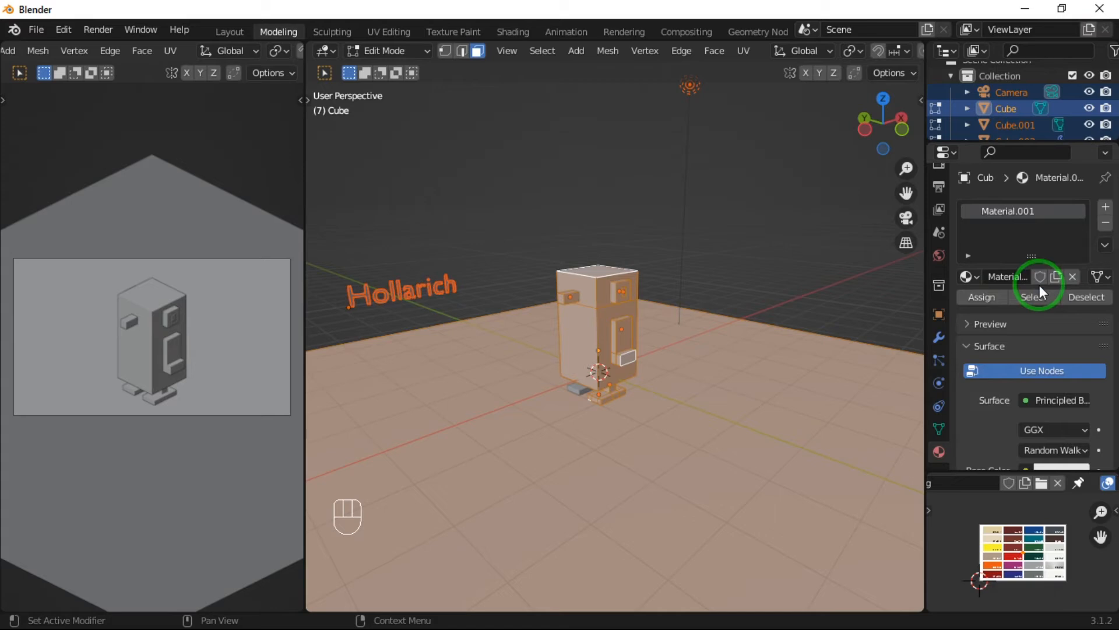
scroll(1016, 349, down, 3)
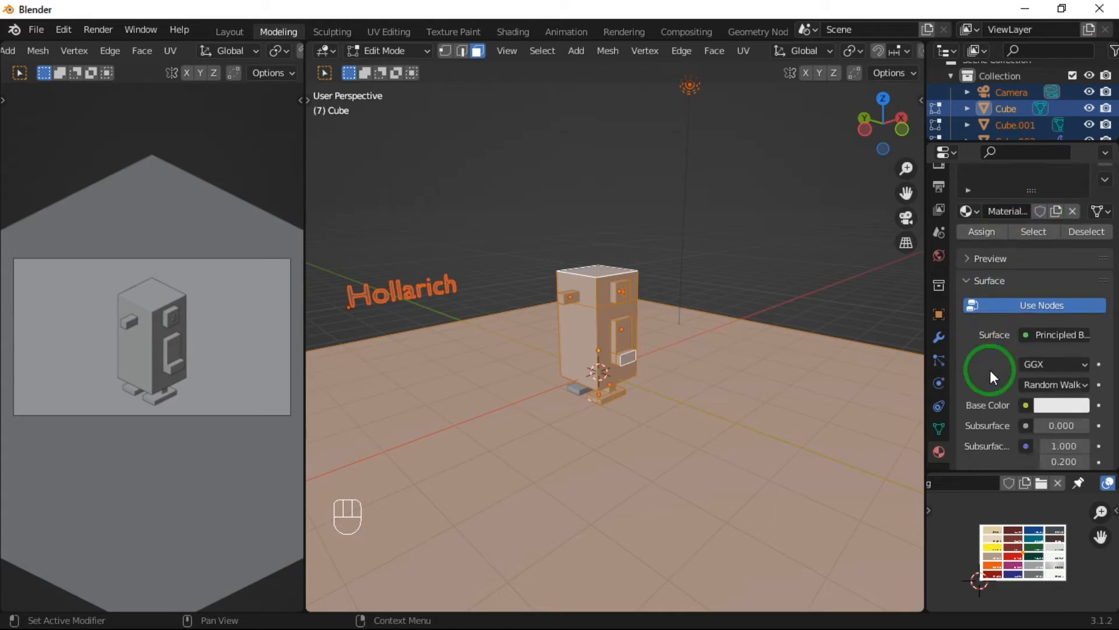
click(1022, 404)
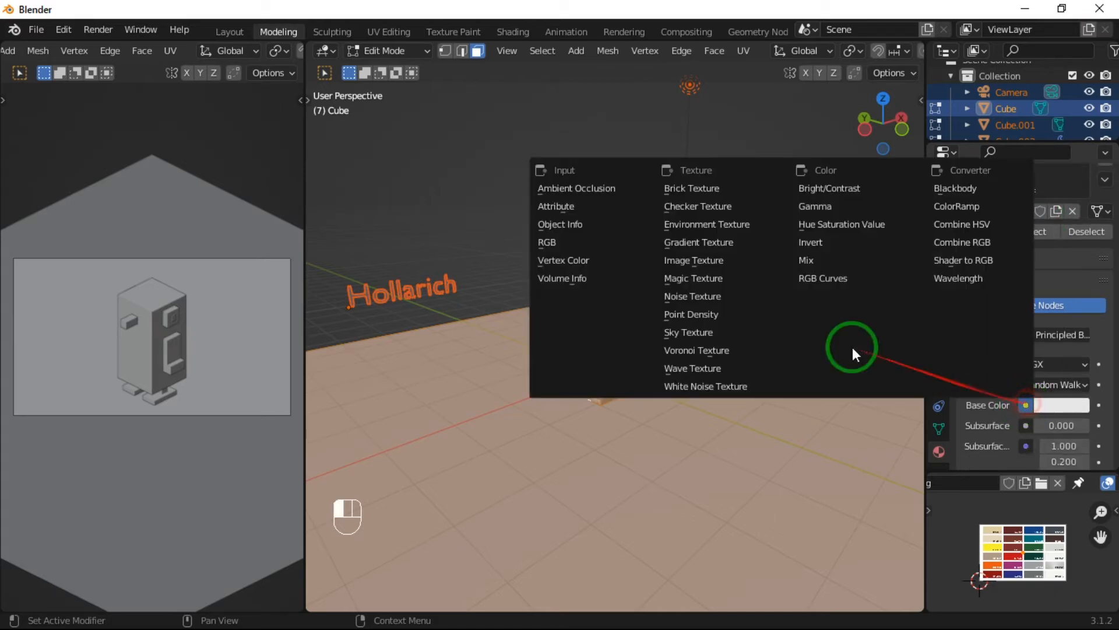
click(719, 262)
click(973, 426)
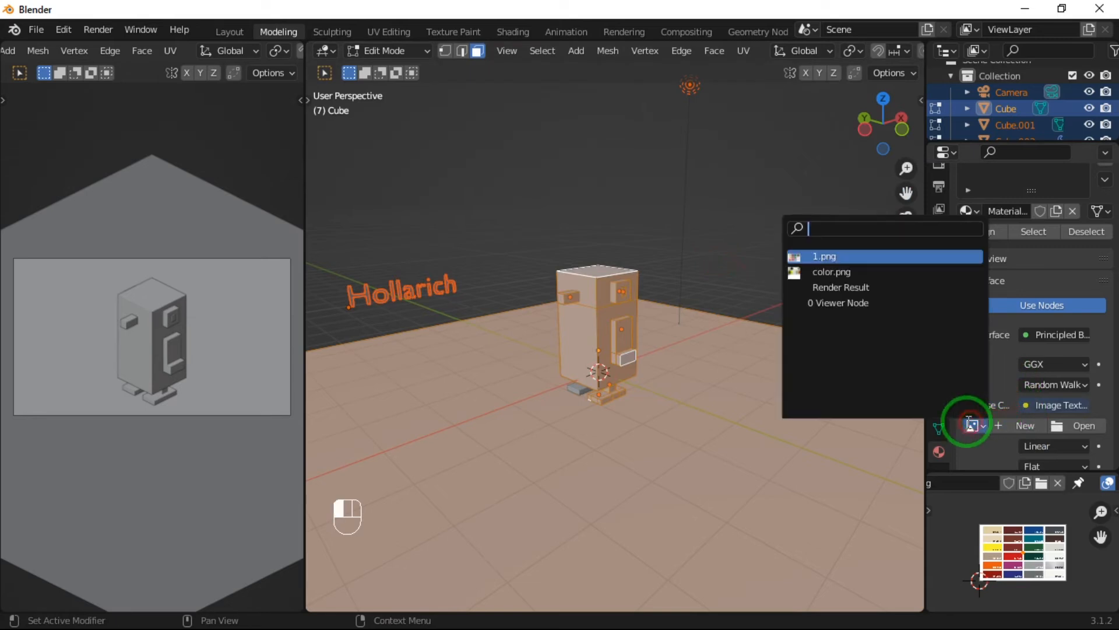
click(861, 257)
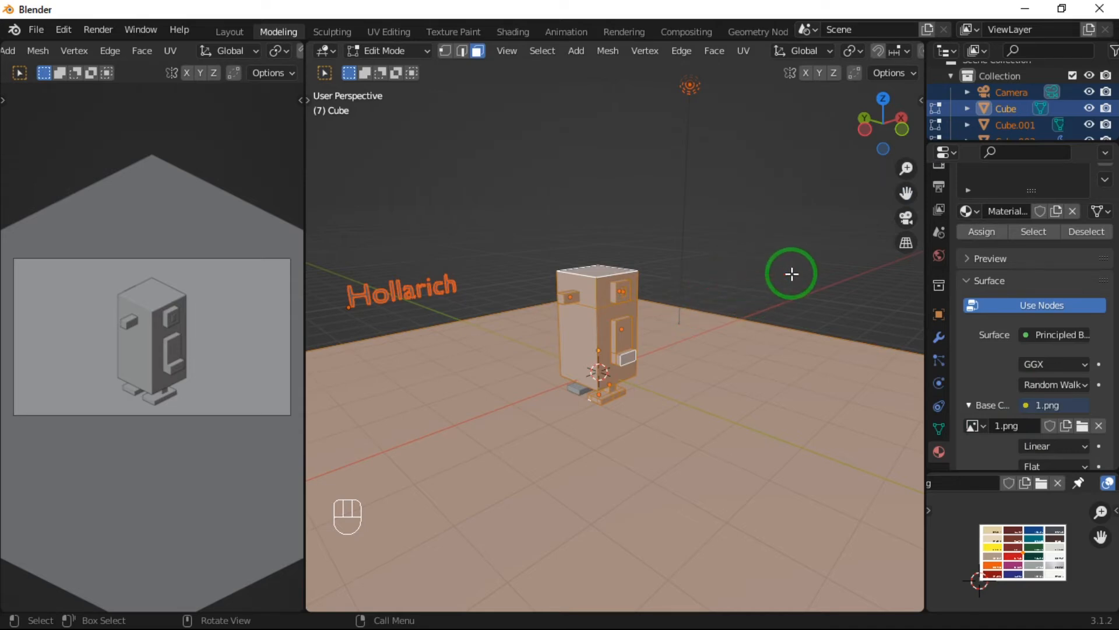
Select all objects in Object Mode with the tall block active and link its material to them.
key(Tab)
click(587, 287)
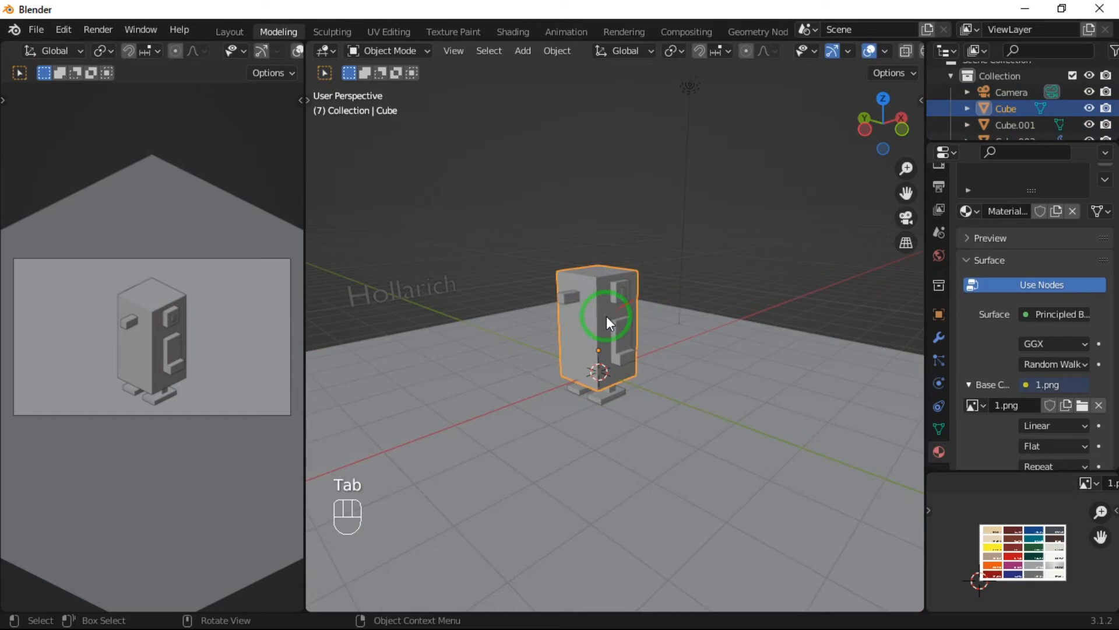
click(590, 324)
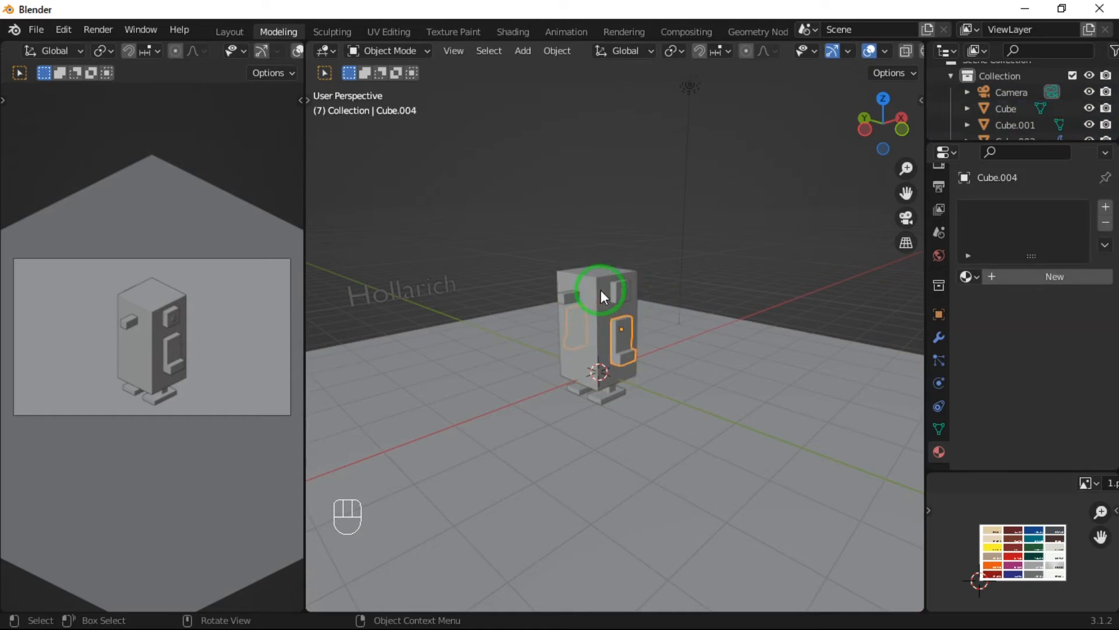
key(a)
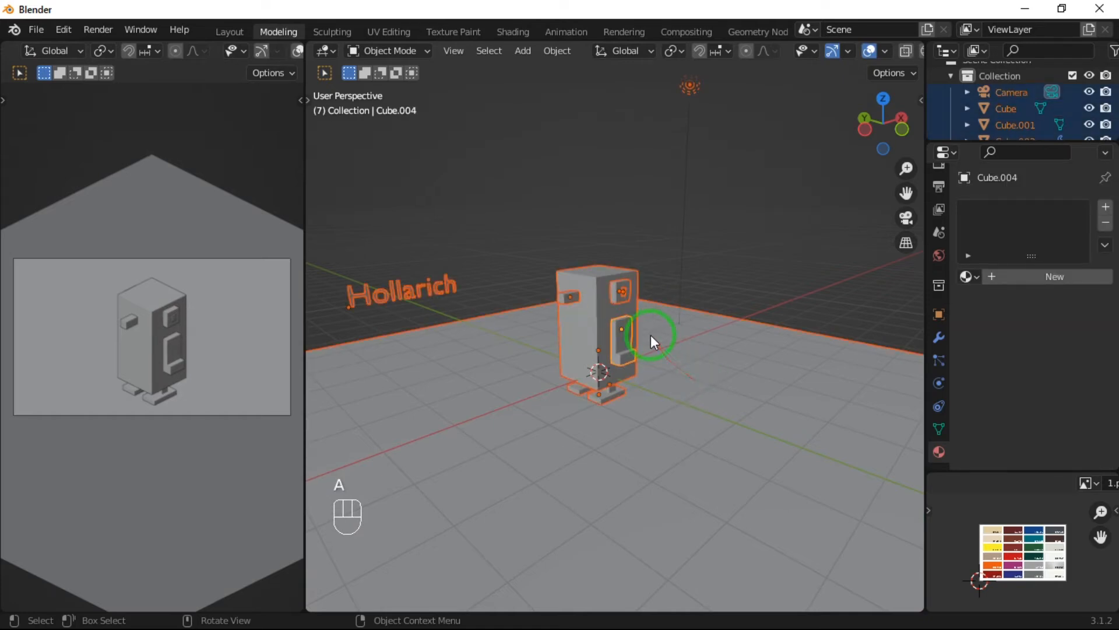
shift+click(595, 287)
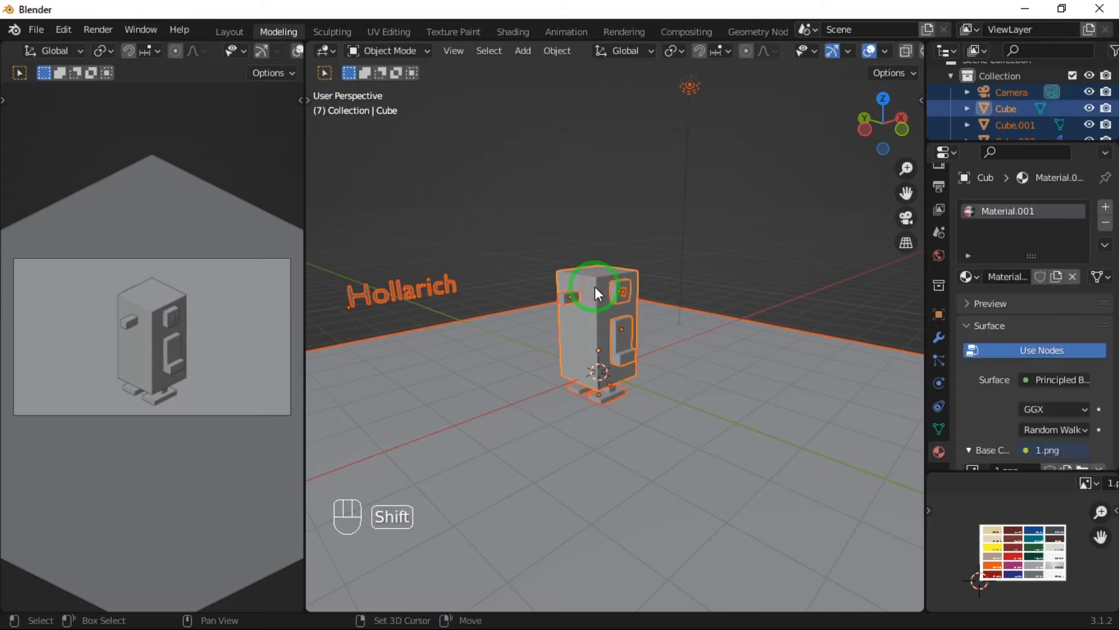
key(ctrl+l)
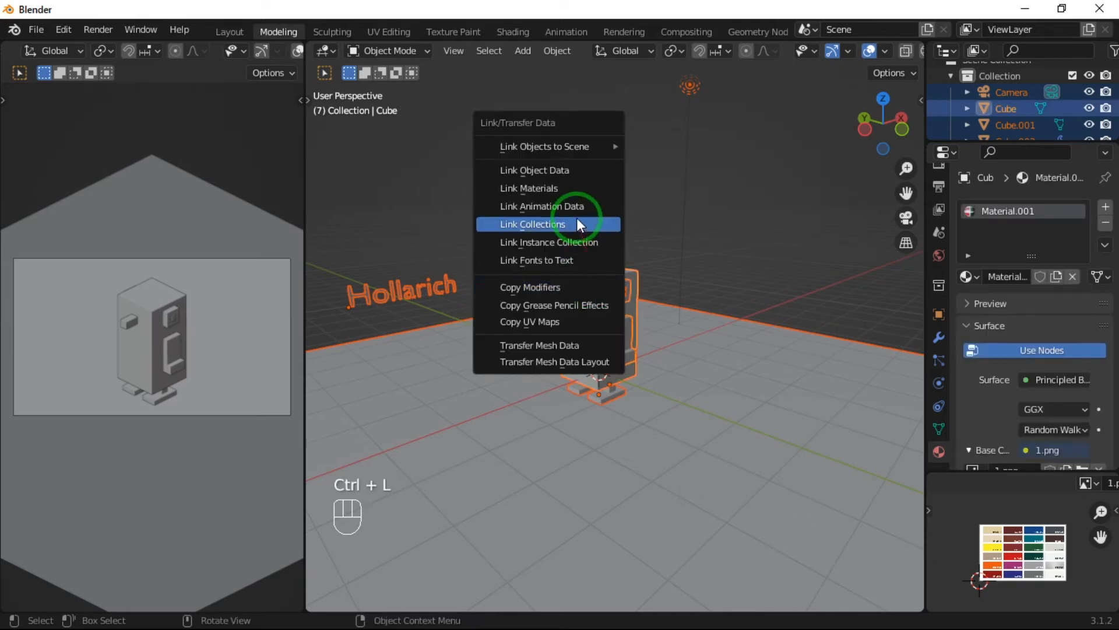
click(580, 187)
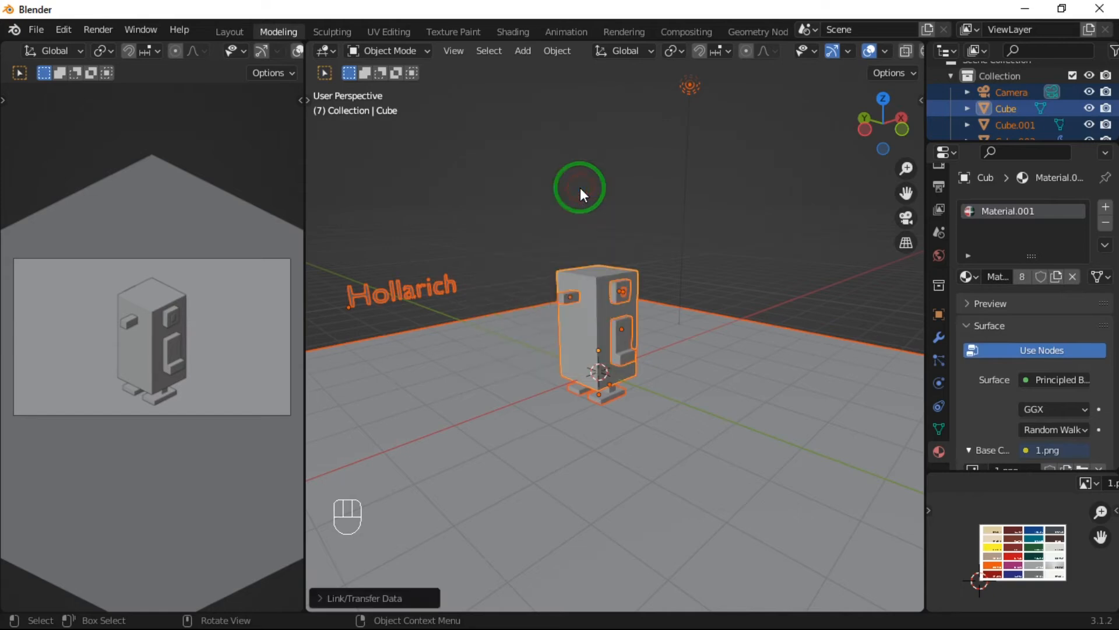
click(739, 380)
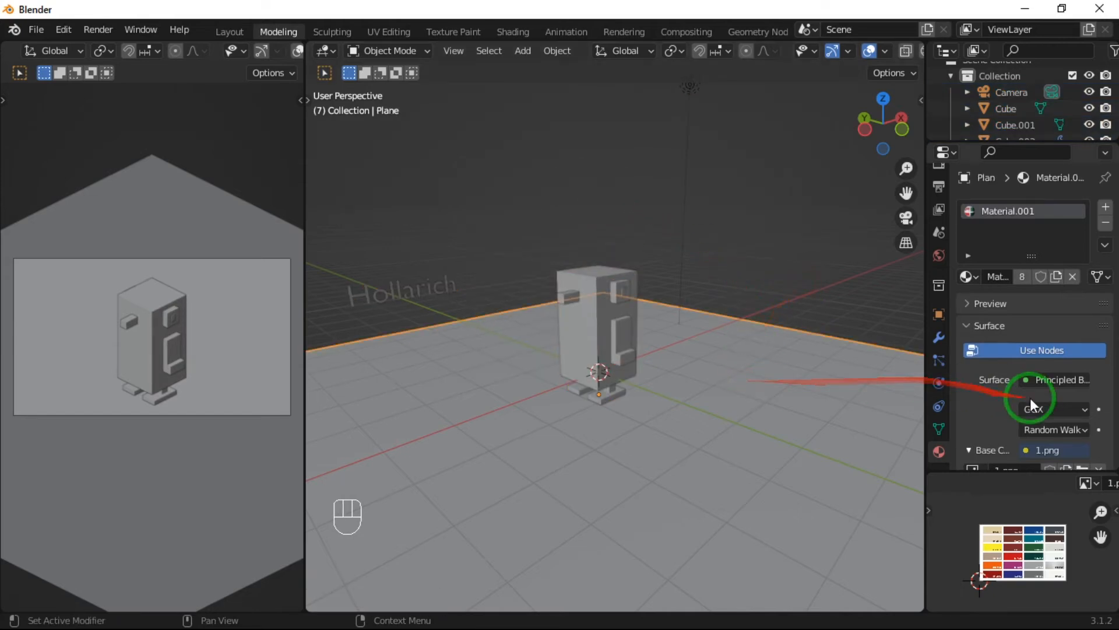
scroll(1030, 397, down, 2)
Add a single centred vertical loop cut down the front of the tall block.
click(599, 299)
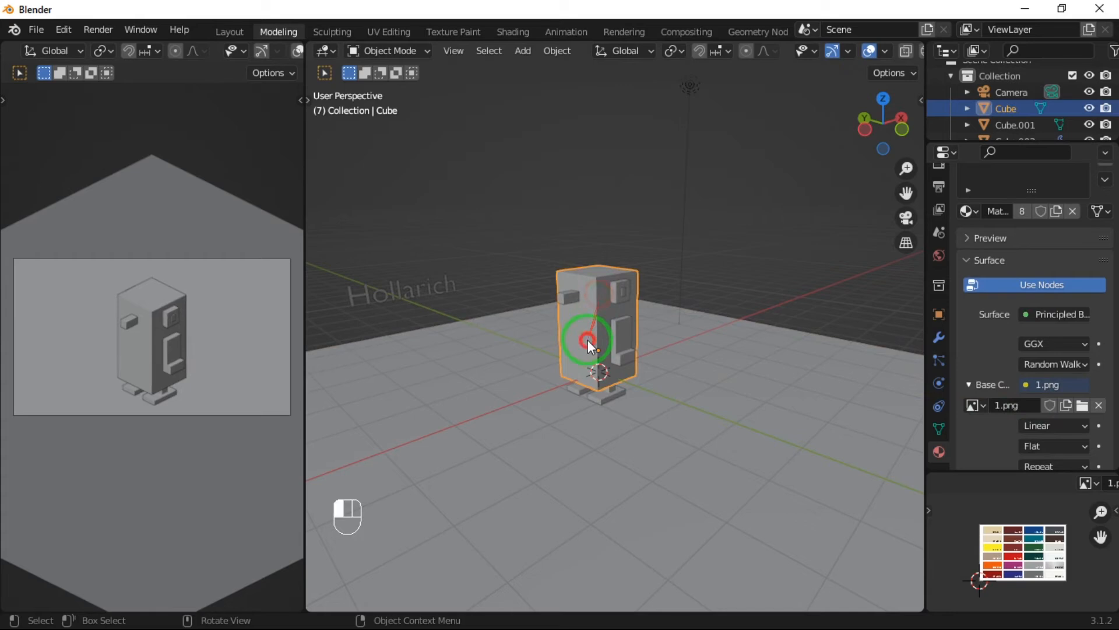
click(626, 336)
scroll(640, 335, up, 4)
click(549, 310)
key(Tab)
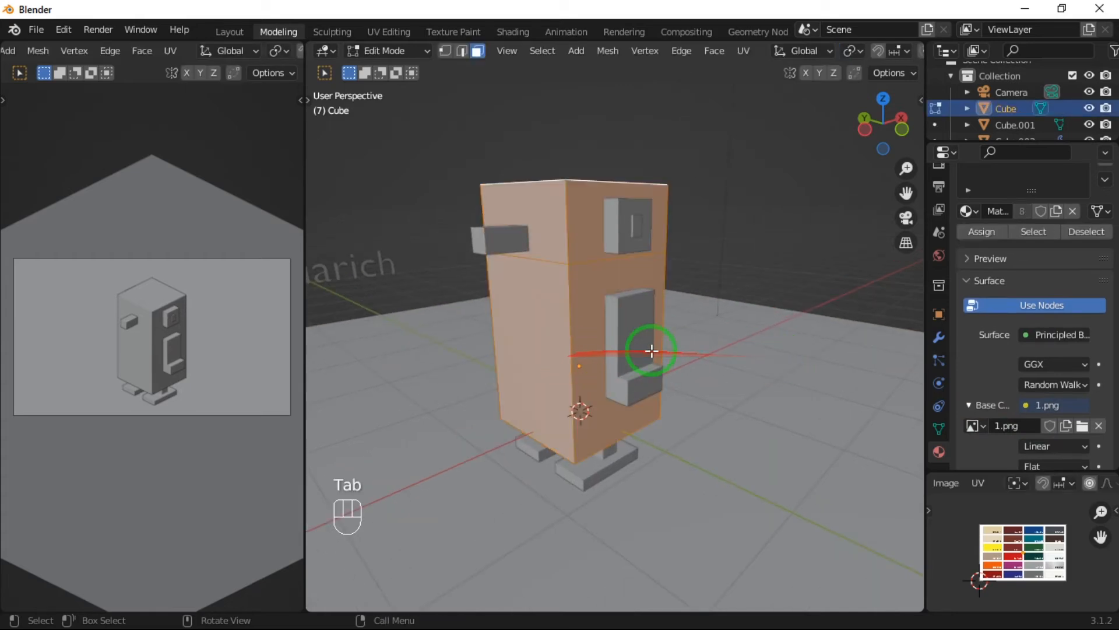
scroll(665, 367, up, 2)
middle_drag(711, 365, 646, 356)
key(ctrl+r)
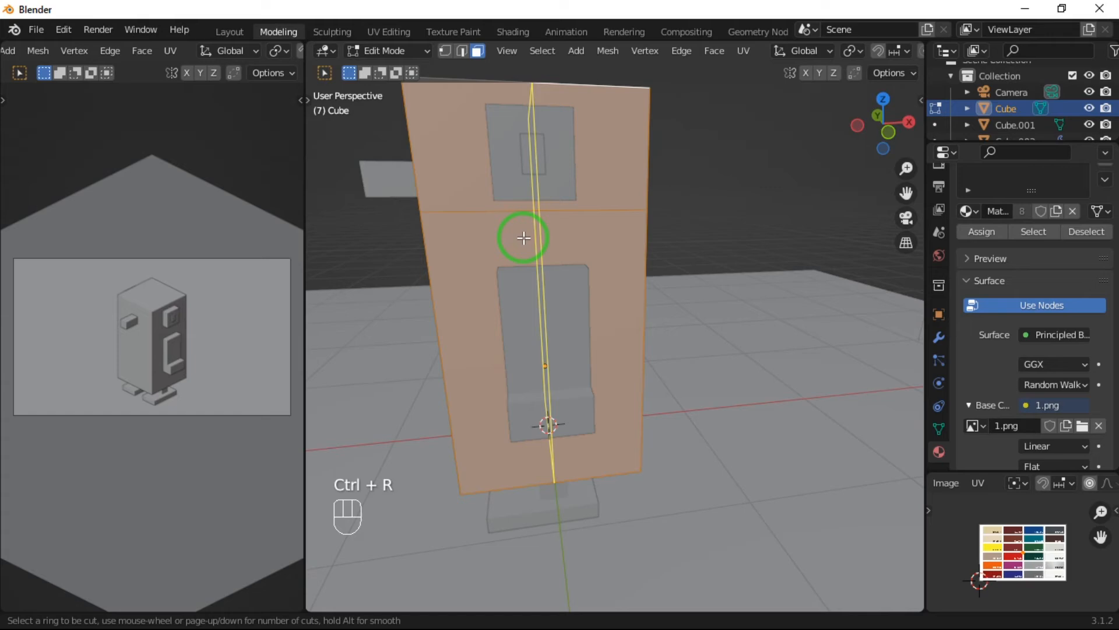
click(523, 238)
right_click(669, 233)
key(Tab)
Select the whole tall block in Edit Mode and move its UVs onto the palette's brownish-red swatch in the third row.
scroll(760, 243, down, 5)
middle_drag(632, 269, 726, 334)
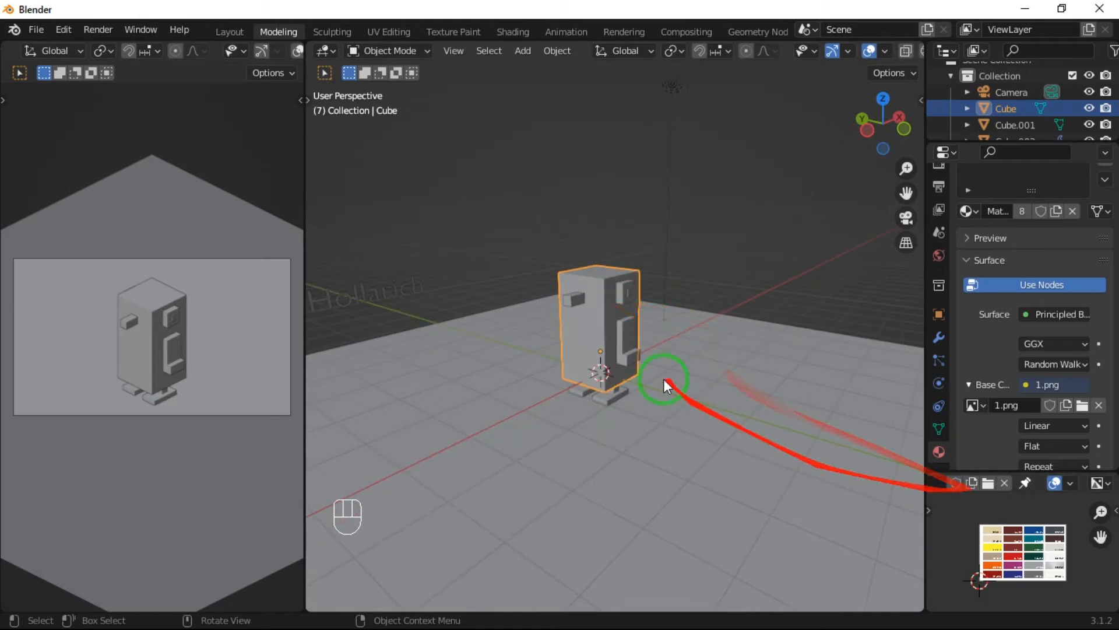
key(Tab)
key(a)
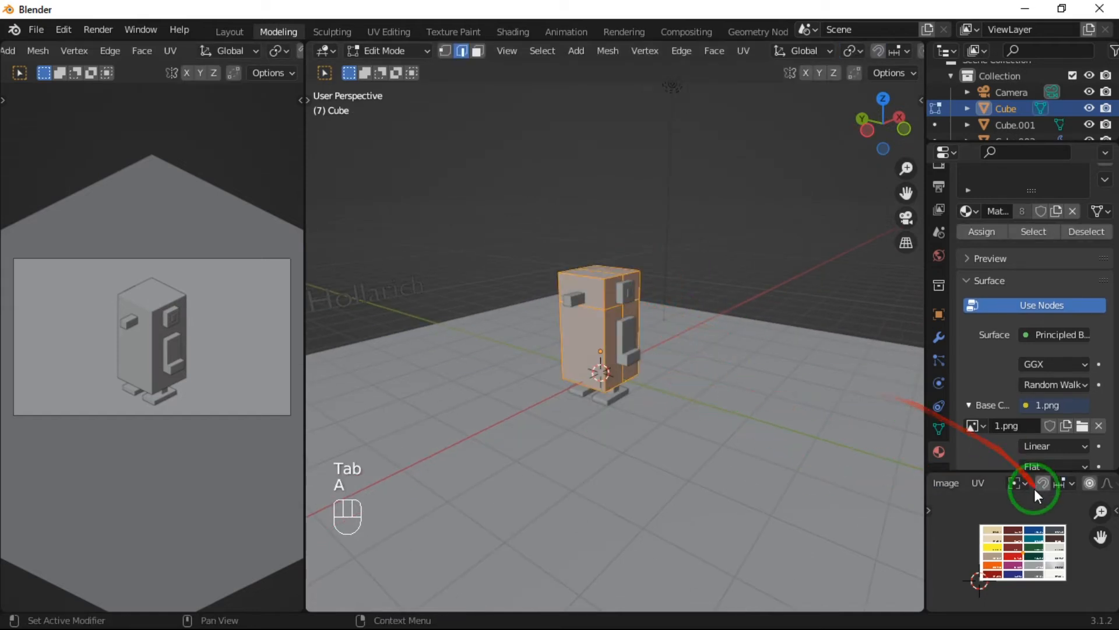
scroll(1030, 557, down, 2)
scroll(1029, 557, up, 5)
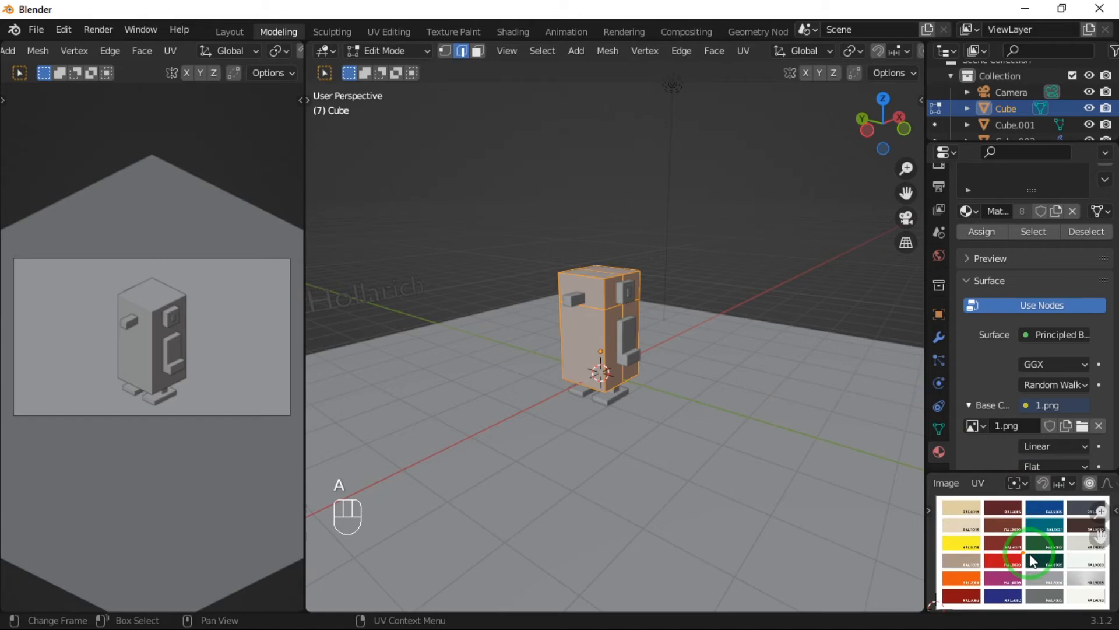
key(g)
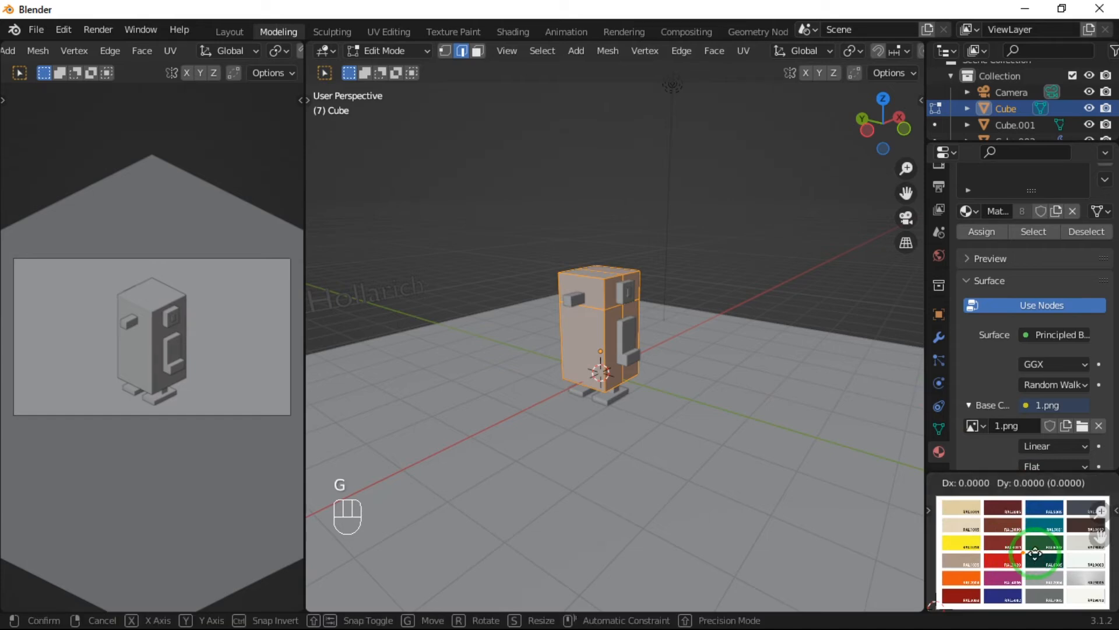
click(1030, 543)
Switch the camera viewport to Material Preview shading and return to Object Mode.
scroll(247, 48, down, 4)
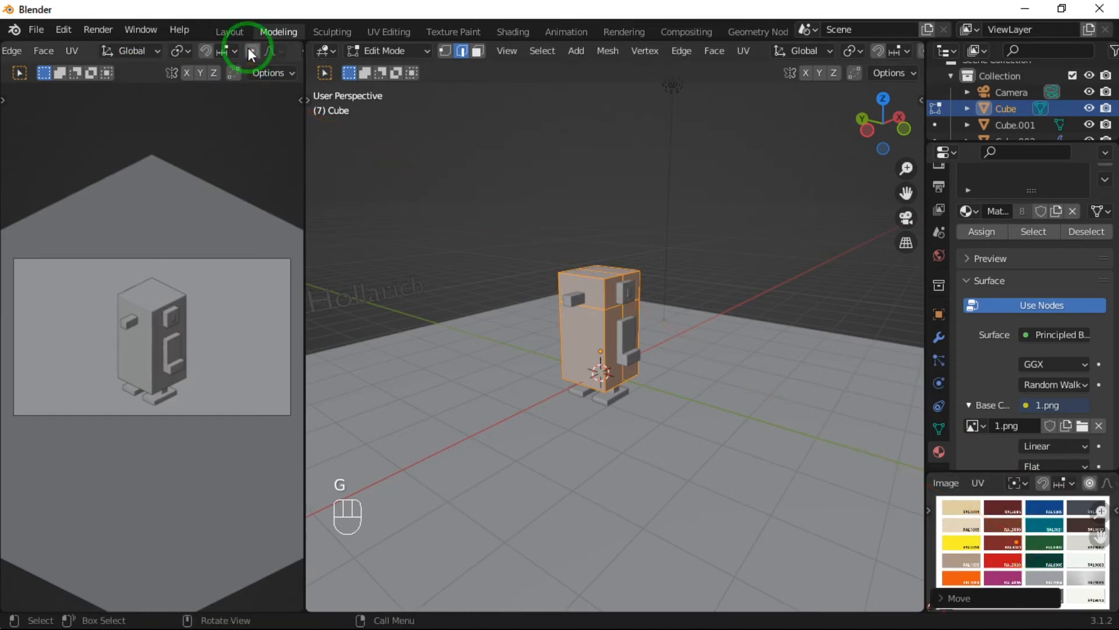
click(258, 51)
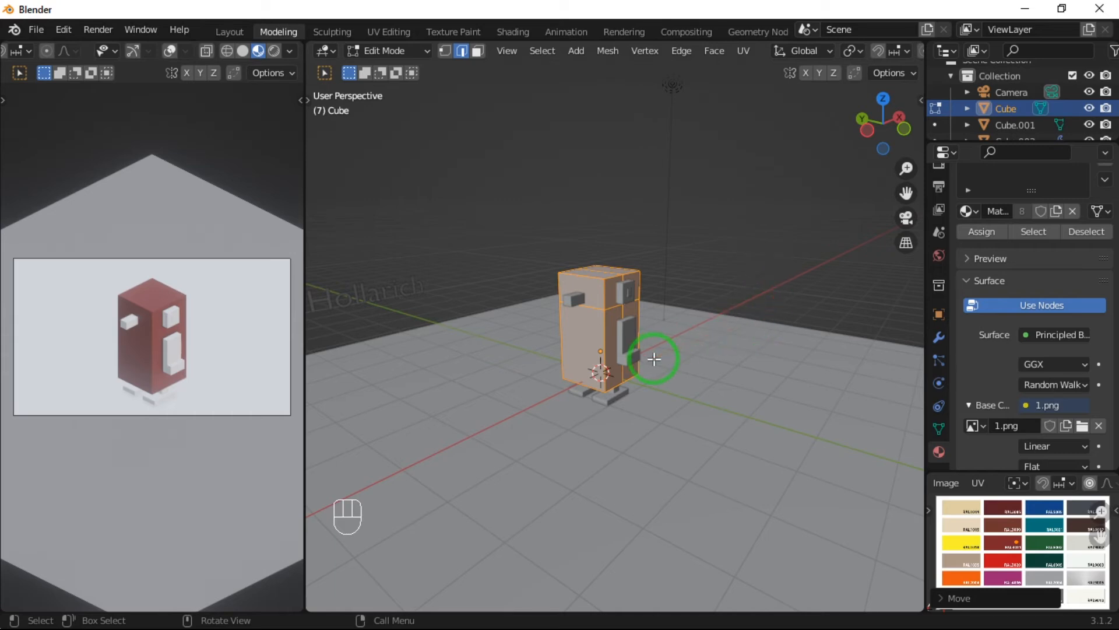
key(Tab)
click(712, 401)
Move all of the tall block's UVs onto the dark blue swatch in the palette's last row, ending in Object Mode.
click(592, 302)
key(Tab)
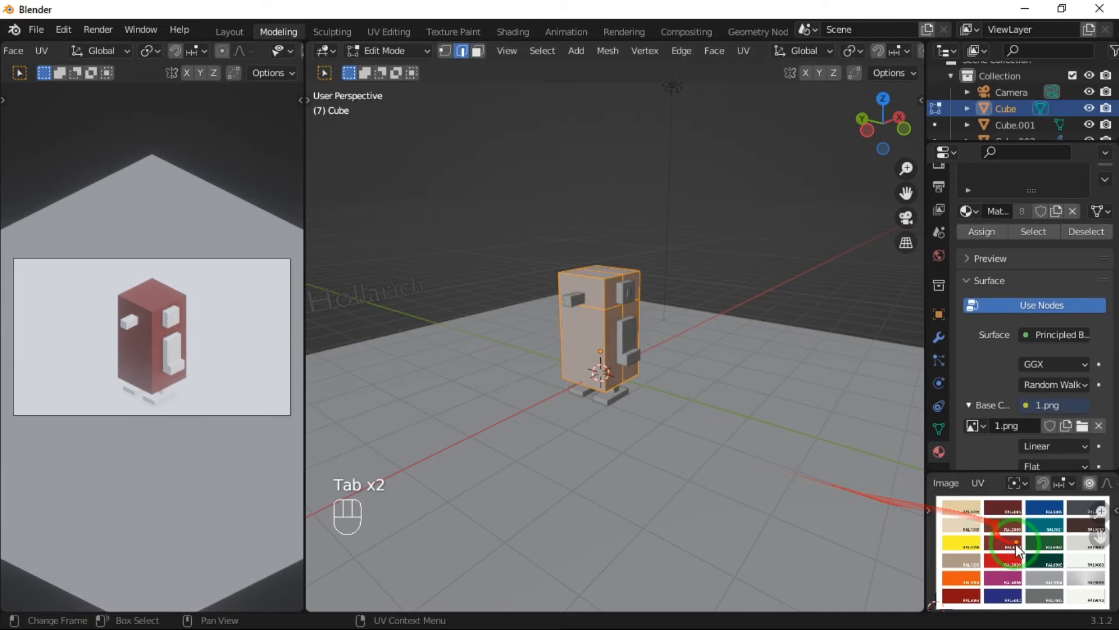
key(g)
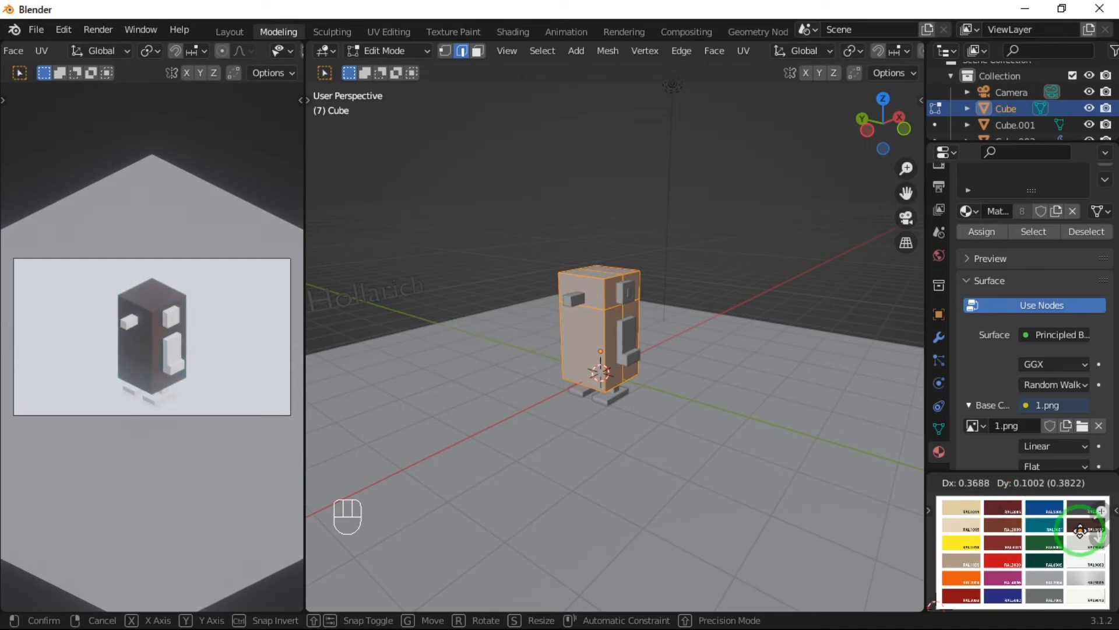
click(997, 595)
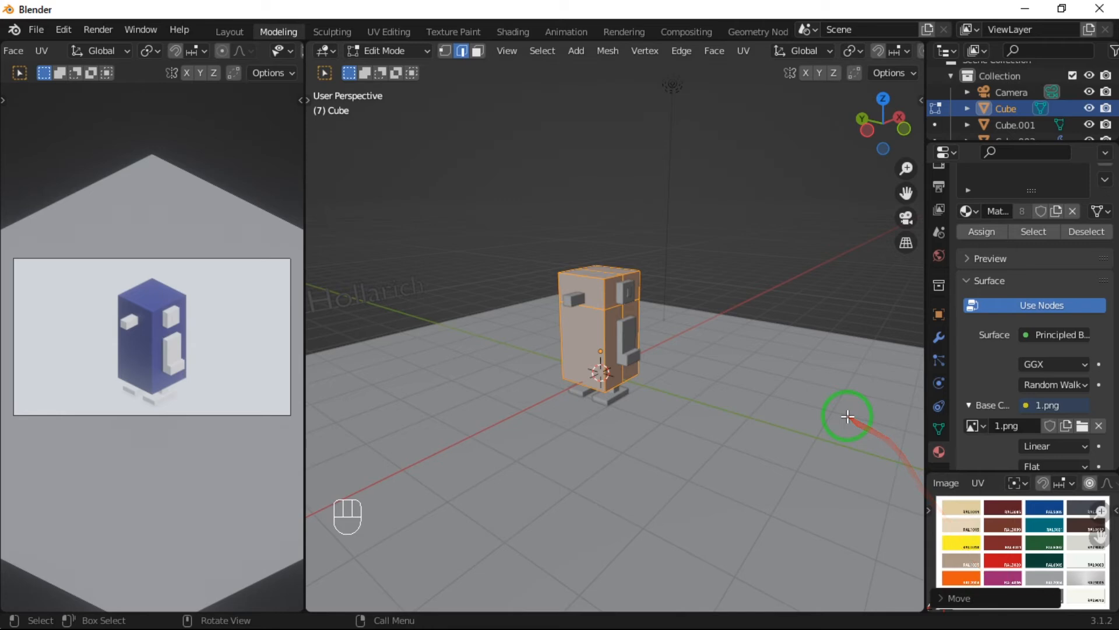
key(Tab)
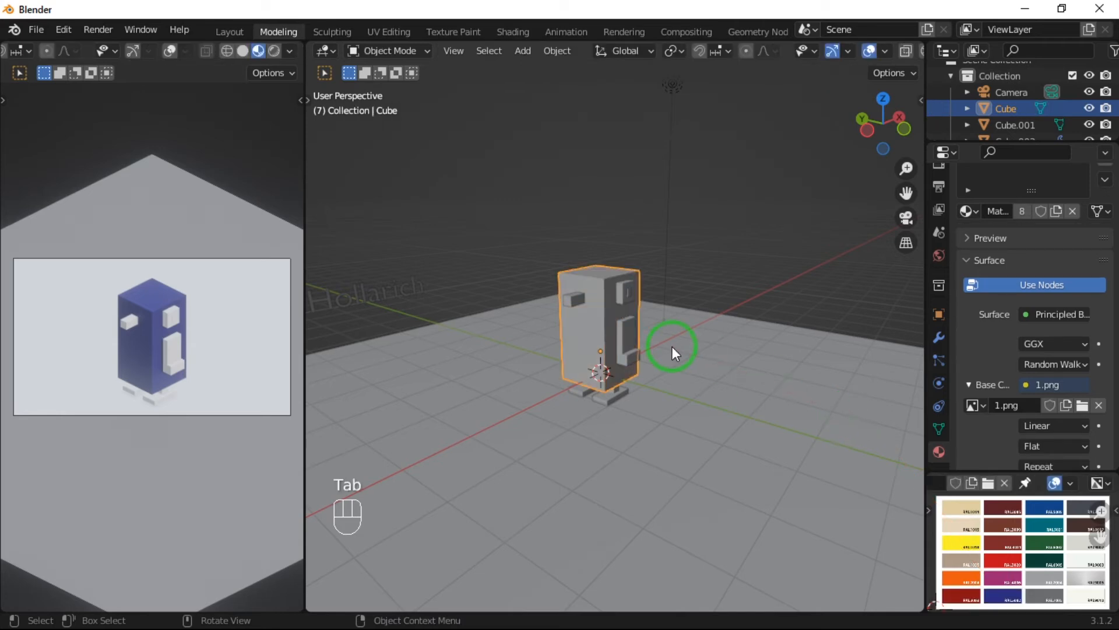
Move the outer eye block's UVs onto the palette's dark brown swatch in the second row, last column.
click(621, 292)
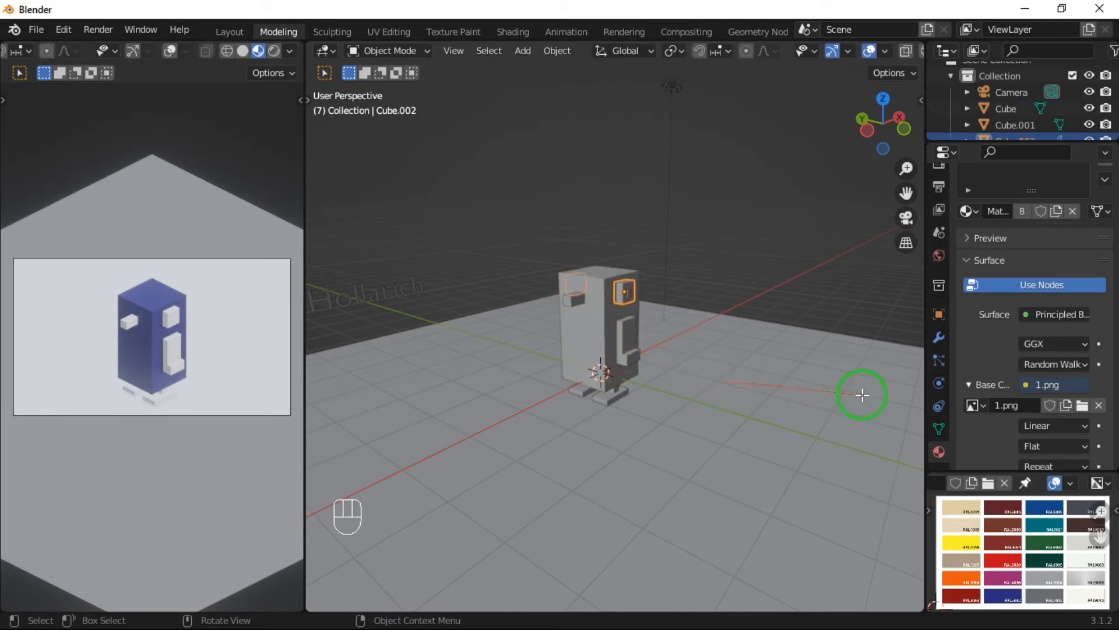
key(Tab)
key(g)
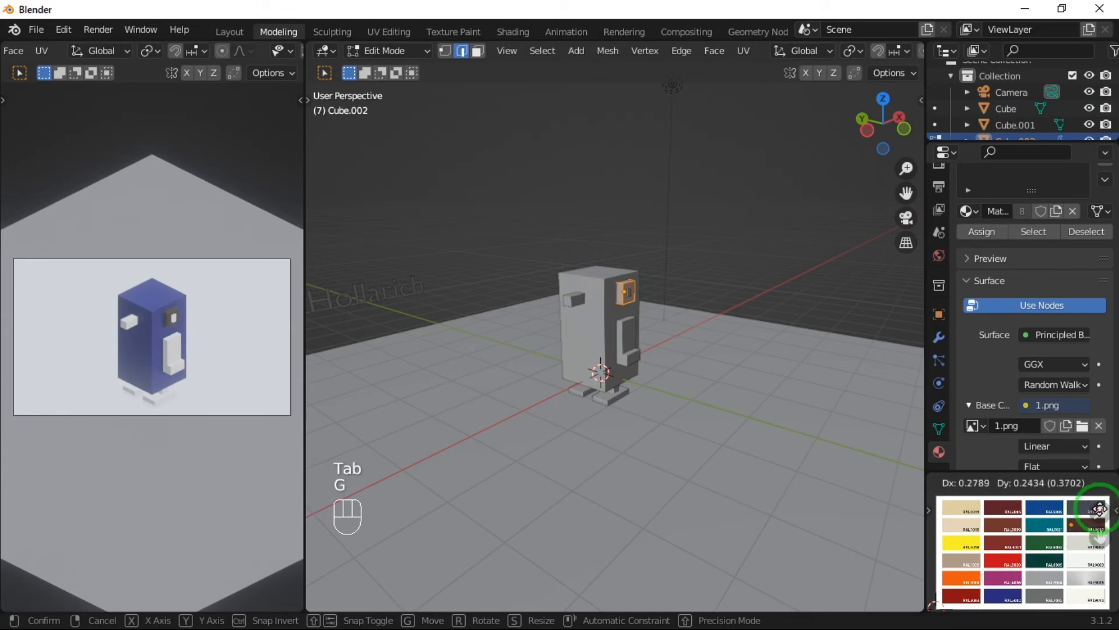
click(1100, 509)
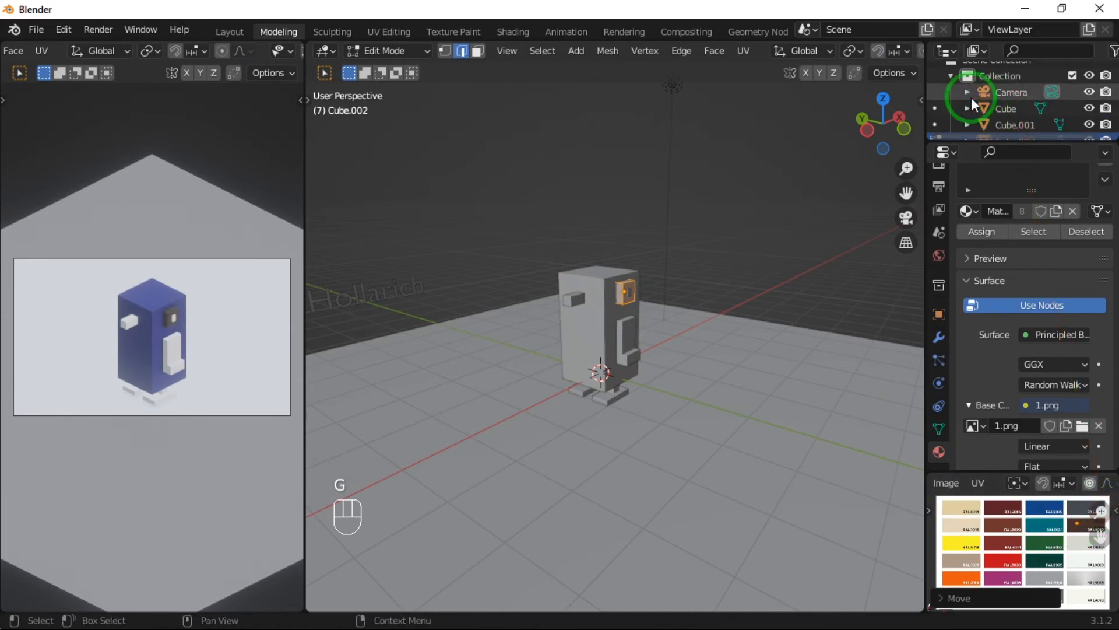
Switch editing to the beak block and move its UVs onto the palette's orange swatch in the fifth row.
click(933, 108)
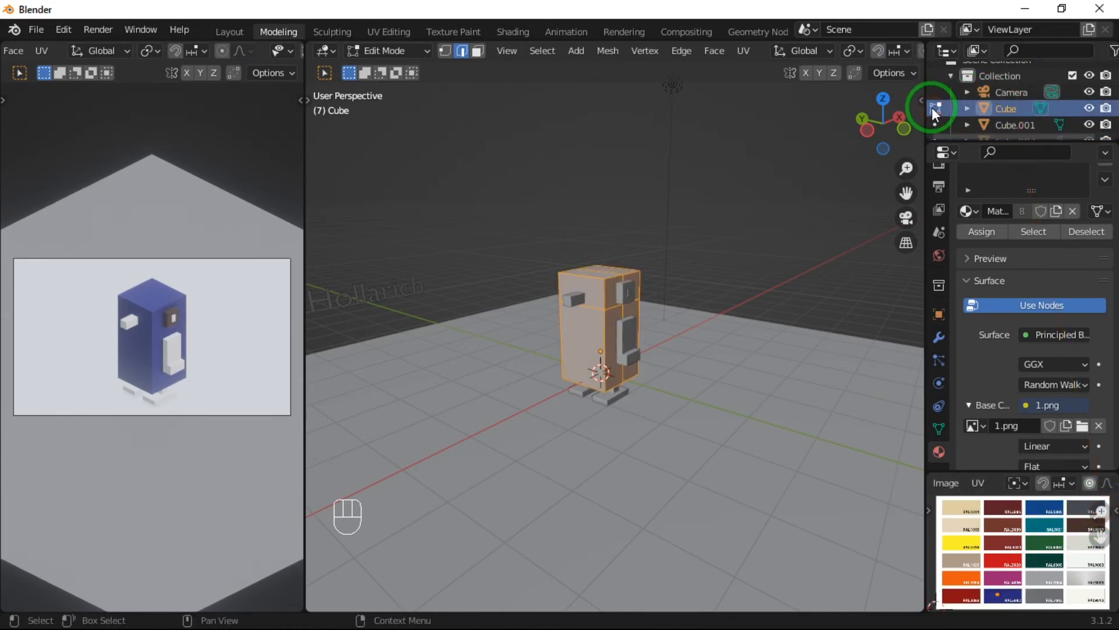
click(937, 124)
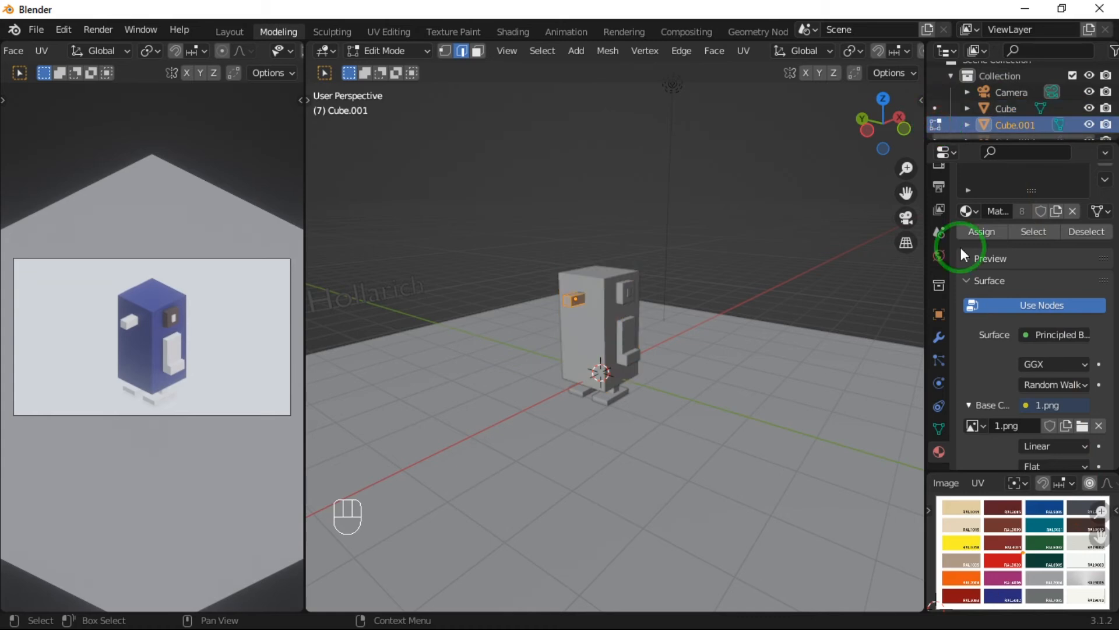
key(g)
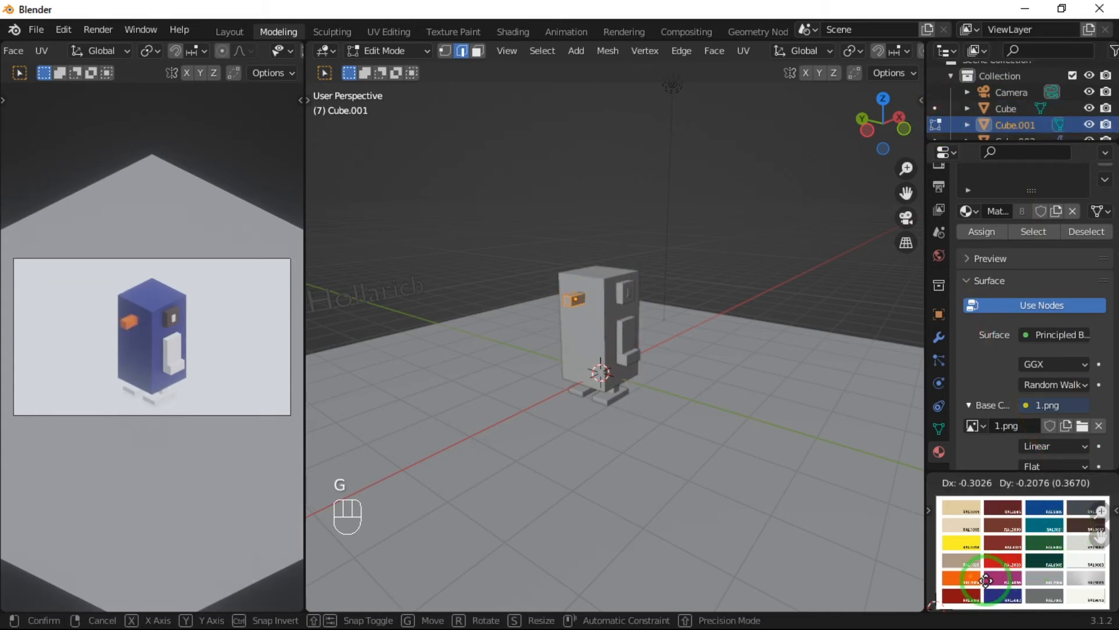
click(965, 580)
Switch editing to the small pupil block and move its UVs onto the near-white swatch in the palette's fourth row.
scroll(937, 105, down, 2)
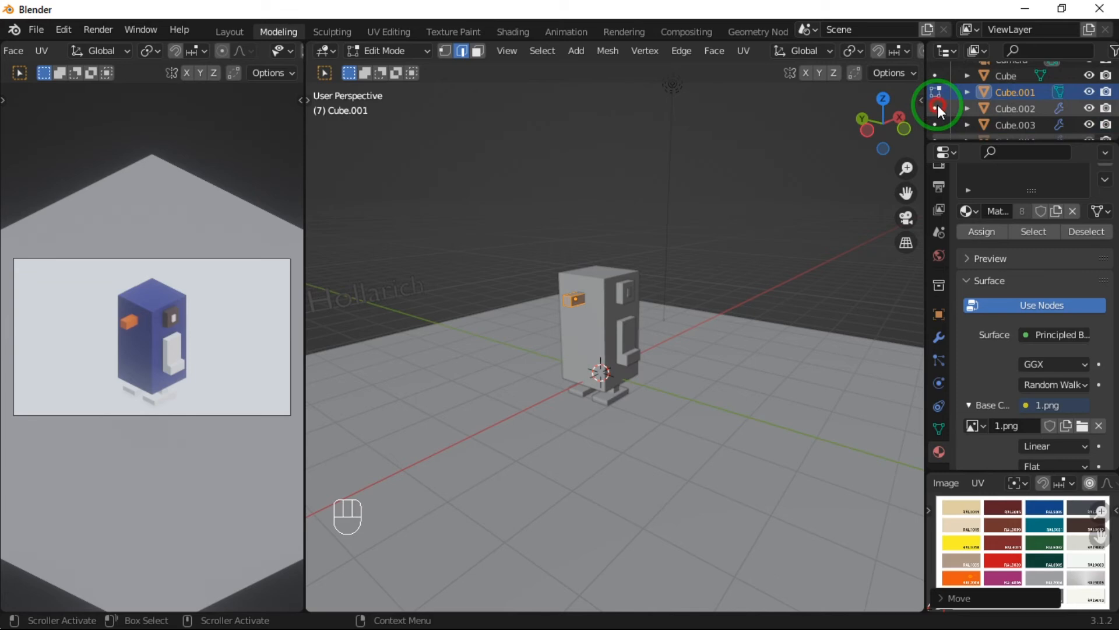
click(936, 107)
click(938, 123)
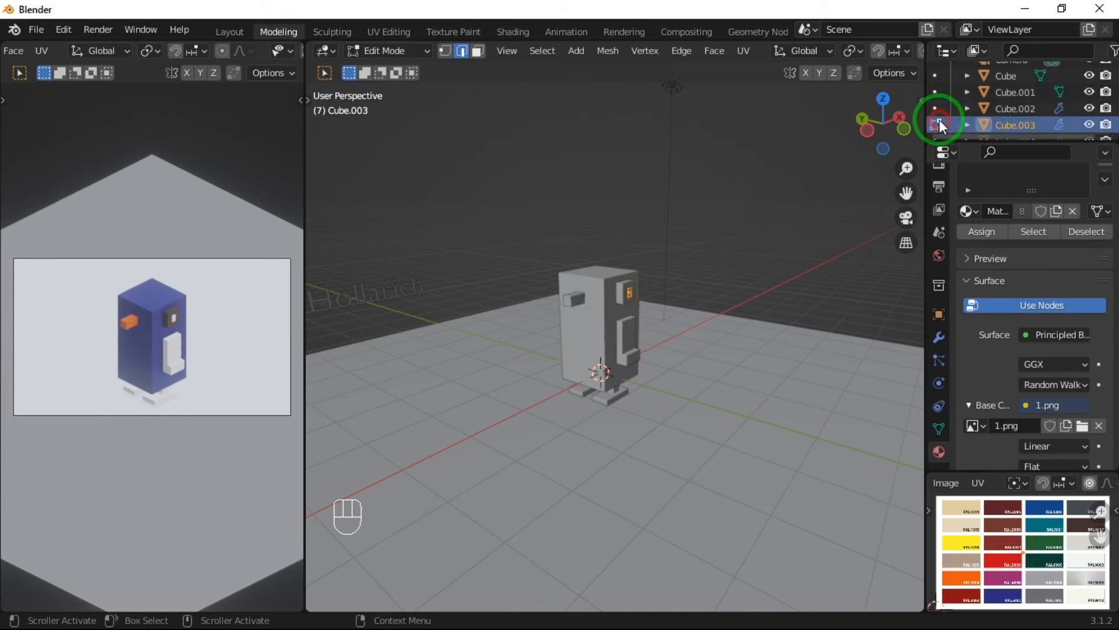
key(g)
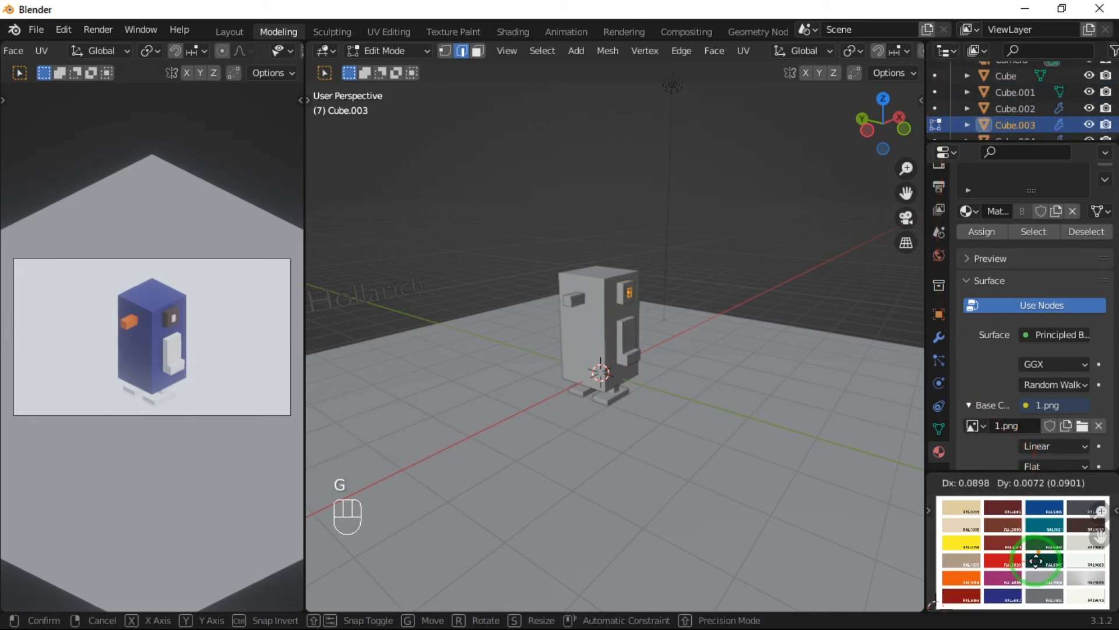
click(1072, 567)
Switch editing to the wing piece and move its UVs onto the dark blue swatch in the palette's last row.
scroll(935, 109, down, 2)
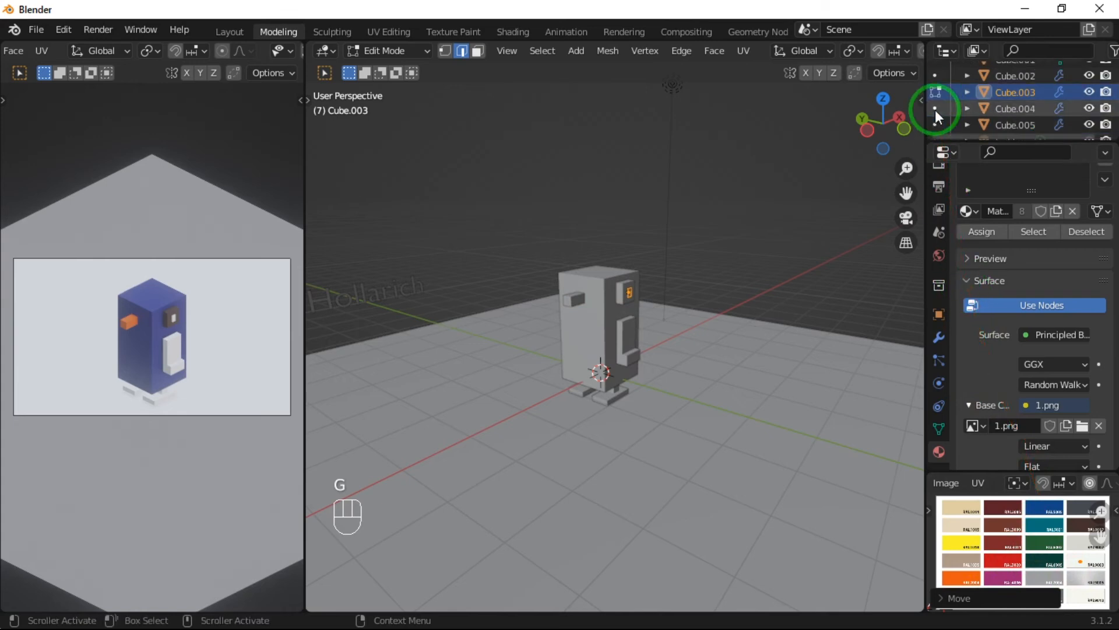
click(935, 109)
key(g)
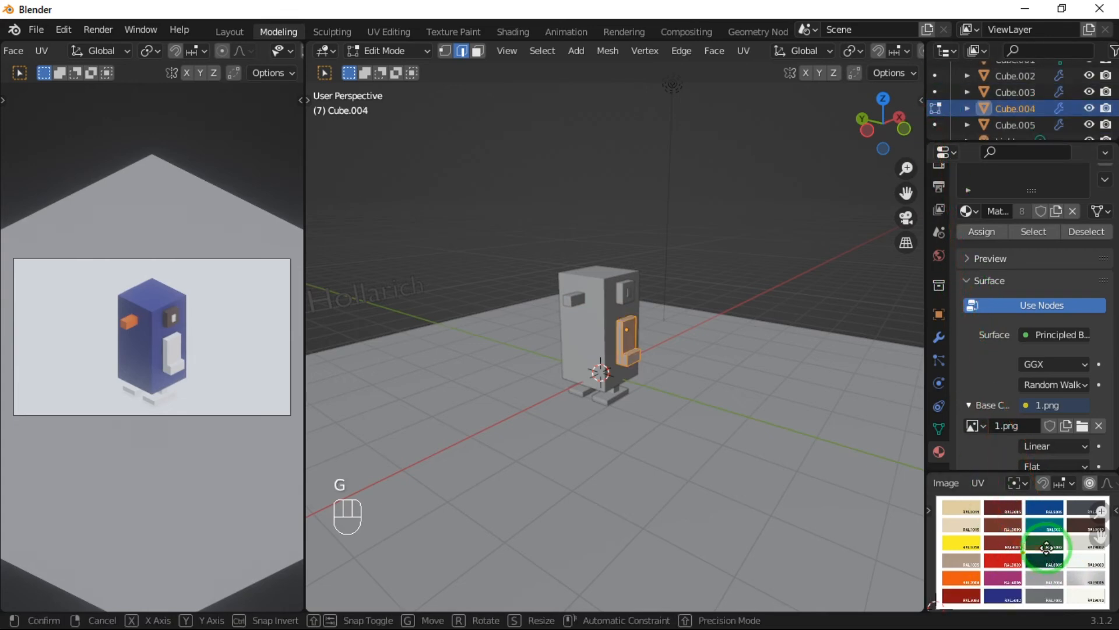
click(1024, 590)
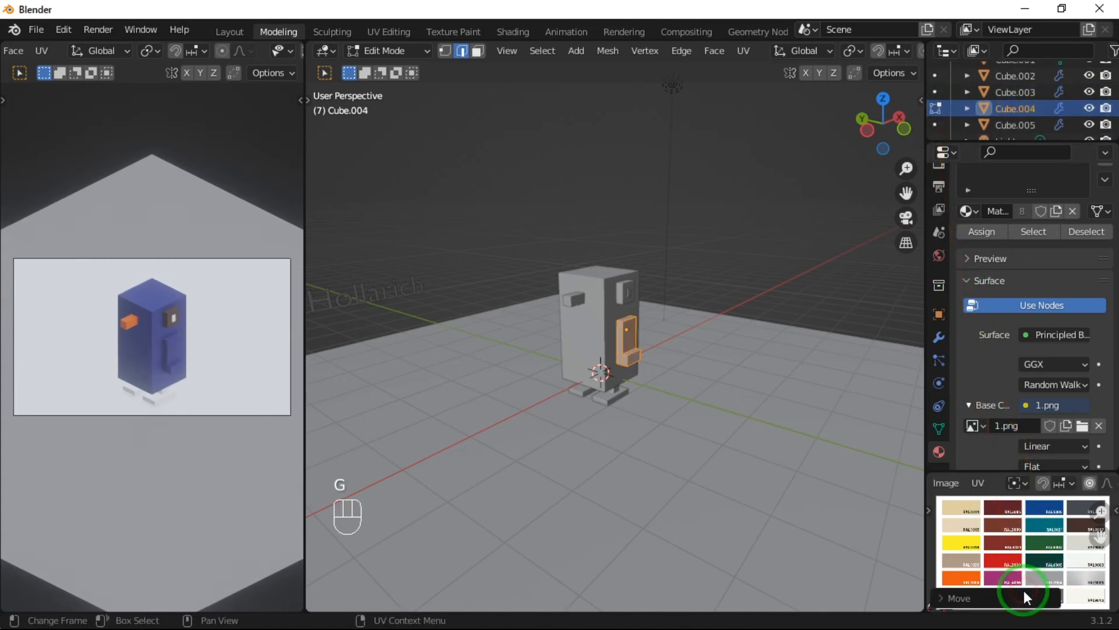
Move the feet's UVs onto the palette's orange swatch in the fifth row and return to Object Mode.
scroll(978, 117, down, 2)
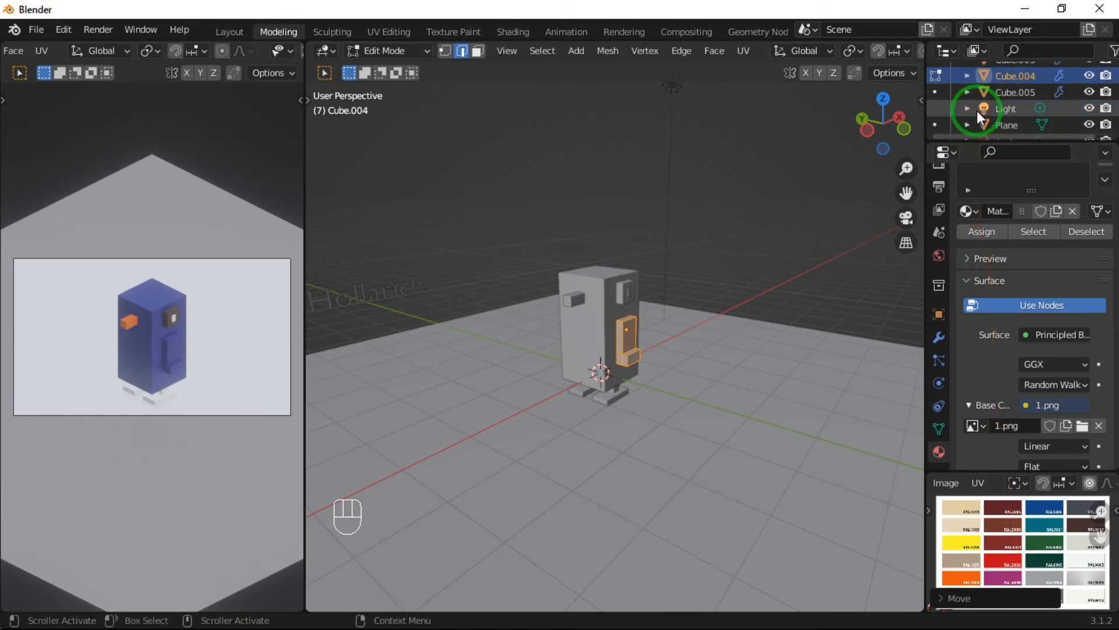
click(937, 92)
key(g)
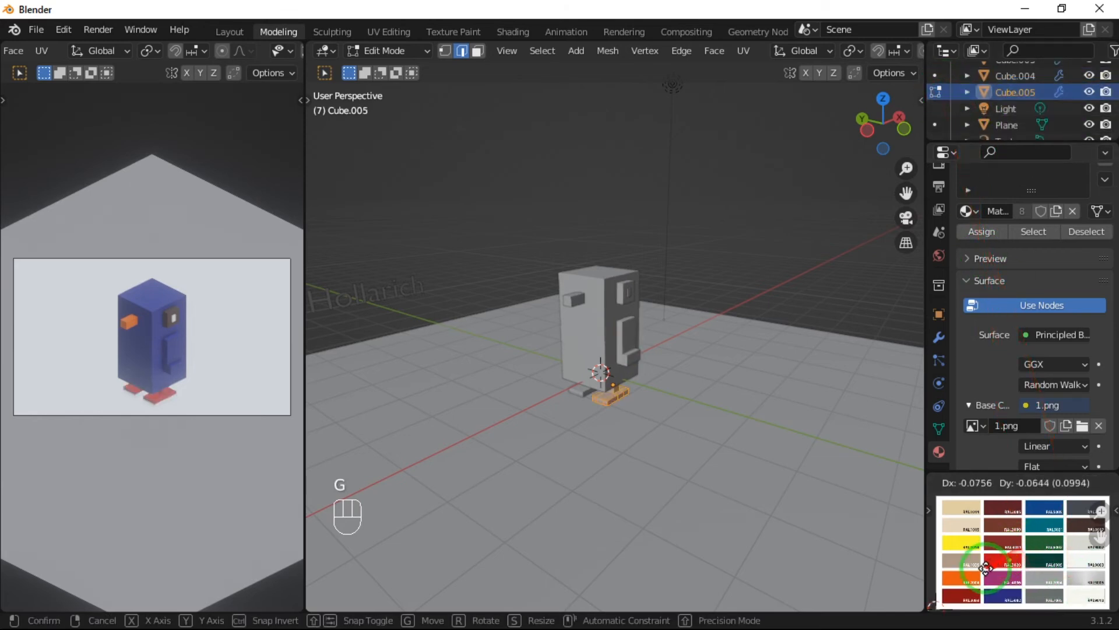
click(955, 574)
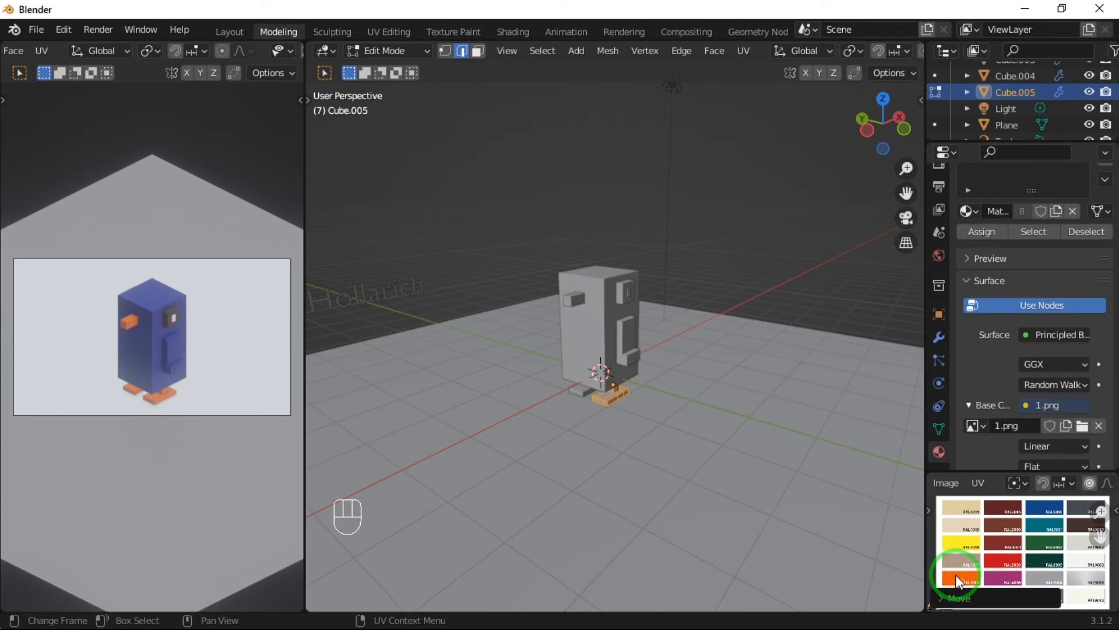
key(Tab)
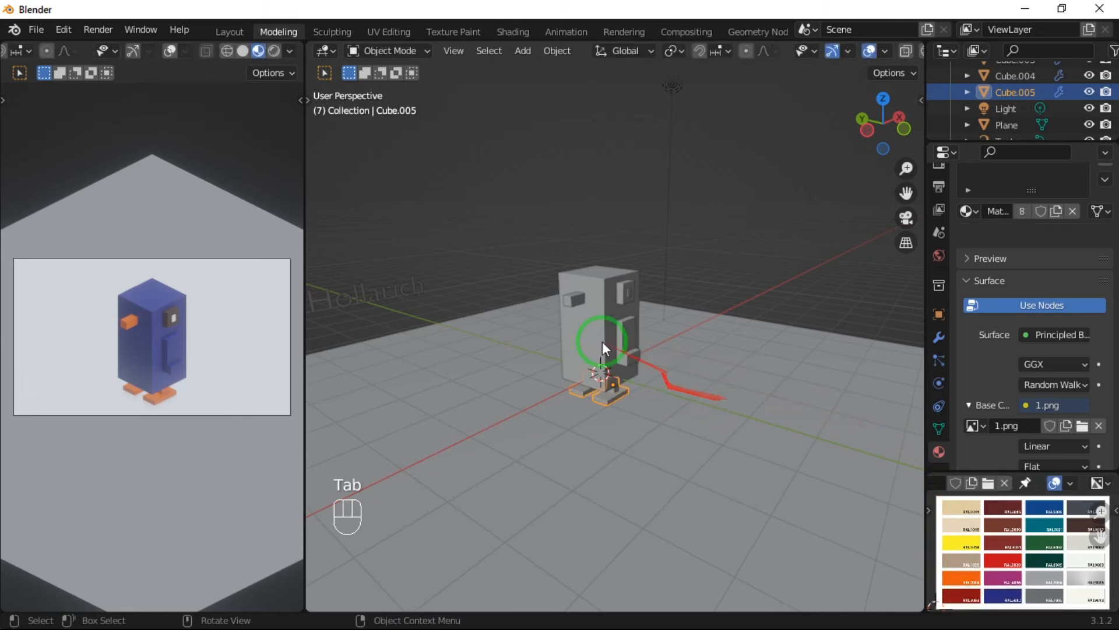
Separate the tall block's lower belly faces, the face below the beak and the adjoining front halves of the lower sides, into their own object.
click(590, 336)
scroll(590, 335, up, 3)
key(Tab)
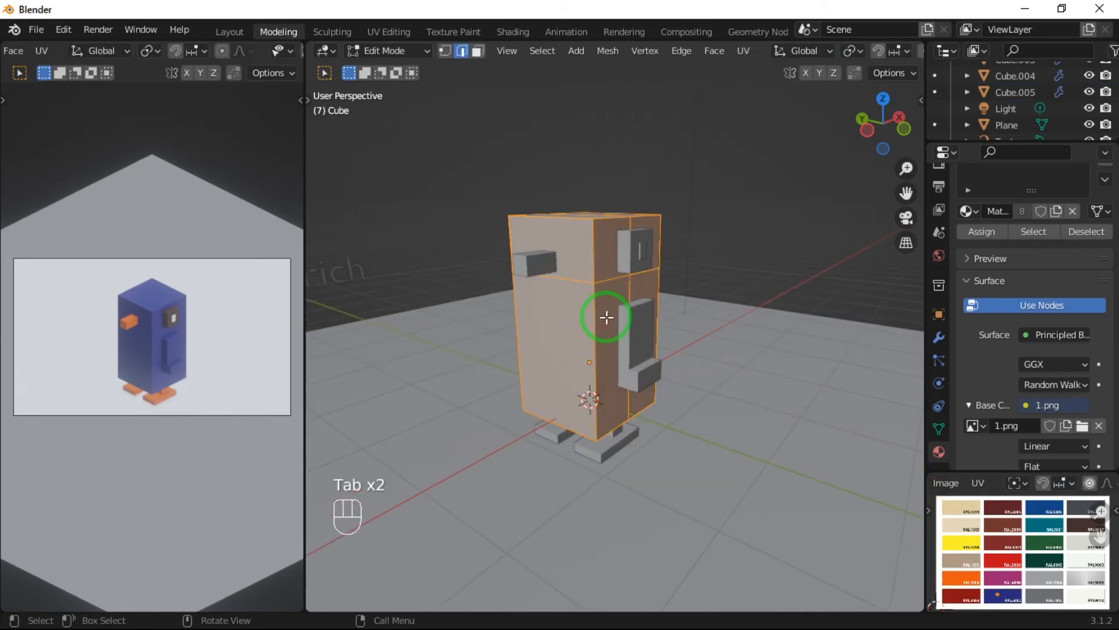
key(3)
click(607, 317)
shift+click(592, 452)
middle_drag(593, 452, 702, 324)
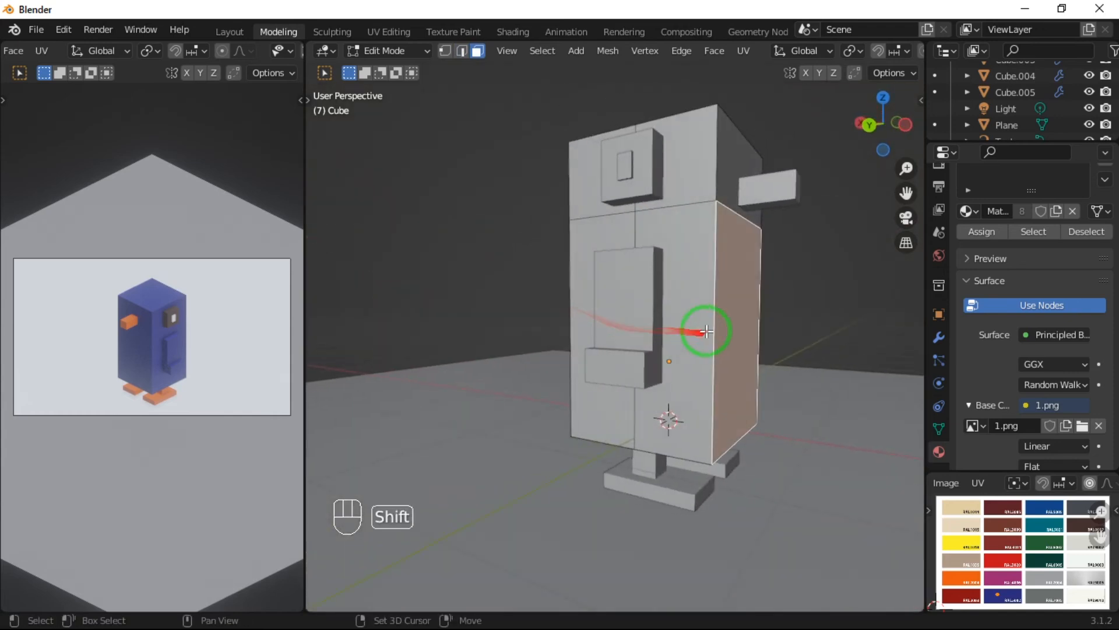
middle_drag(794, 418, 778, 367)
scroll(780, 408, up, 4)
shift+middle_drag(780, 409, 639, 375)
middle_drag(762, 385, 668, 352)
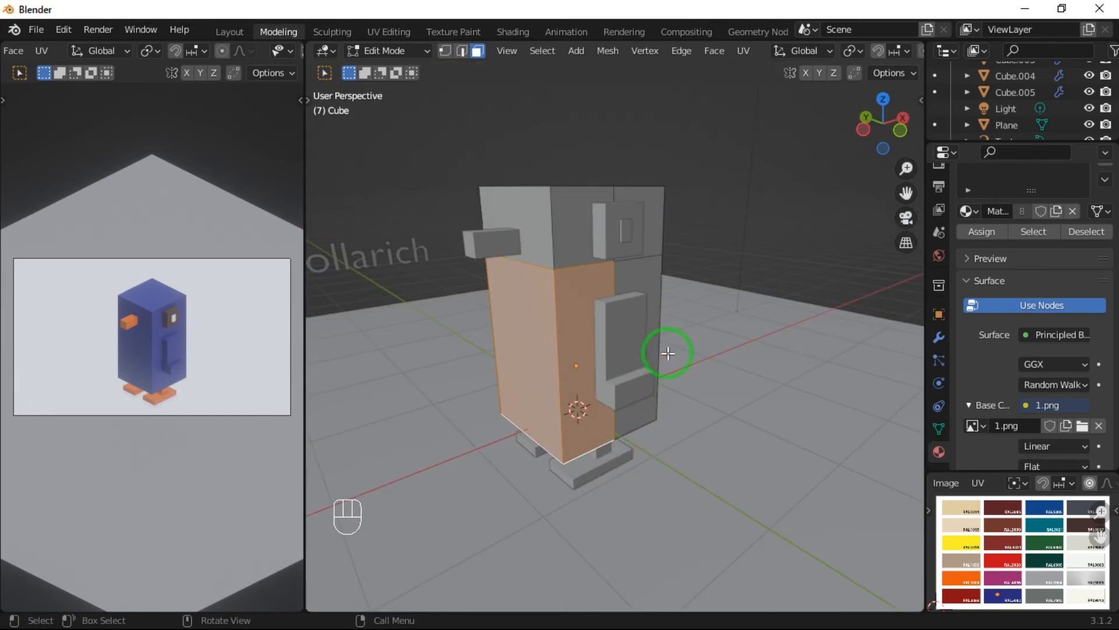
key(p)
click(669, 354)
key(Tab)
Move all UVs of the separated belly piece onto a near-white swatch in the palette's last column, ending in Object Mode.
drag(750, 212, 662, 449)
key(Tab)
key(Tab)
key(a)
click(764, 271)
click(560, 292)
key(Tab)
key(a)
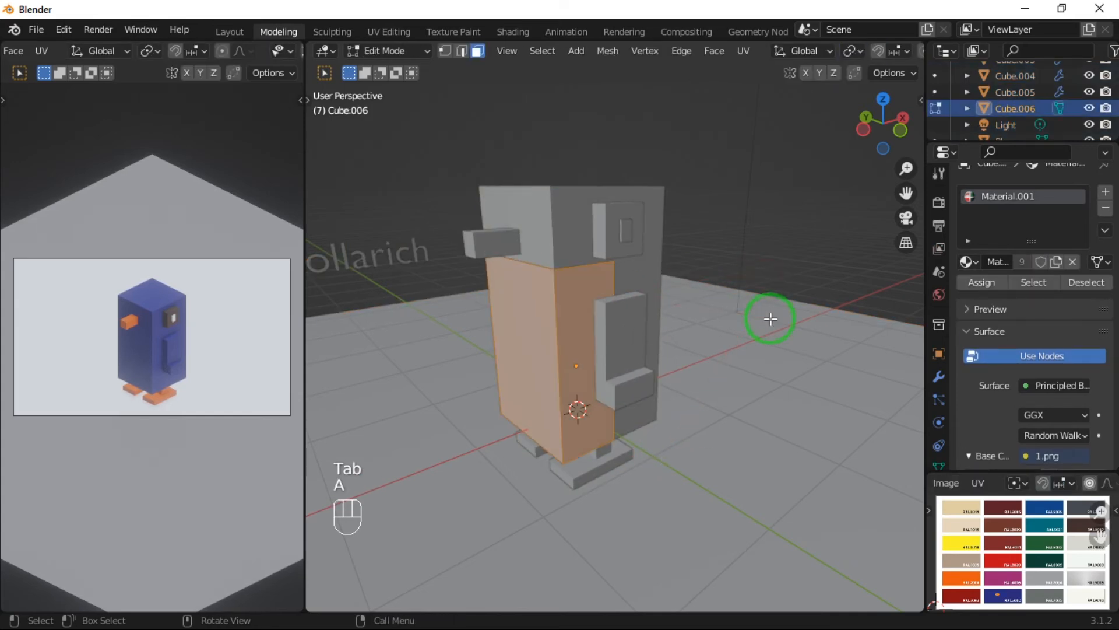
scroll(998, 420, down, 2)
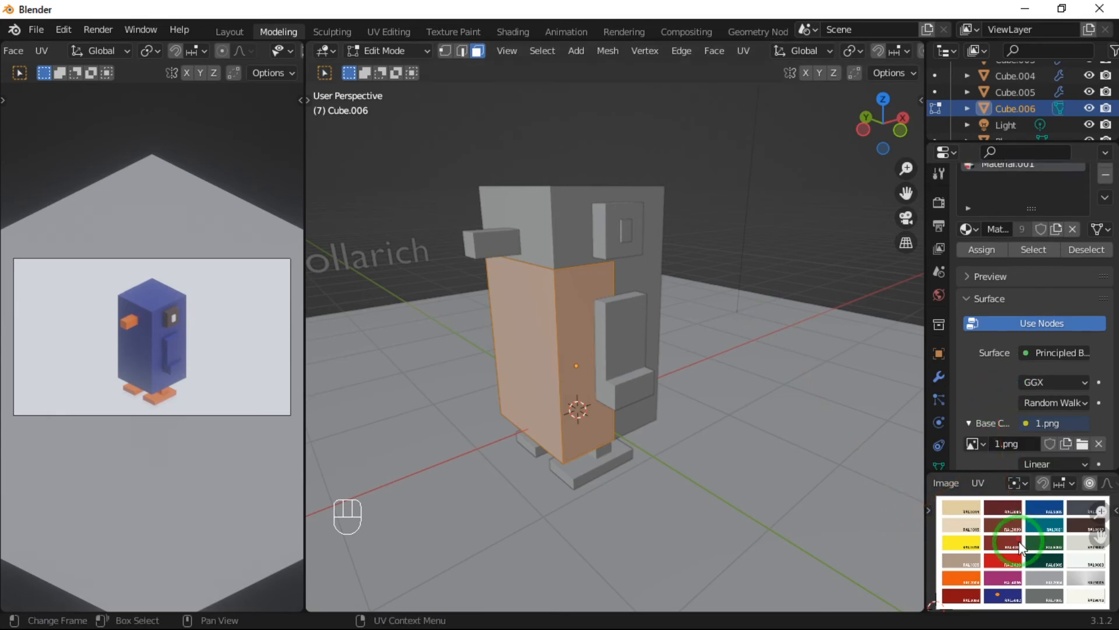
key(g)
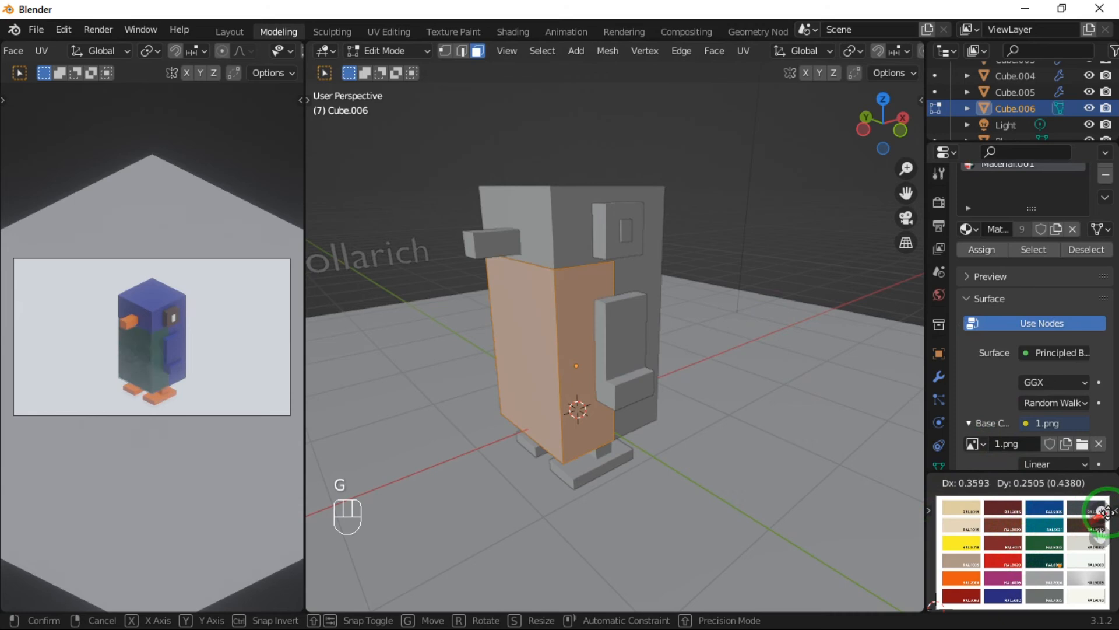
click(1105, 511)
key(Tab)
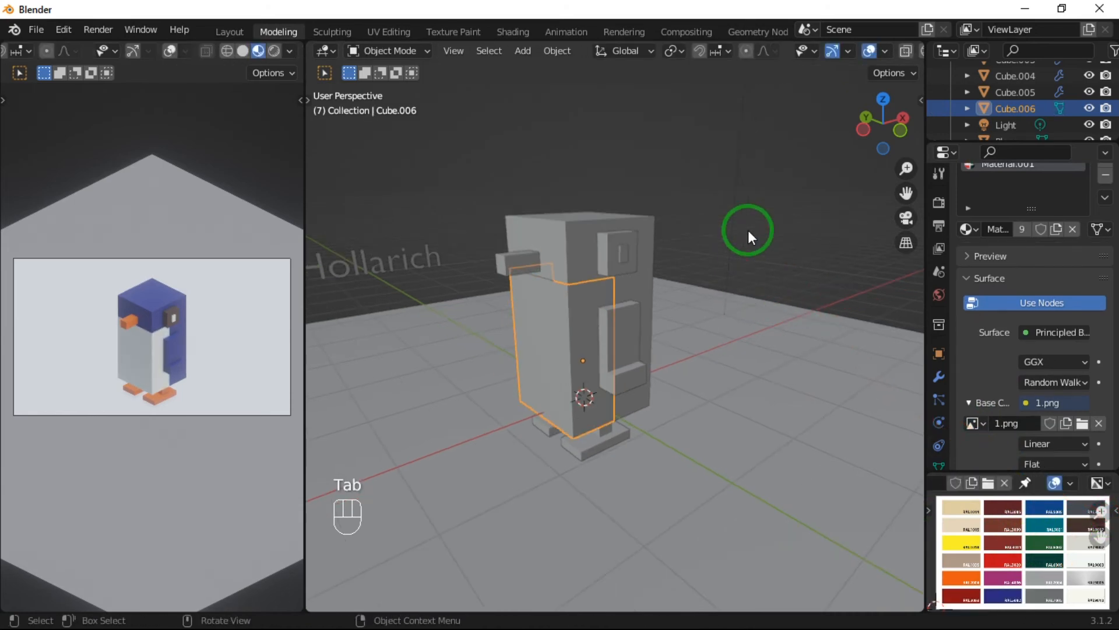
Move the outer eye block's UVs onto the near-white swatch in the palette's fourth row, last column.
click(610, 247)
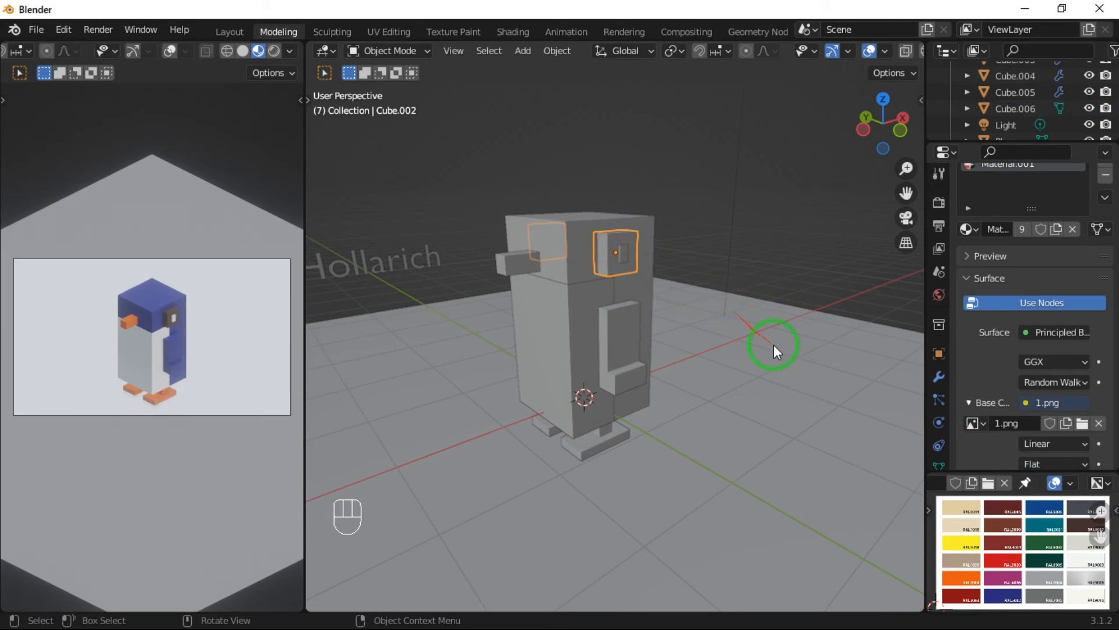
key(Tab)
key(g)
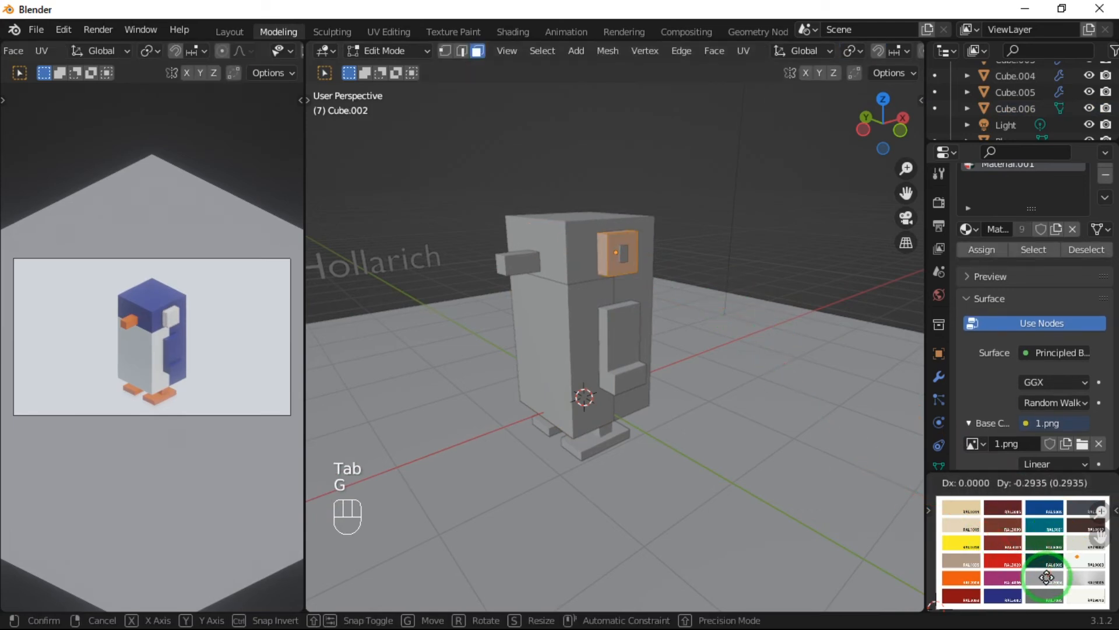
click(1044, 581)
Move the pupil block's UVs onto the dark brown swatch in the palette's second row, ending in Object Mode.
click(625, 258)
key(Tab)
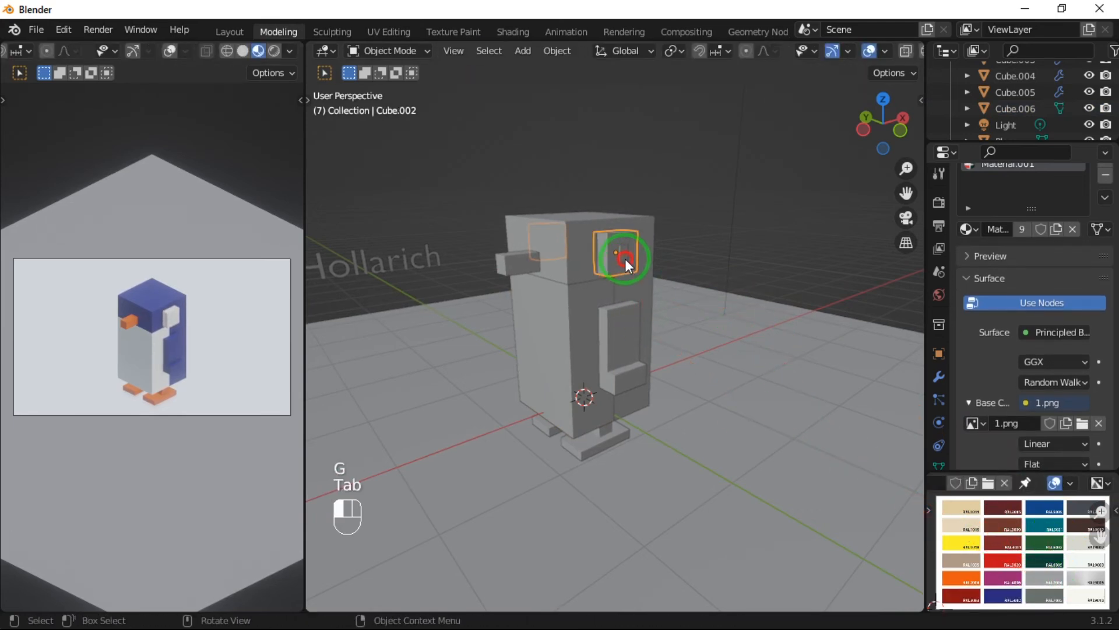
key(Tab)
key(g)
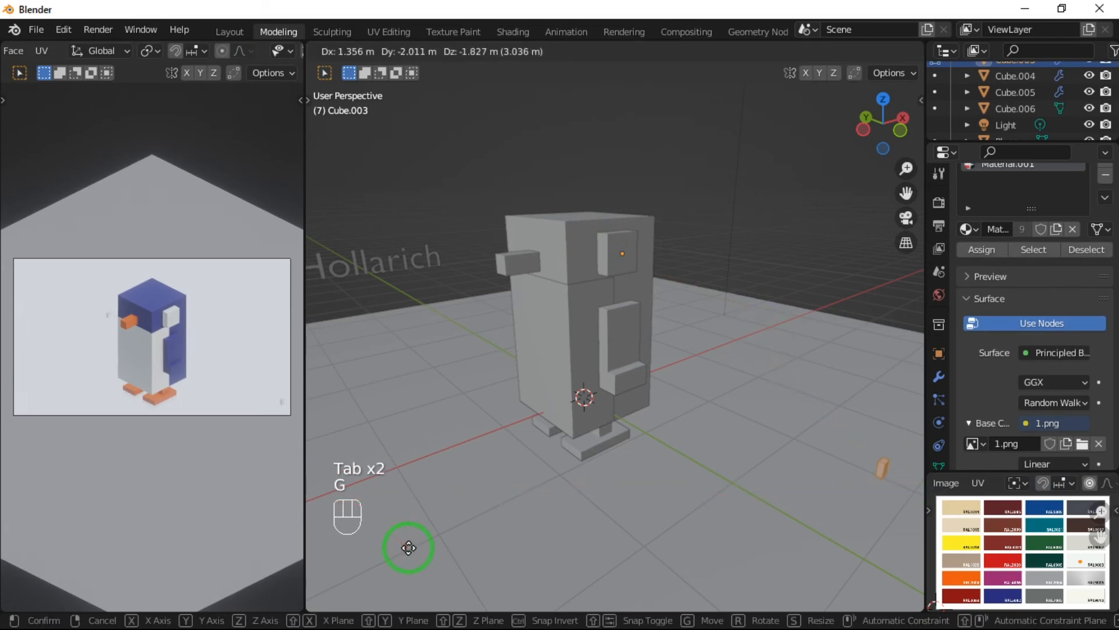
key(Escape)
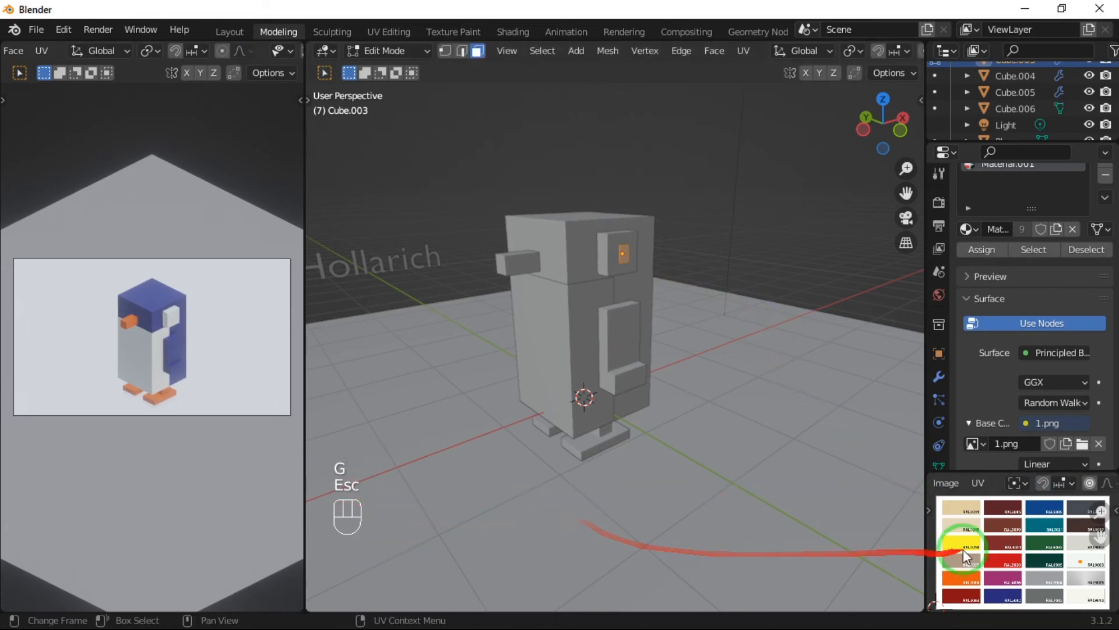
key(g)
click(1019, 519)
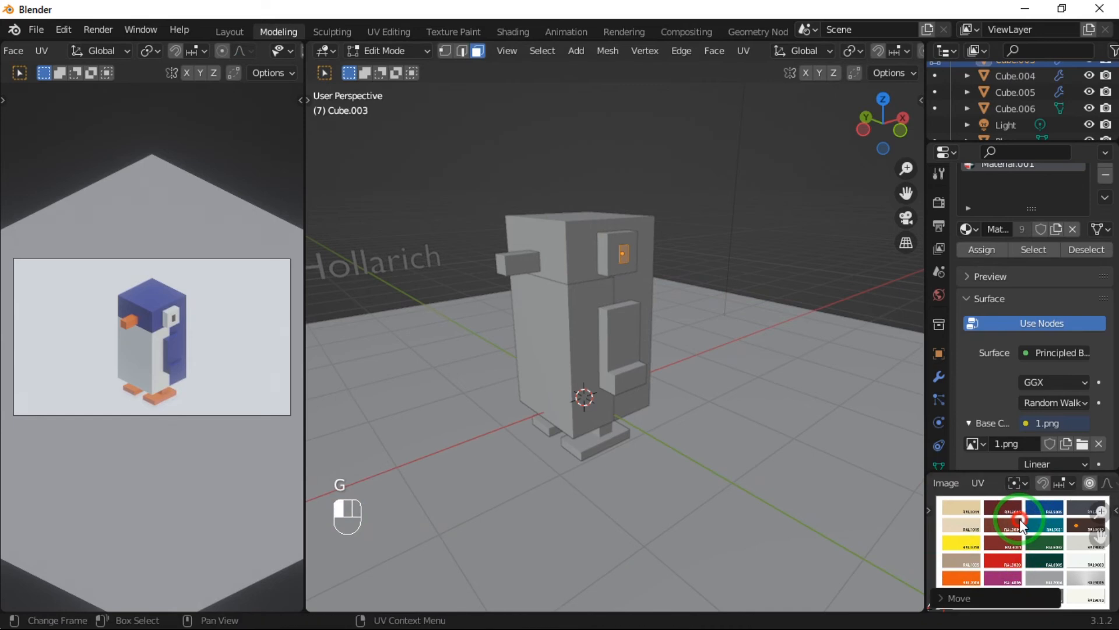
key(Tab)
Enlarge the beak block uniformly, and shorten it along the global X axis.
click(519, 266)
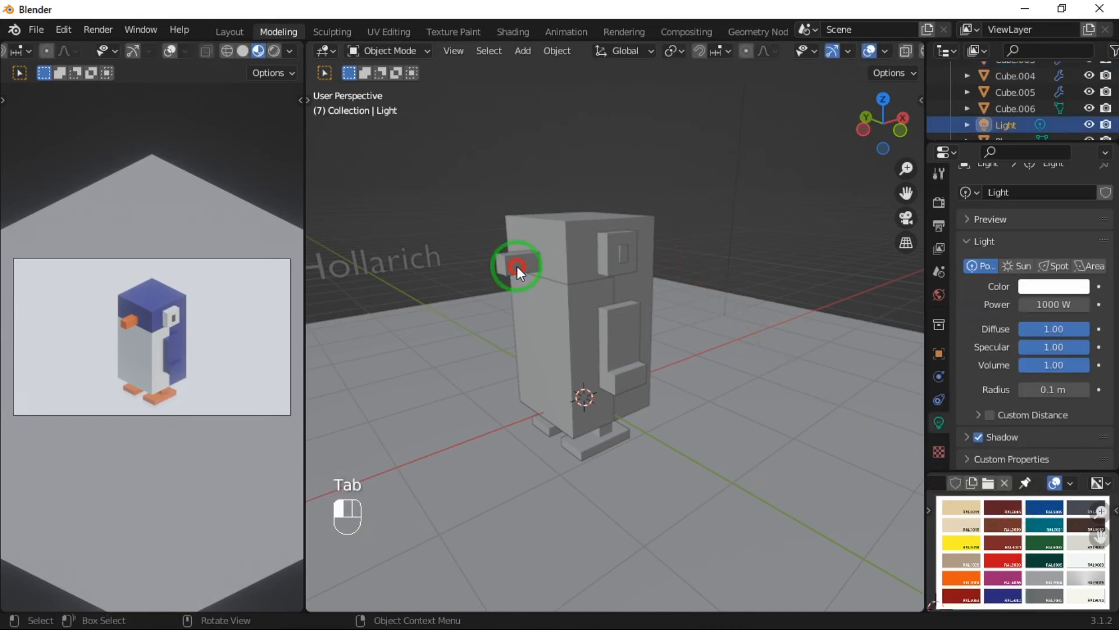
click(520, 264)
key(s)
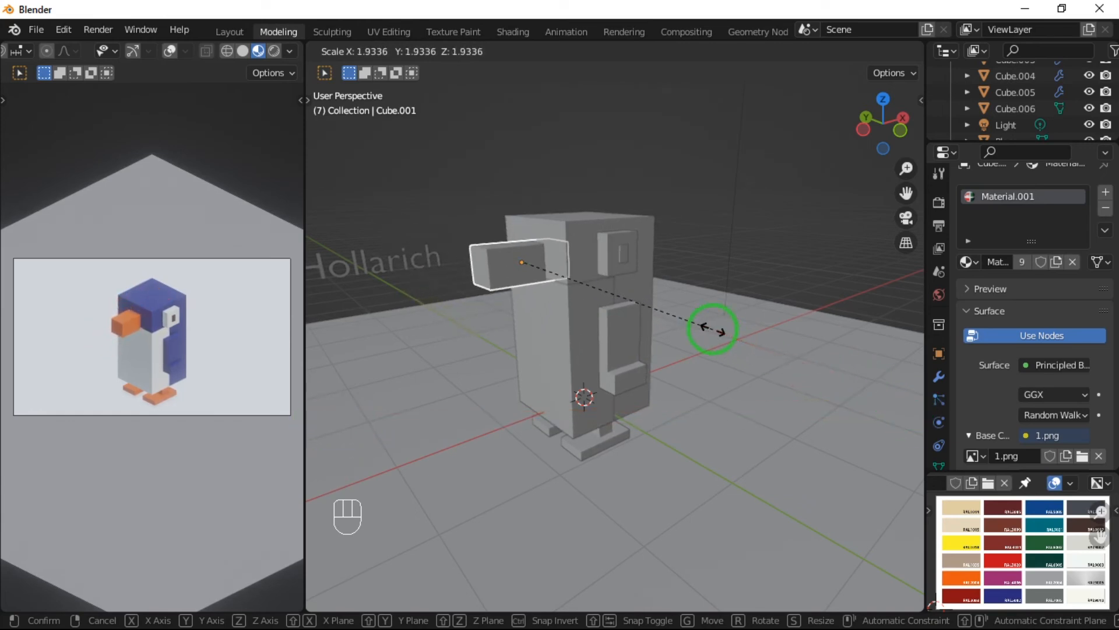
click(648, 333)
key(s)
key(x)
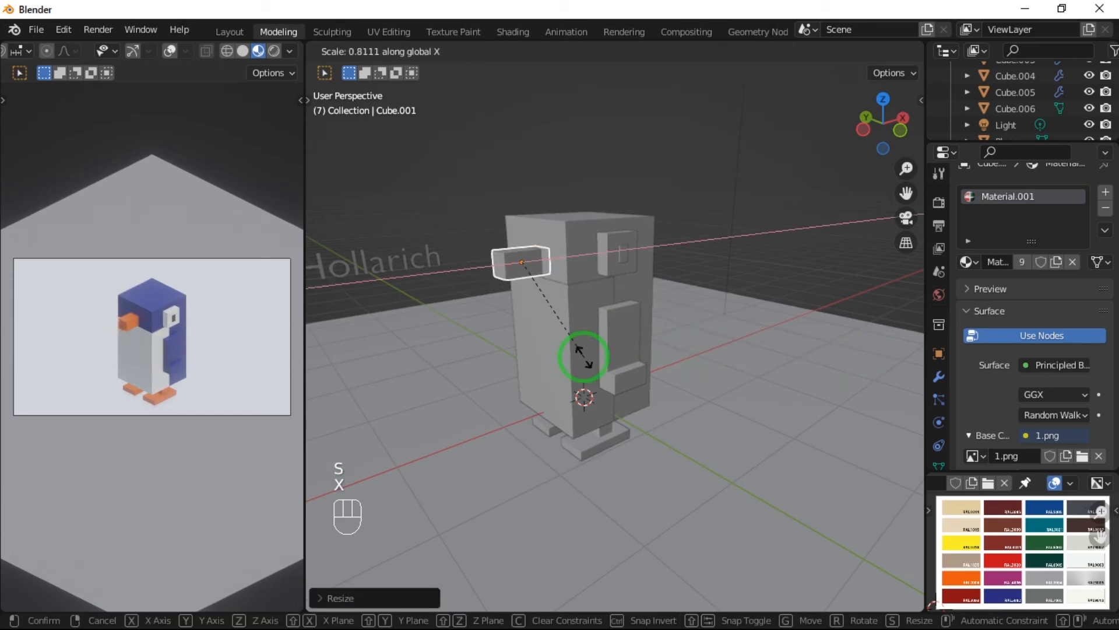
click(522, 356)
Scale the beak up slightly once more and raise it about 0.07 m along the Z axis.
key(s)
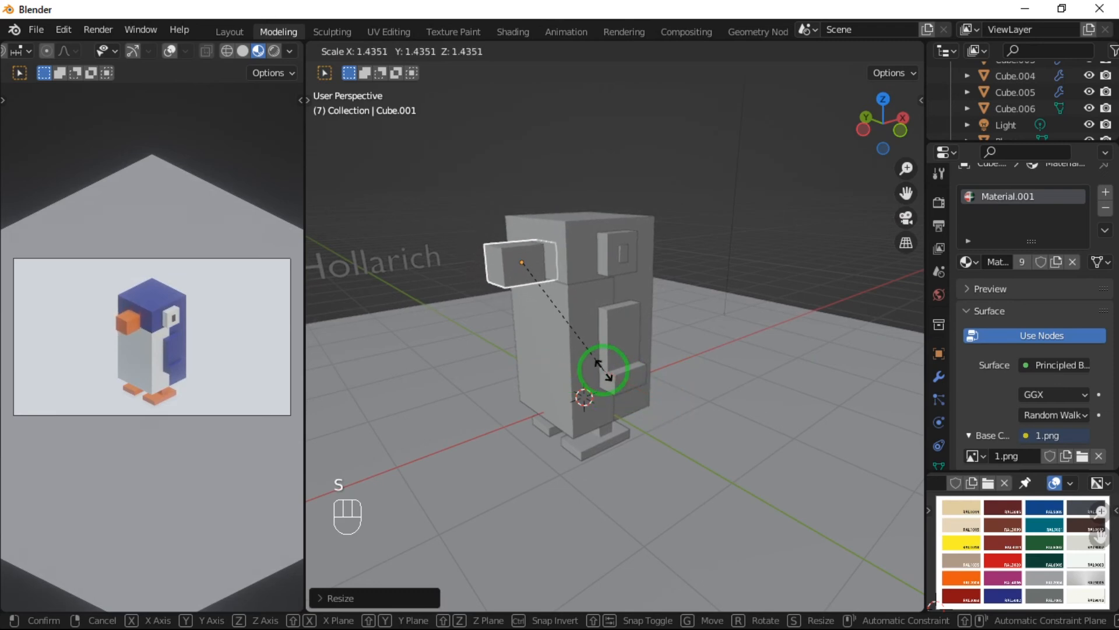
click(567, 371)
key(g)
key(z)
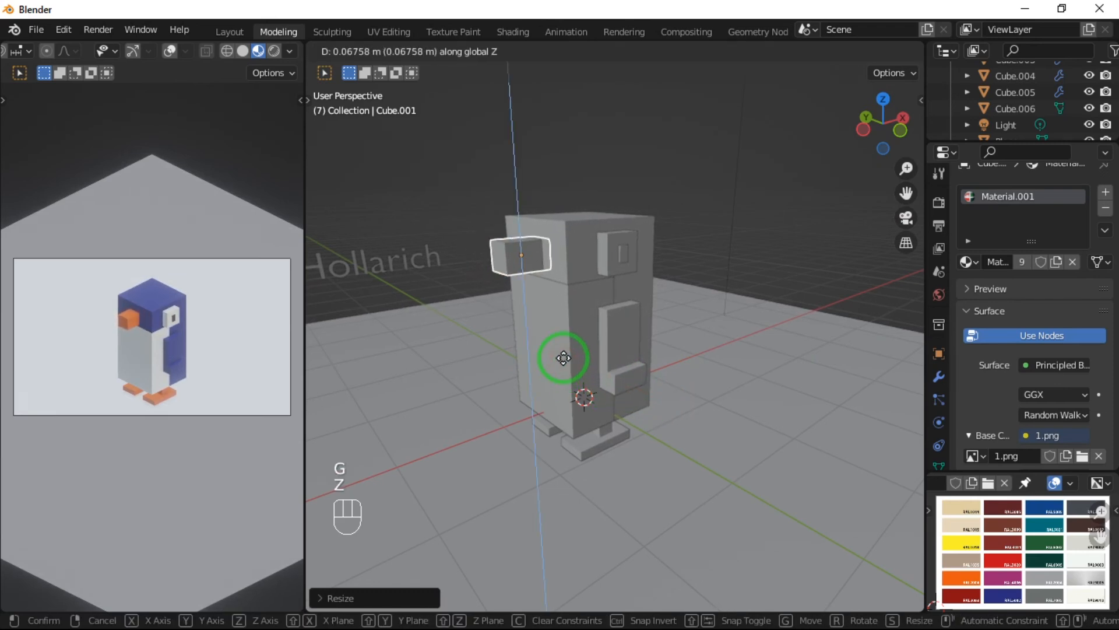
click(563, 358)
click(613, 250)
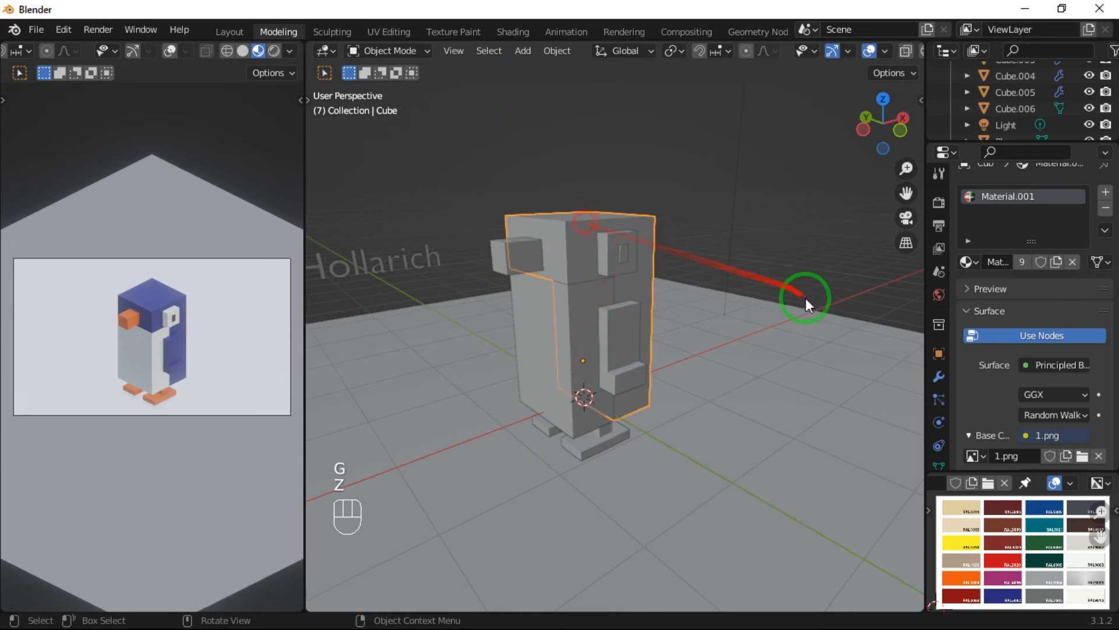
Dissolve the middle edge running across the top of the penguin's main body block in Edit Mode.
key(Tab)
middle_drag(663, 200, 596, 230)
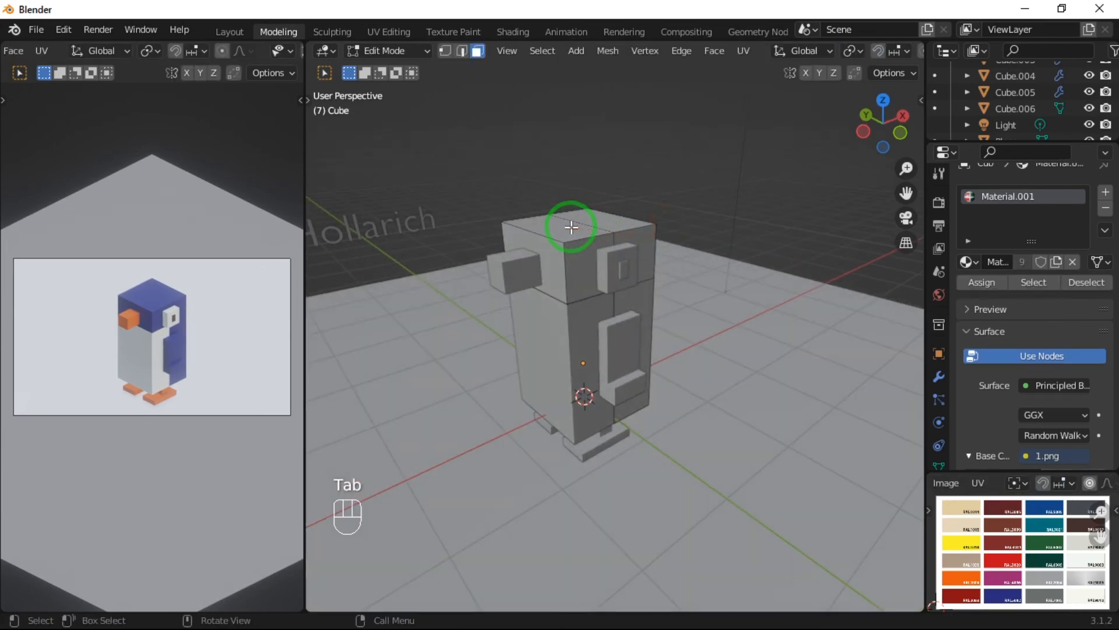
click(578, 222)
key(2)
key(x)
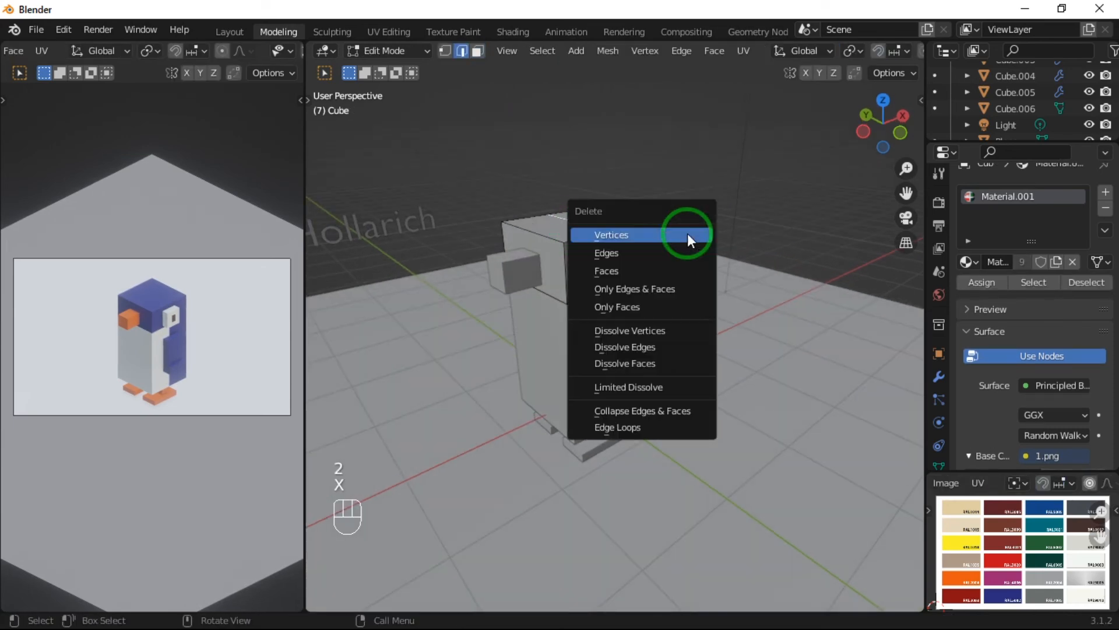
click(688, 252)
key(ctrl+z)
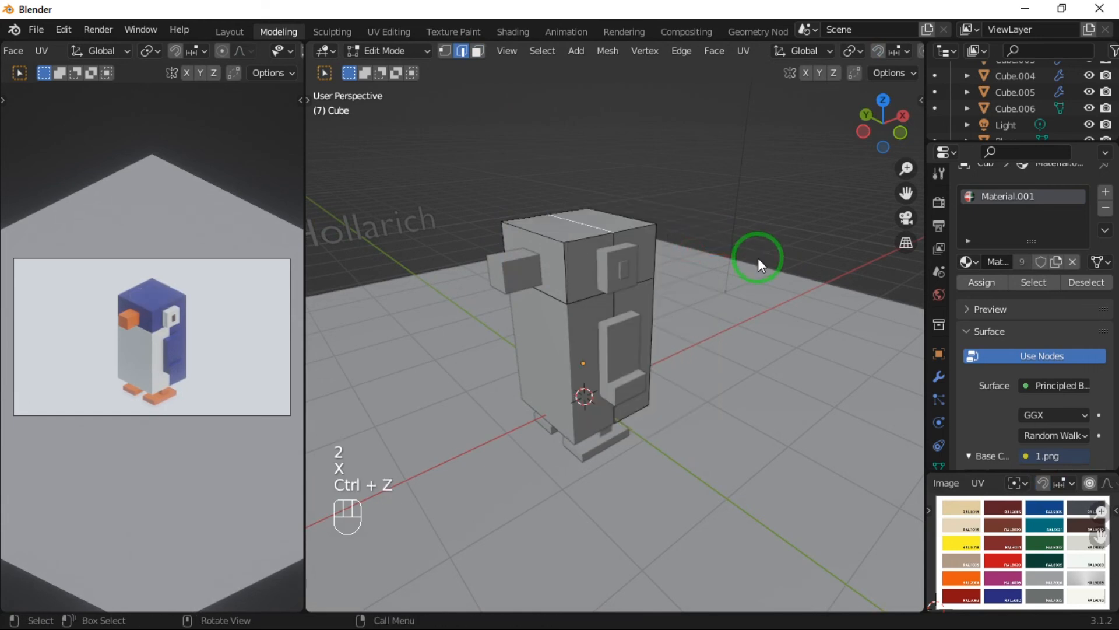
key(x)
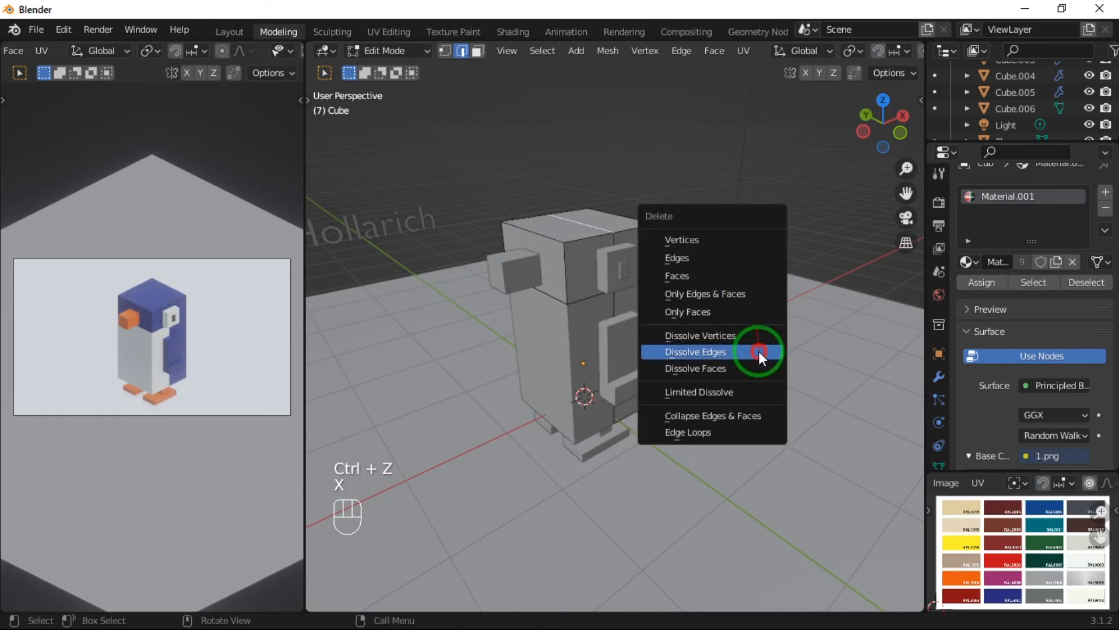
click(758, 352)
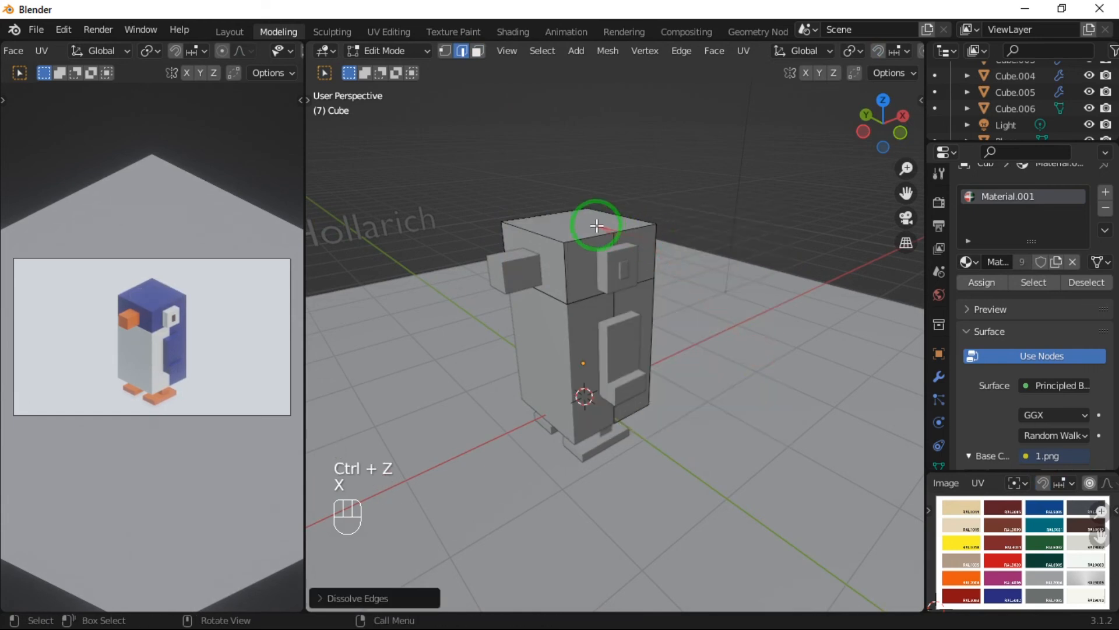
Try raising the body's top face along the Z axis, and lower it back by about 0.32 m.
key(3)
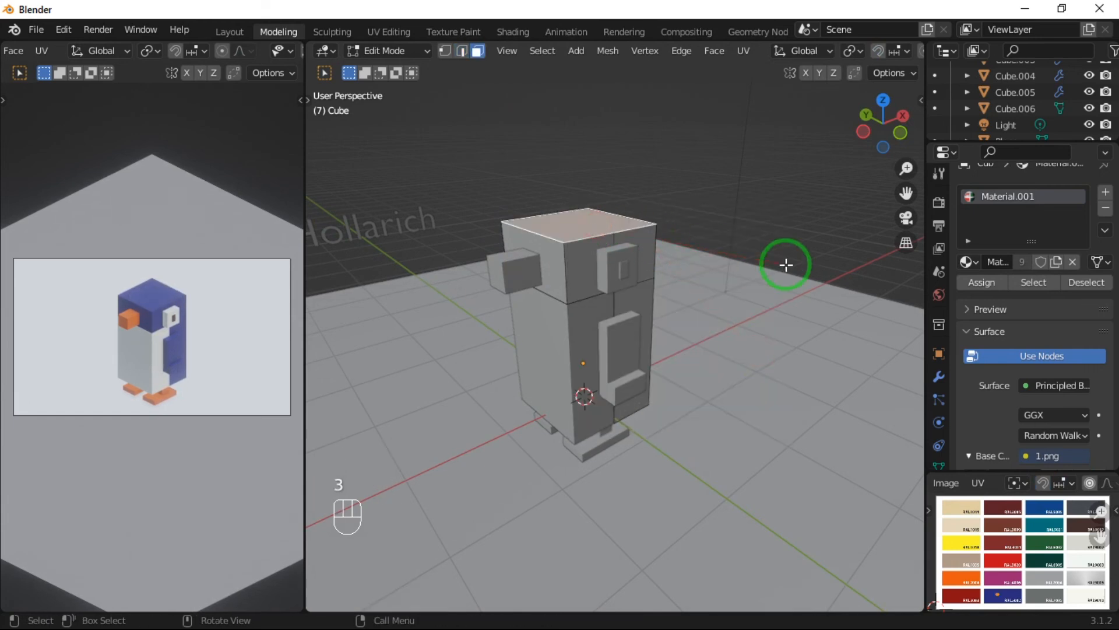
key(x)
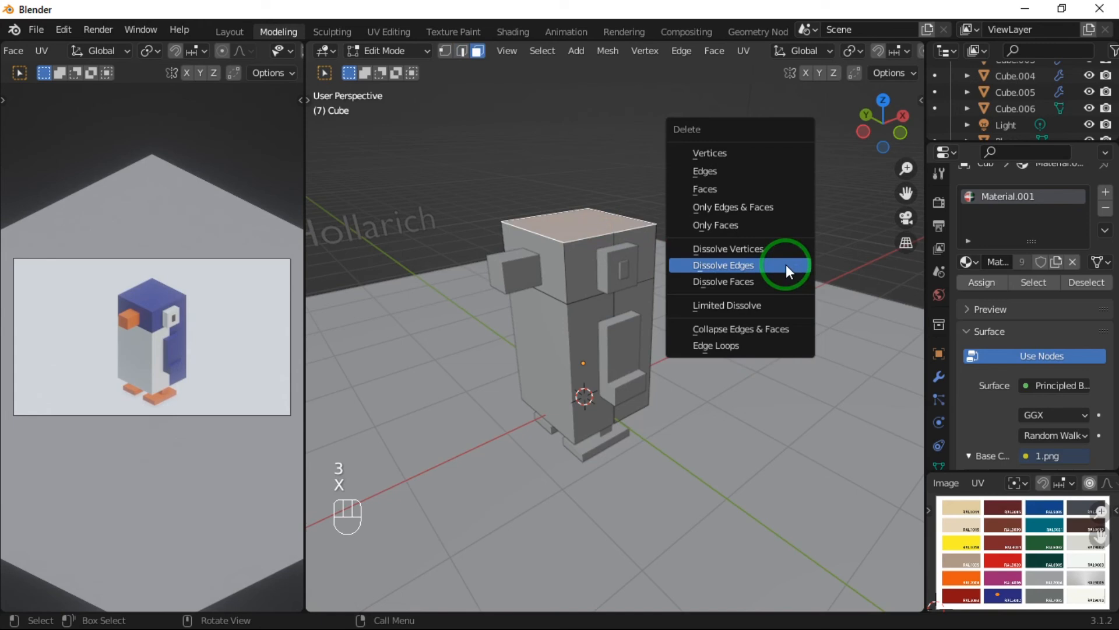
key(g)
key(z)
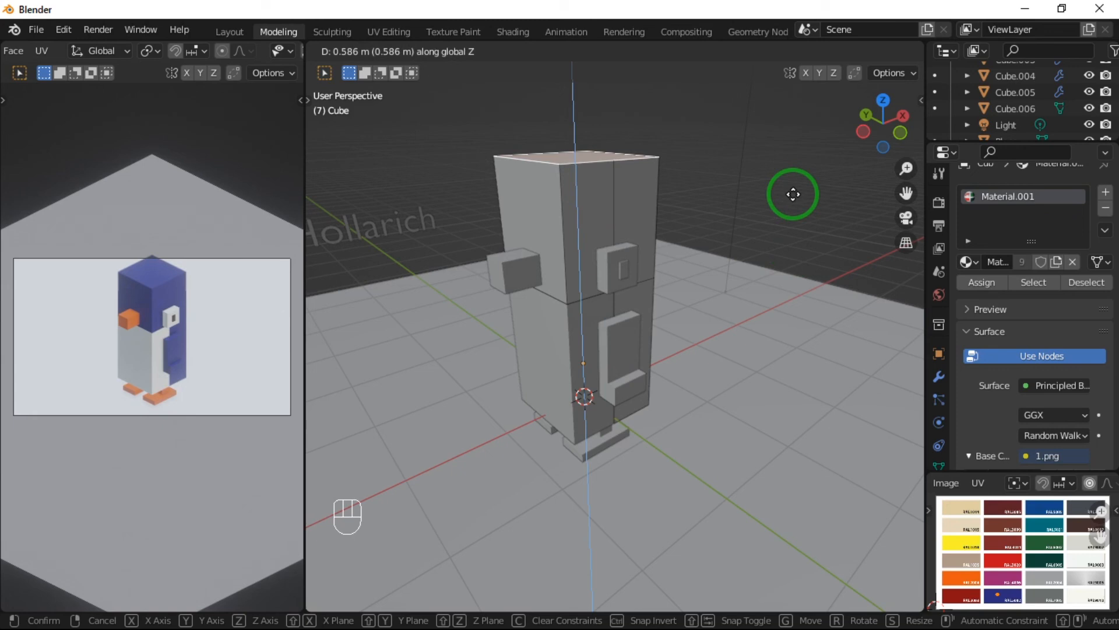
click(791, 226)
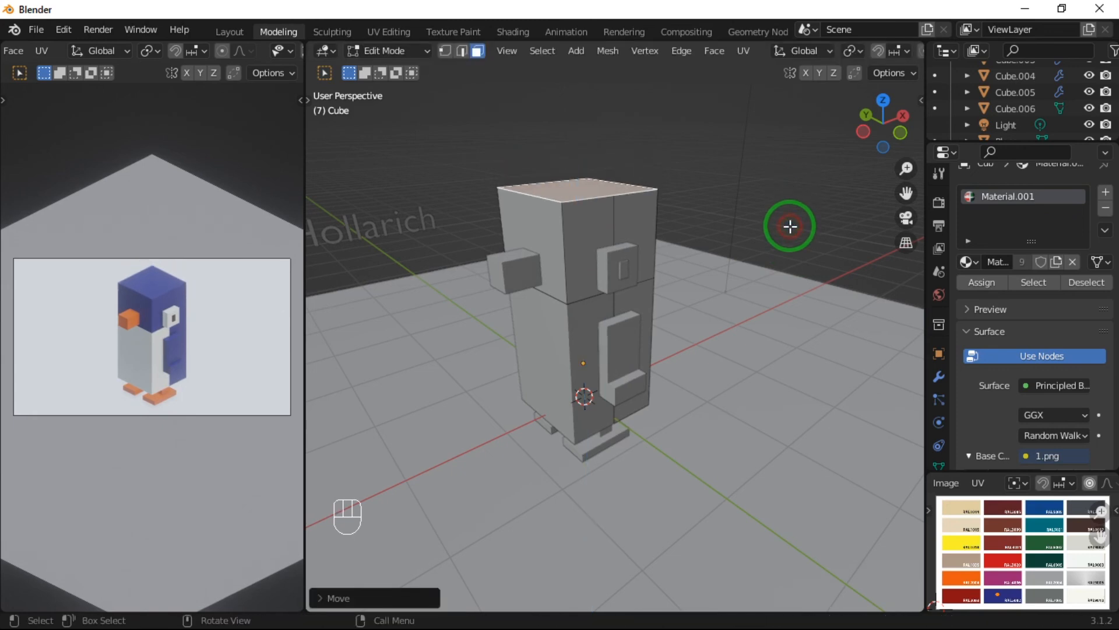
key(s)
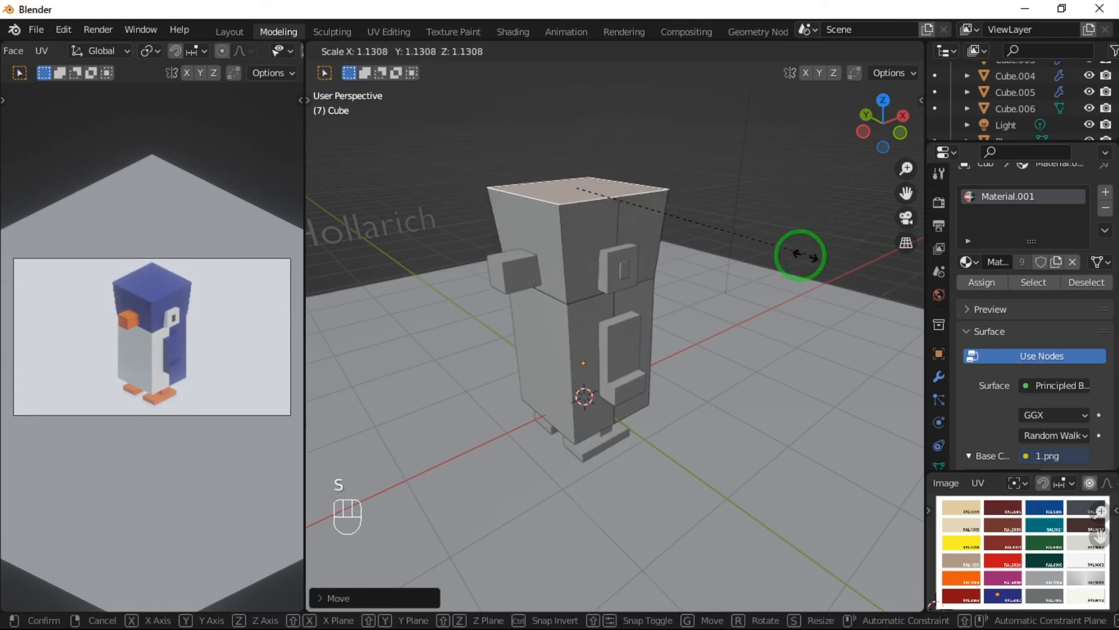
key(Escape)
key(g)
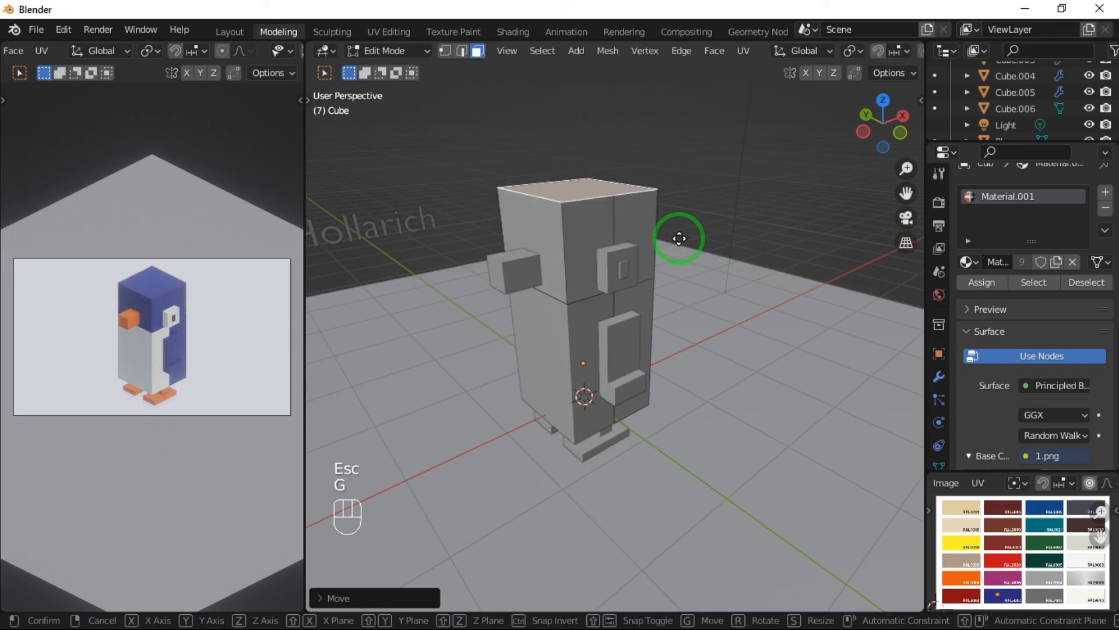
key(z)
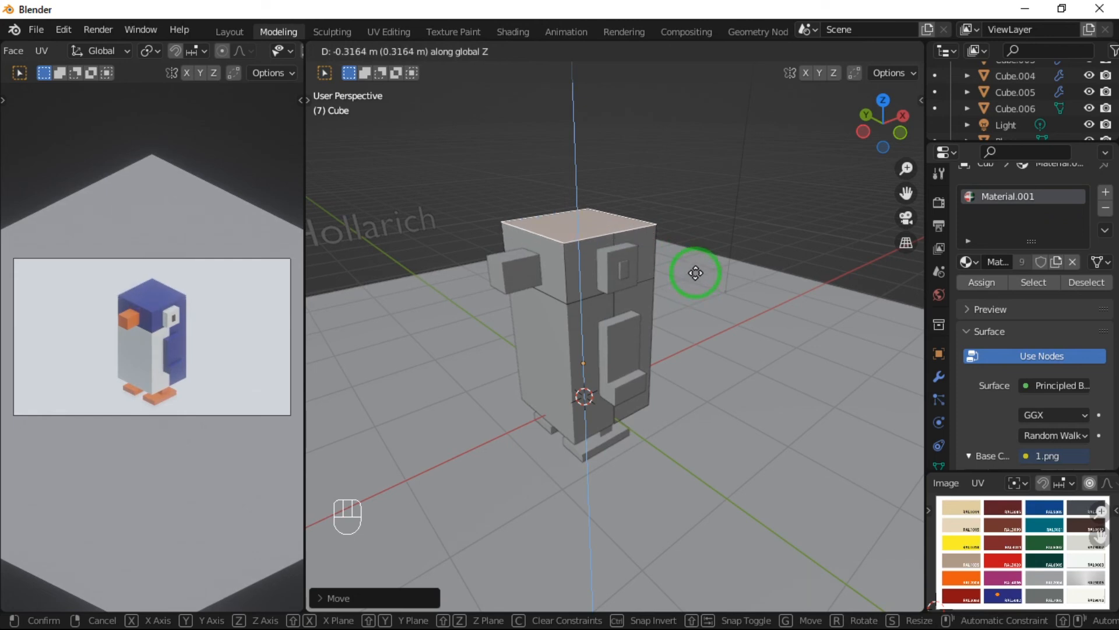
click(694, 272)
In Object Mode, move the mirrored wing block about -0.06 m along the global X axis.
key(Tab)
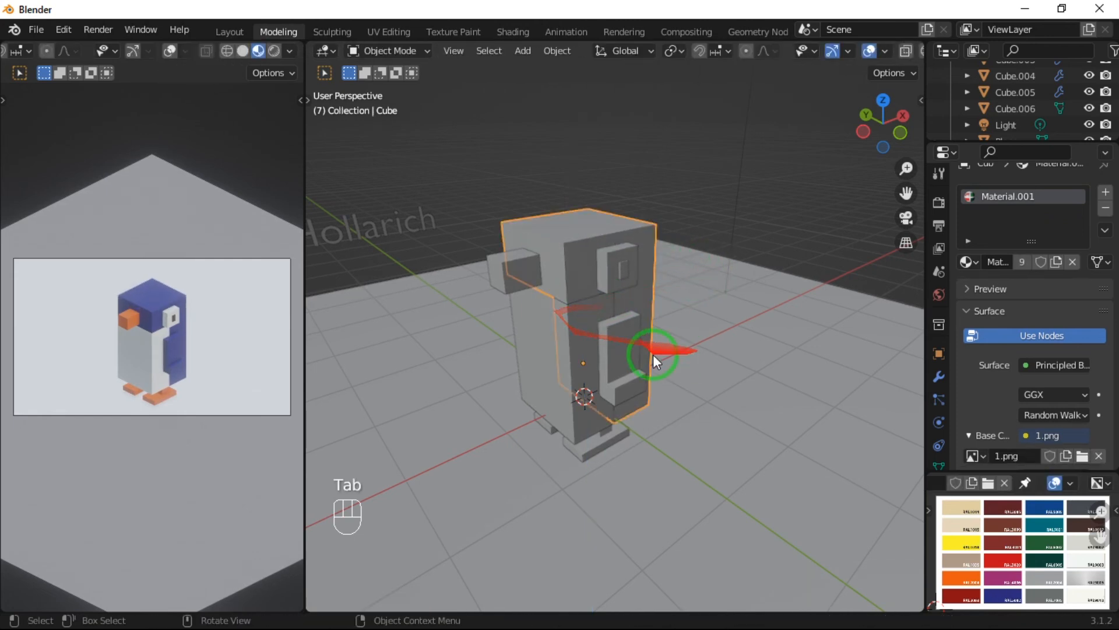
click(638, 361)
key(g)
key(x)
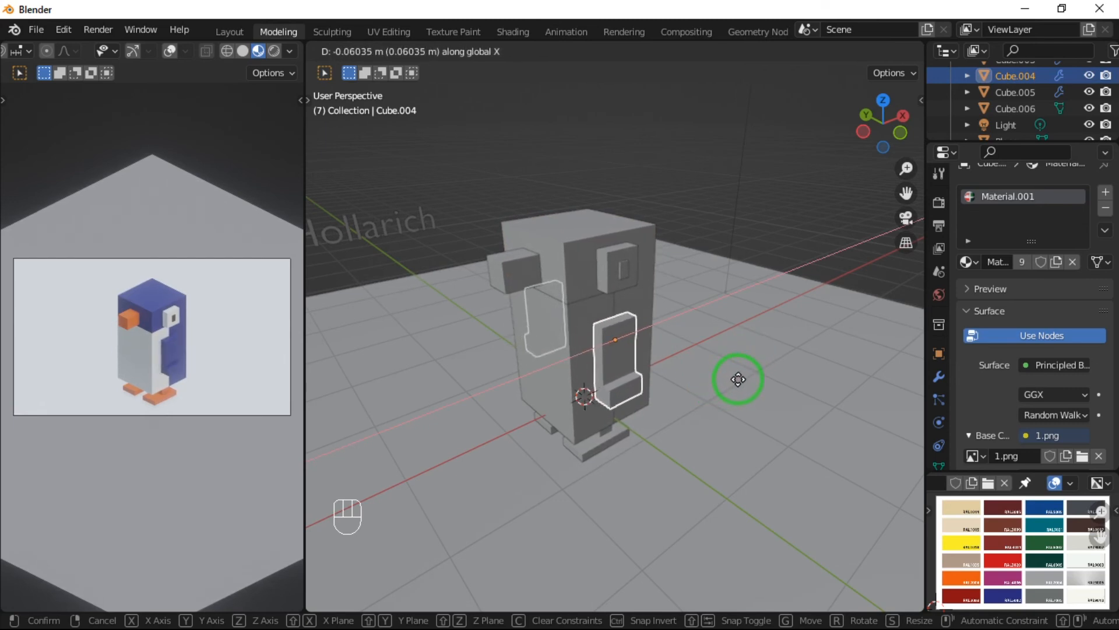
click(740, 381)
Move the ground plane's UVs onto the teal swatch in the palette's second row, third column.
click(840, 391)
key(Tab)
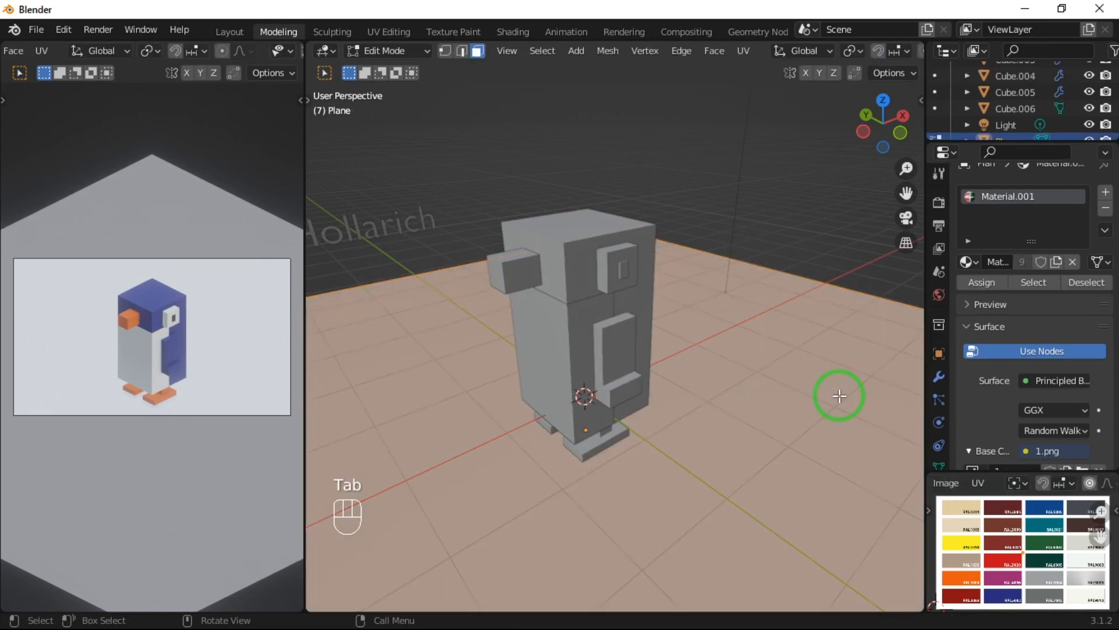
click(1037, 548)
key(g)
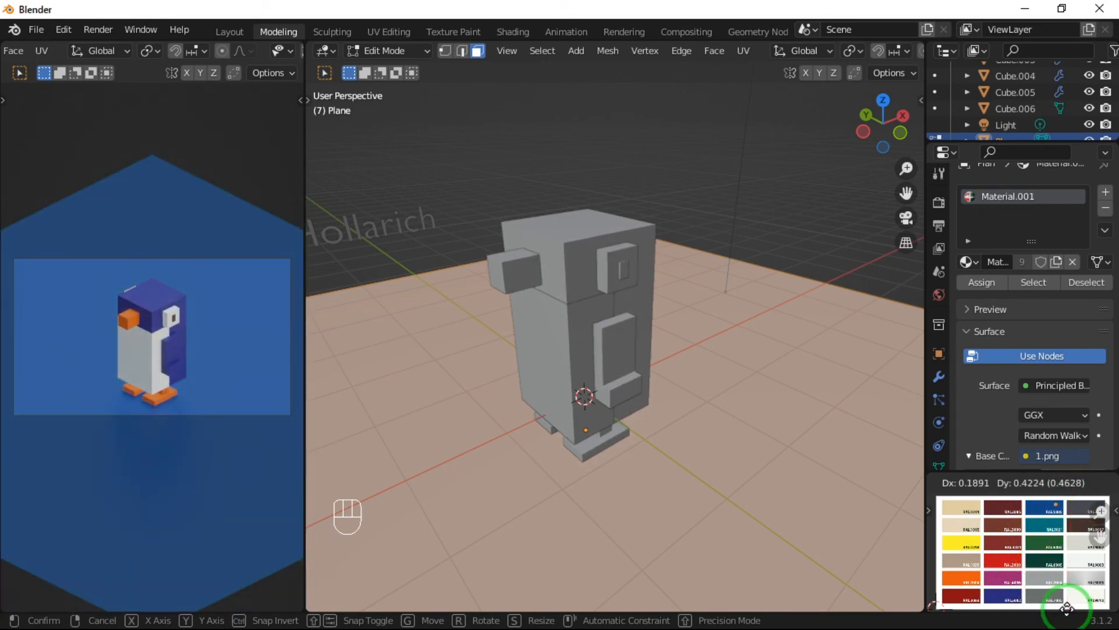
click(1059, 510)
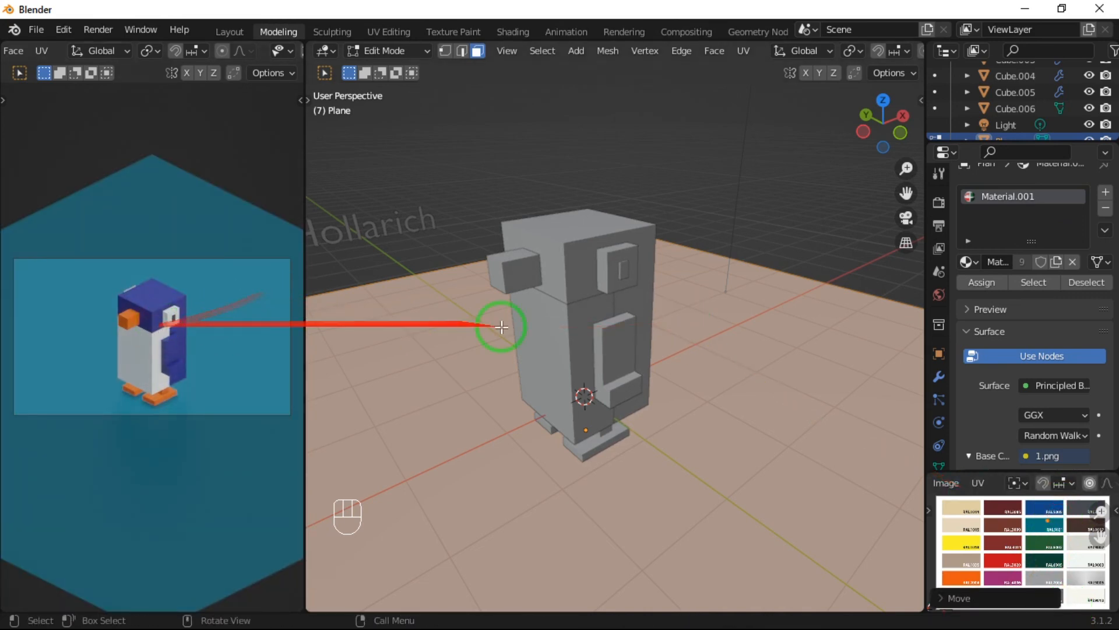
Examine the coloured penguin and ground plane from several sides, near and far, in the shaded preview viewport.
scroll(662, 355, down, 3)
scroll(171, 352, up, 4)
middle_drag(170, 352, 105, 324)
scroll(180, 350, up, 7)
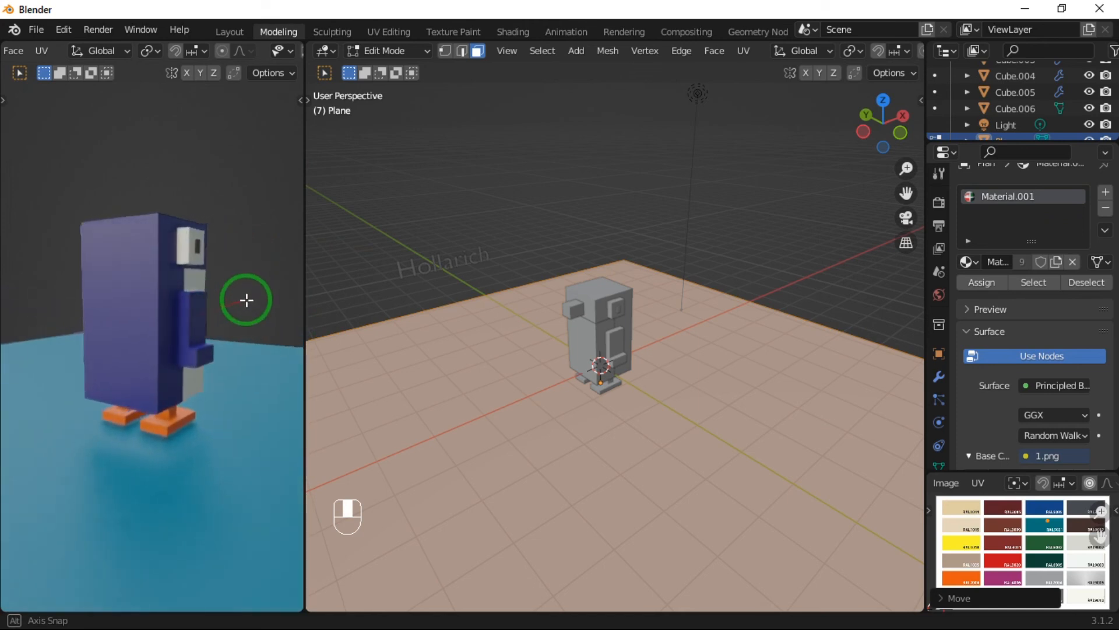
middle_drag(292, 290, 252, 318)
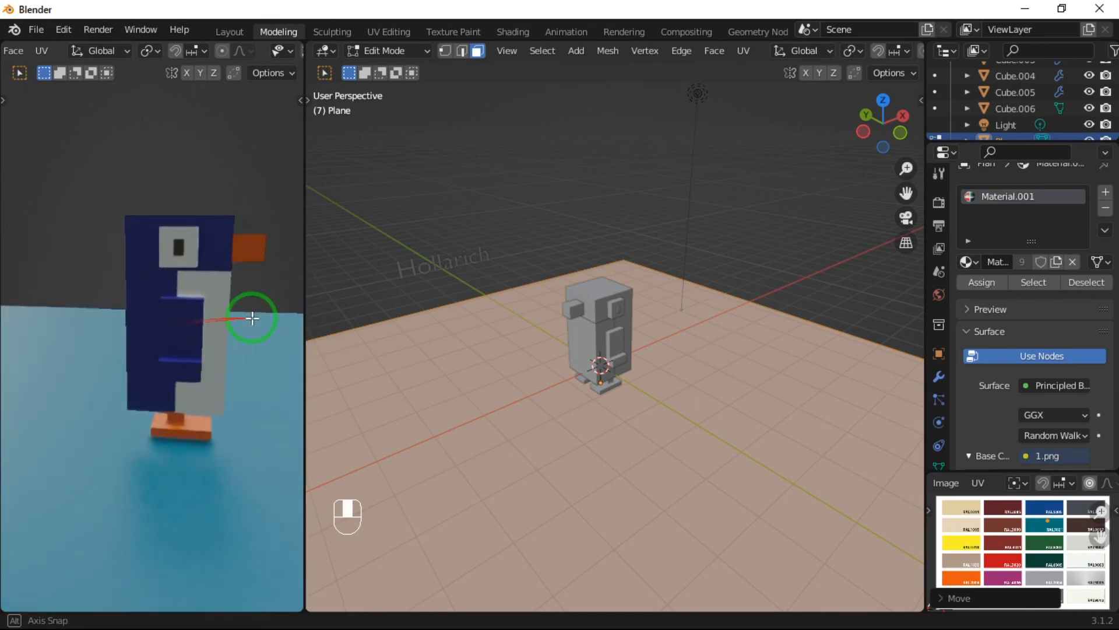
middle_drag(5, 318, 272, 290)
scroll(271, 290, down, 4)
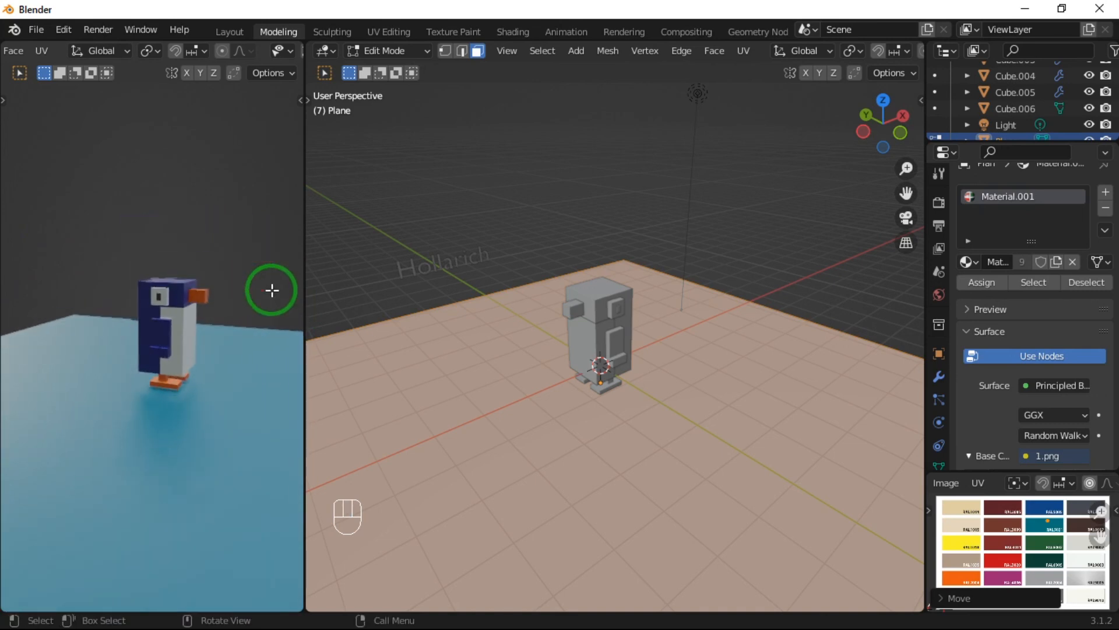